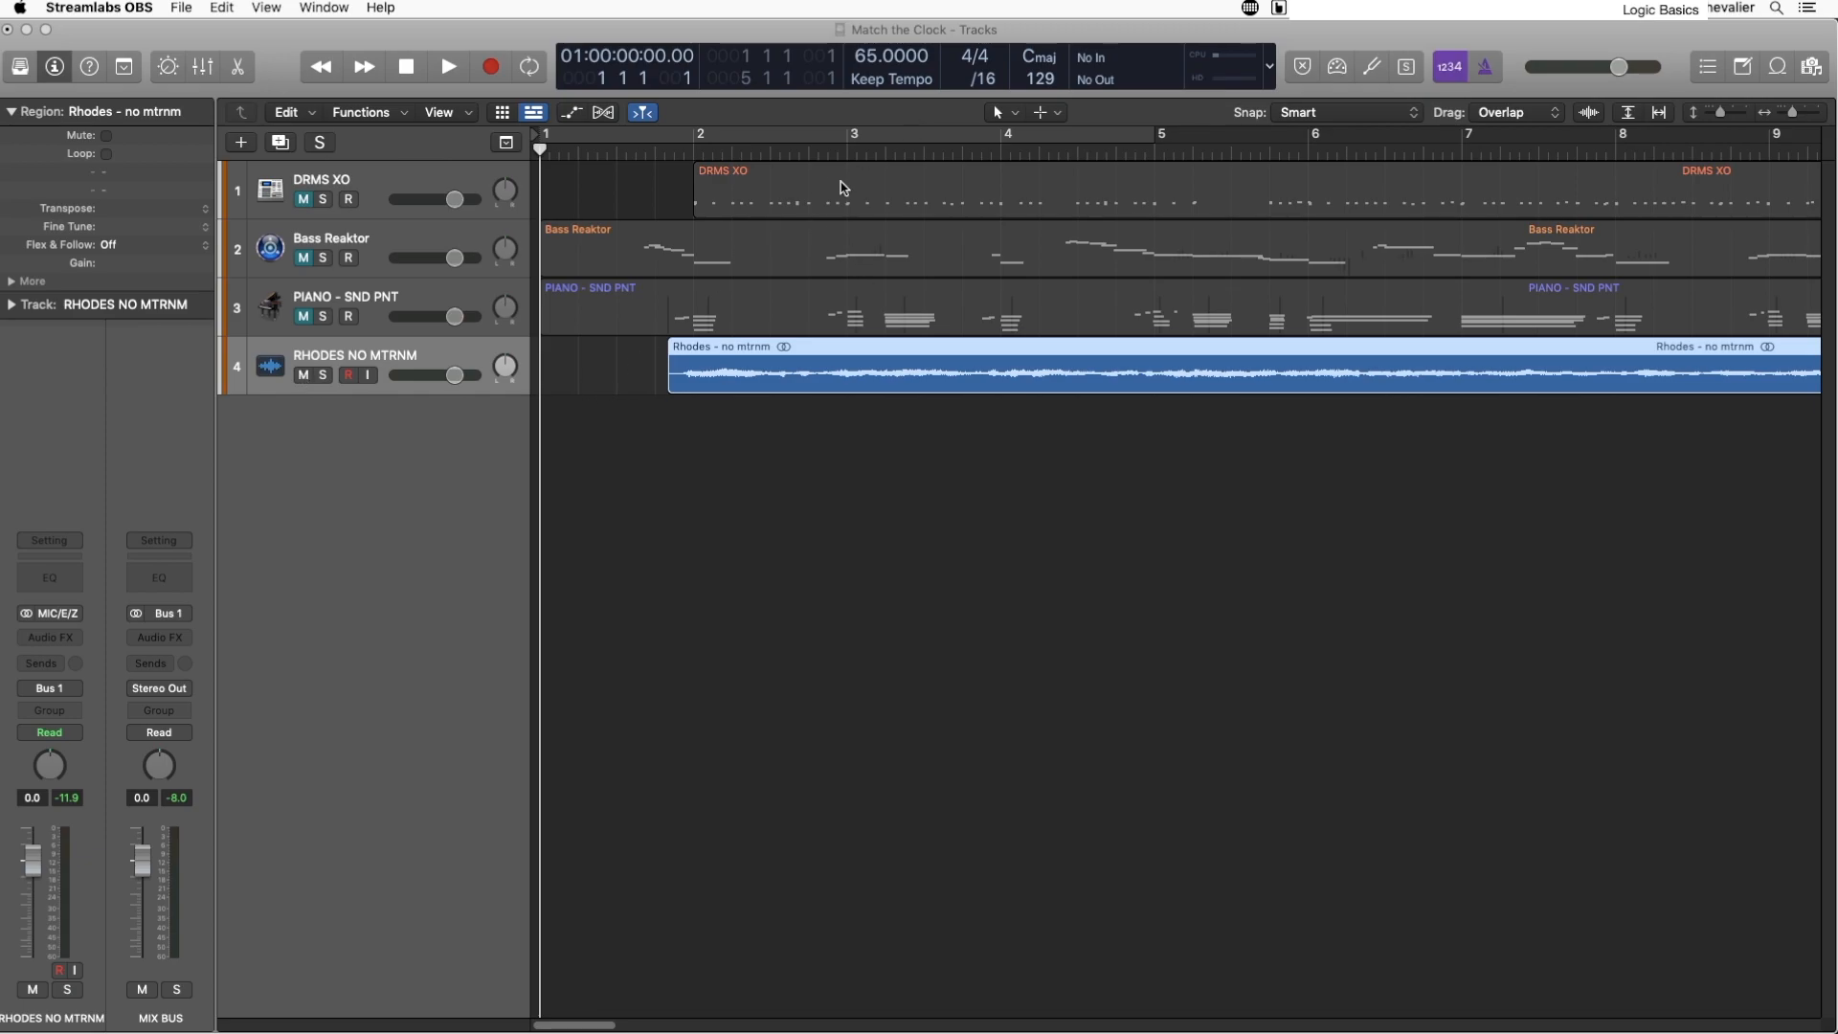
Step: Choose KEEP – Keep Project Tempo as the project's tempo mode
{"action": "left_click", "coordinate": [917, 84]}
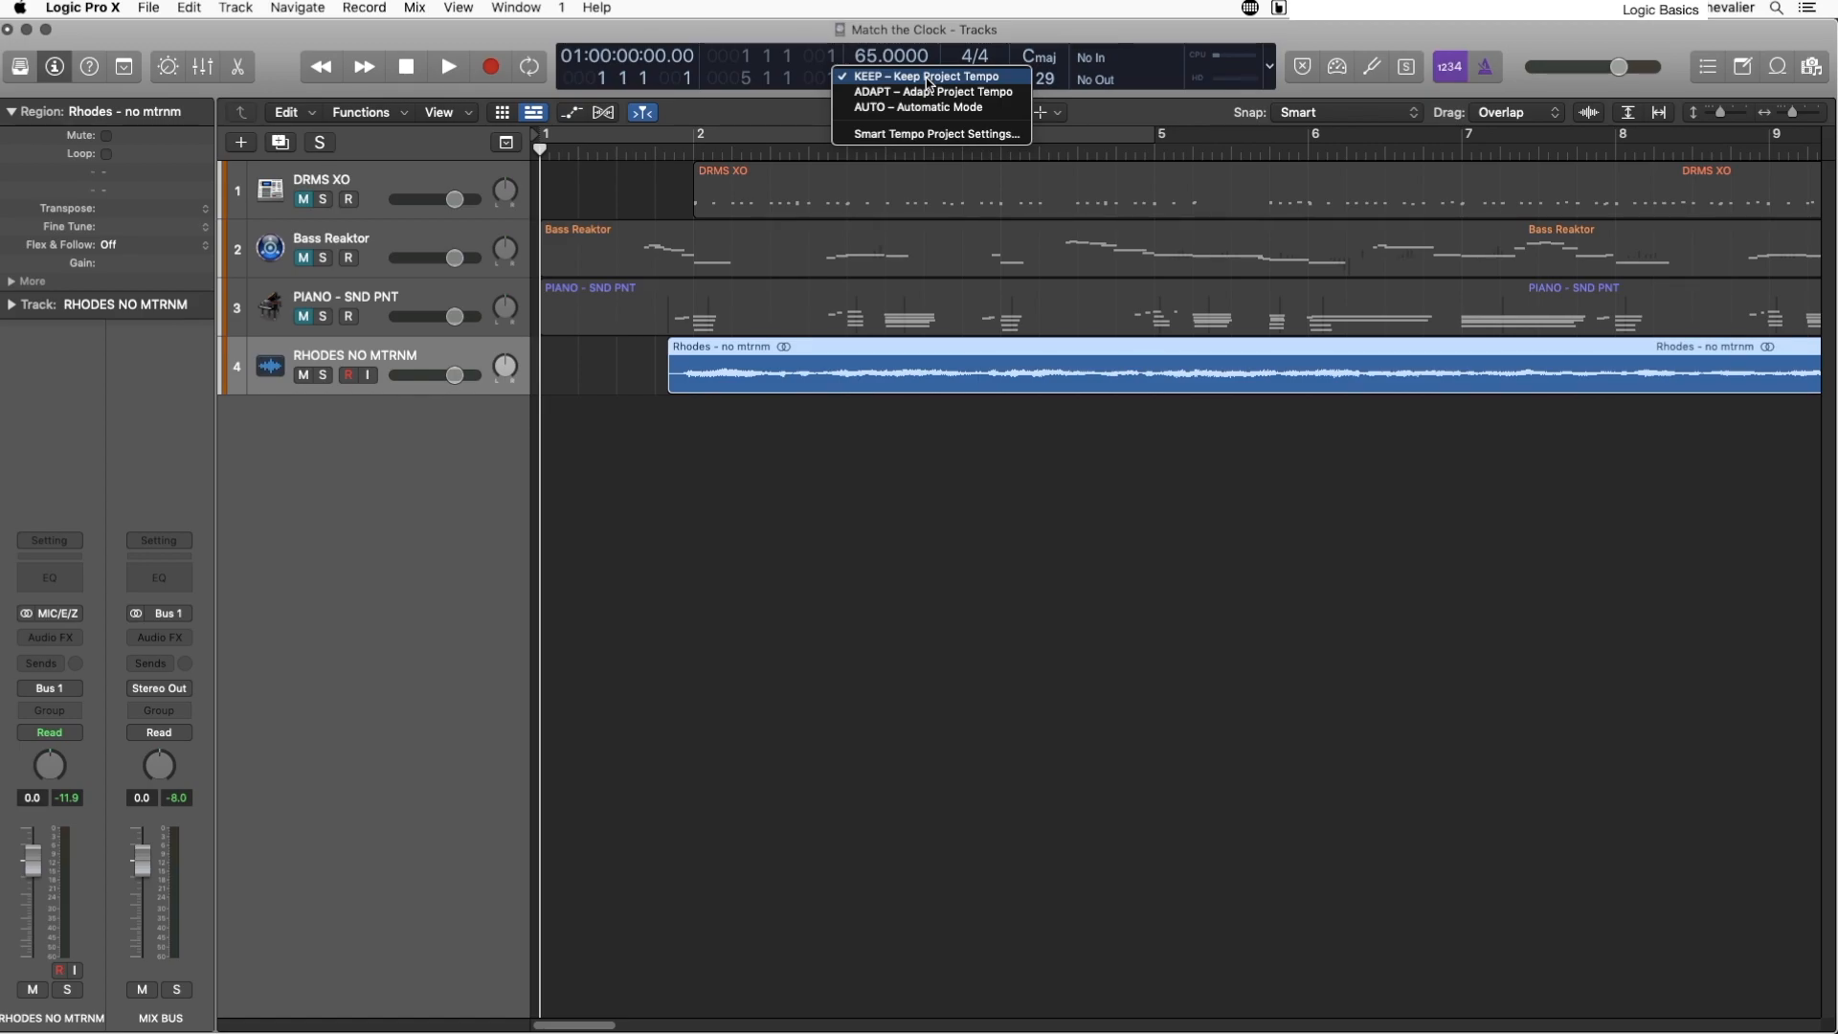
{"action": "left_click", "coordinate": [929, 79]}
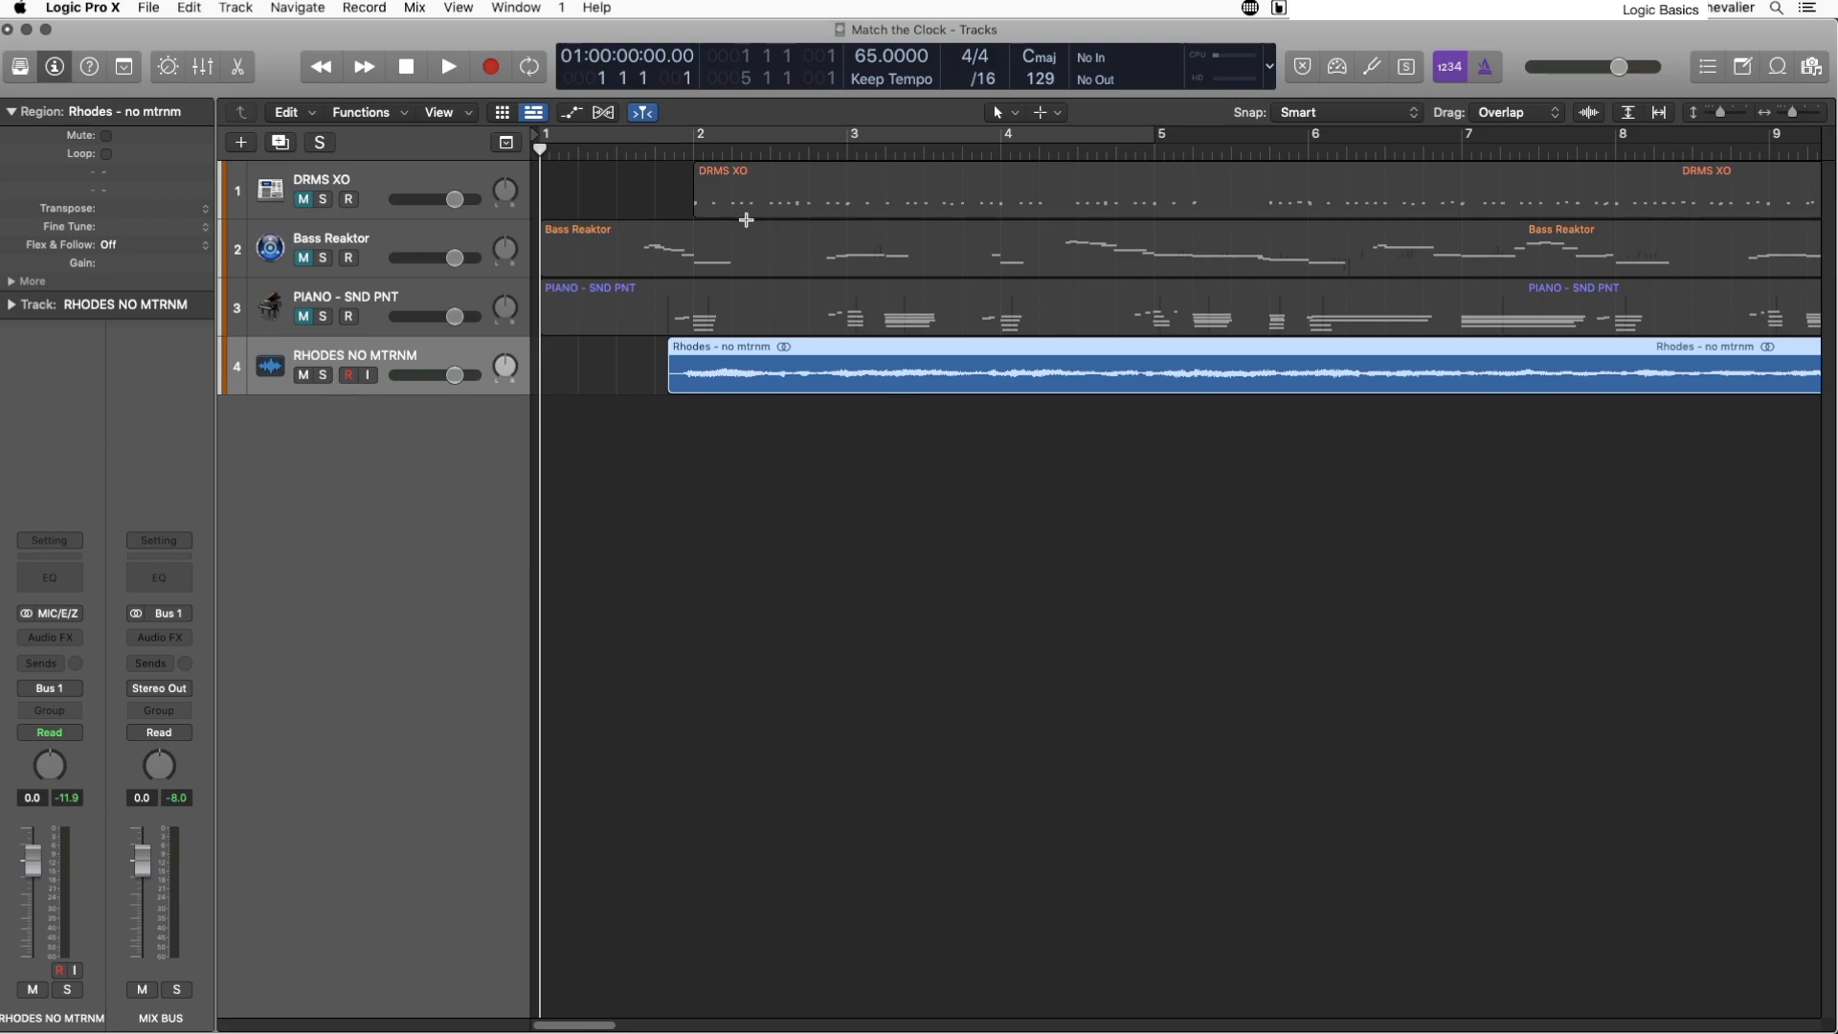
Step: Play the Rhodes recording from its start just before bar 2 through to about bar 7
{"action": "left_click", "coordinate": [675, 151]}
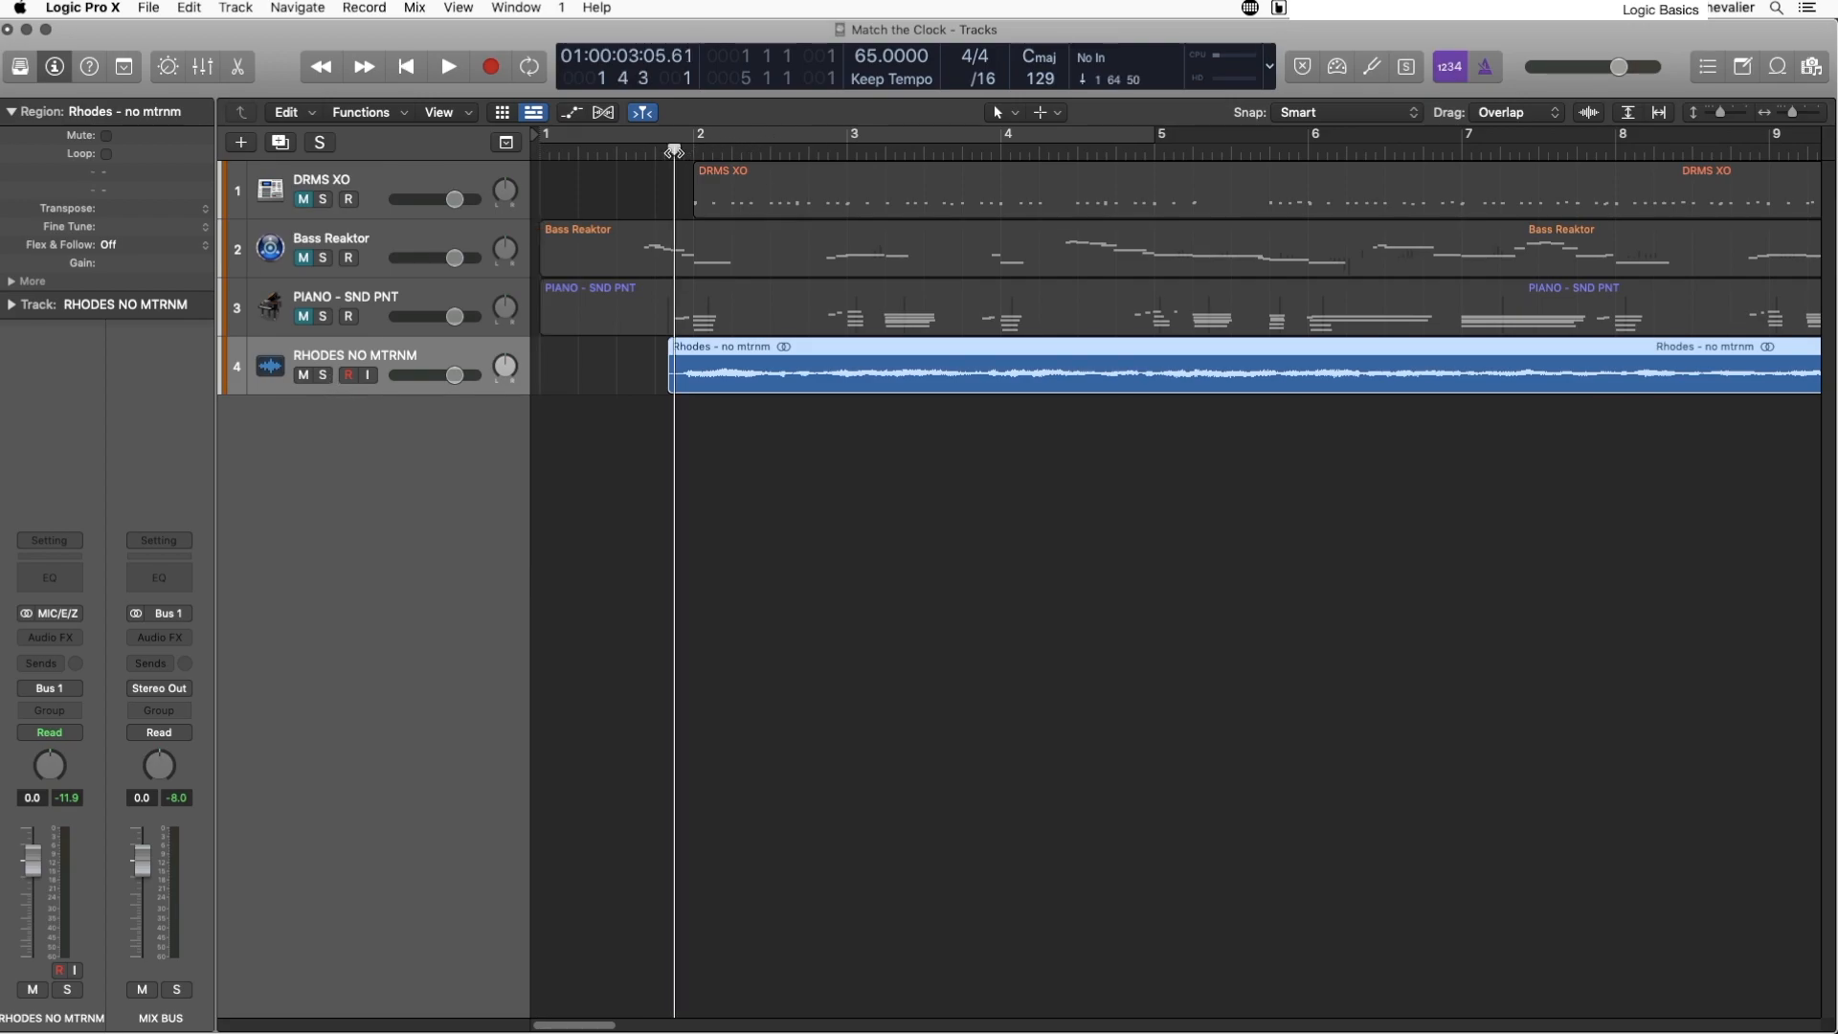
{"action": "key", "text": "space"}
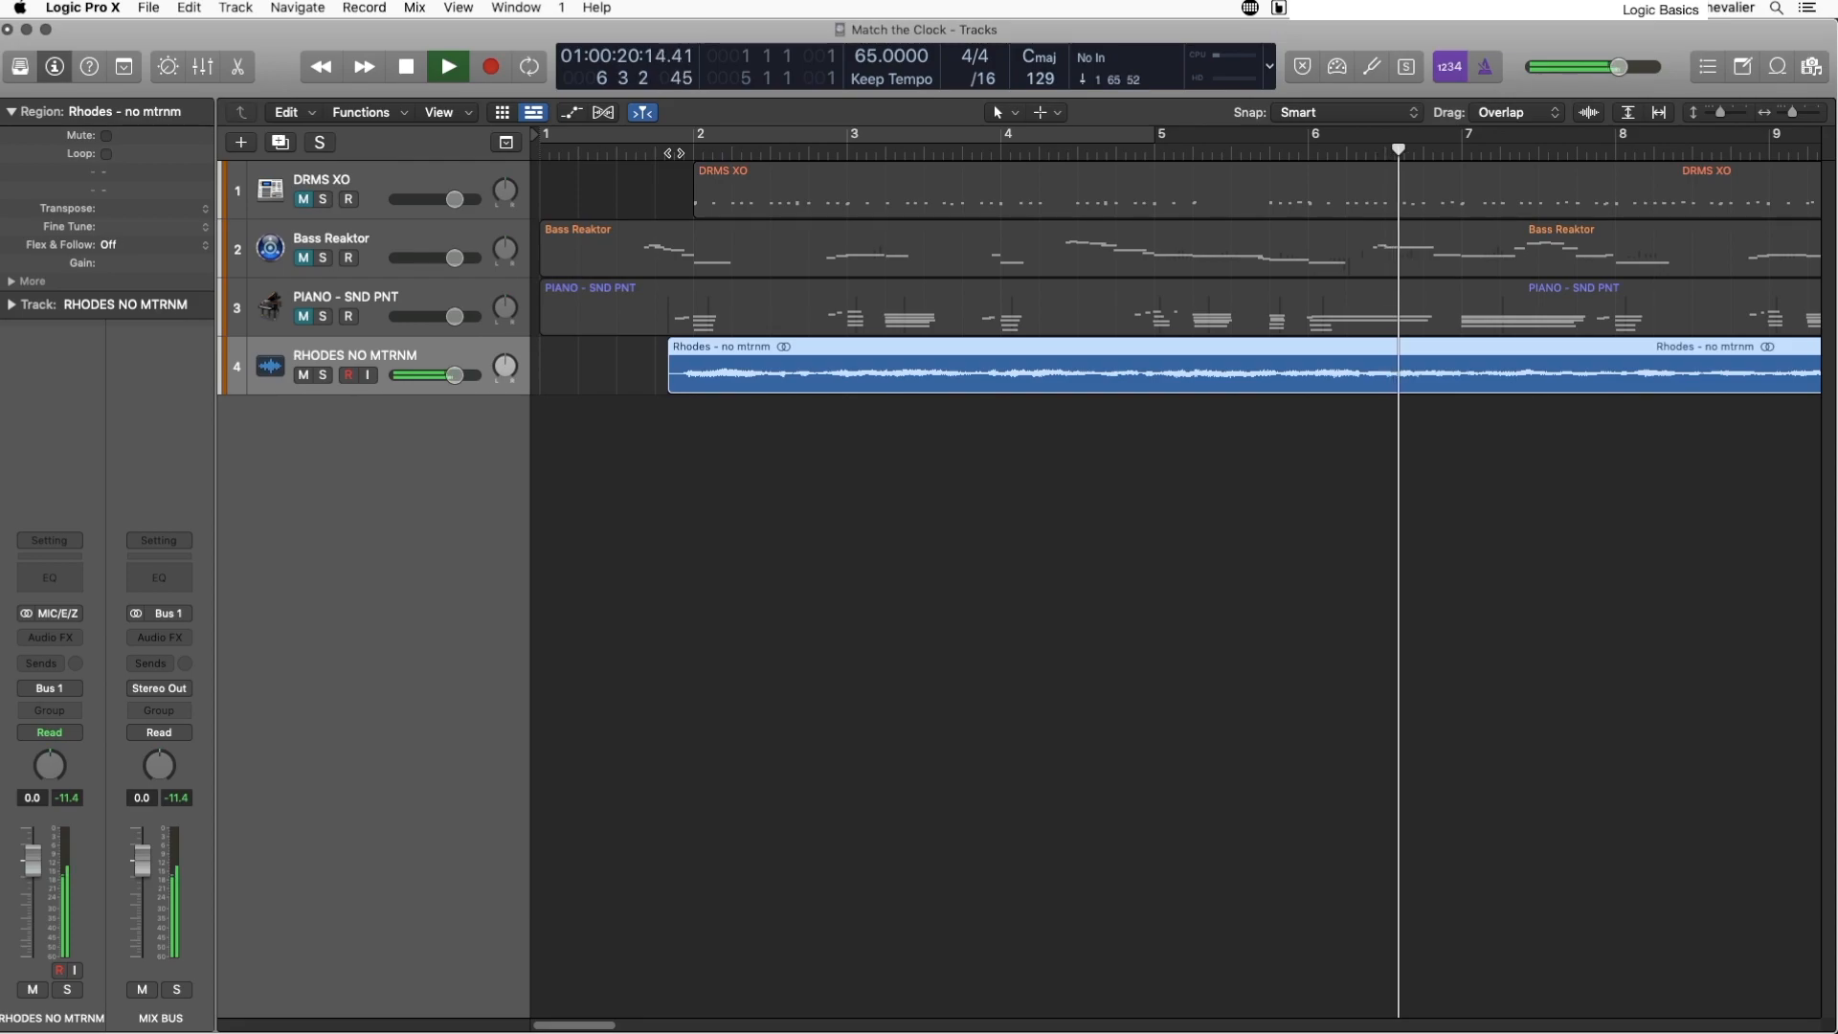
{"action": "key", "text": "space"}
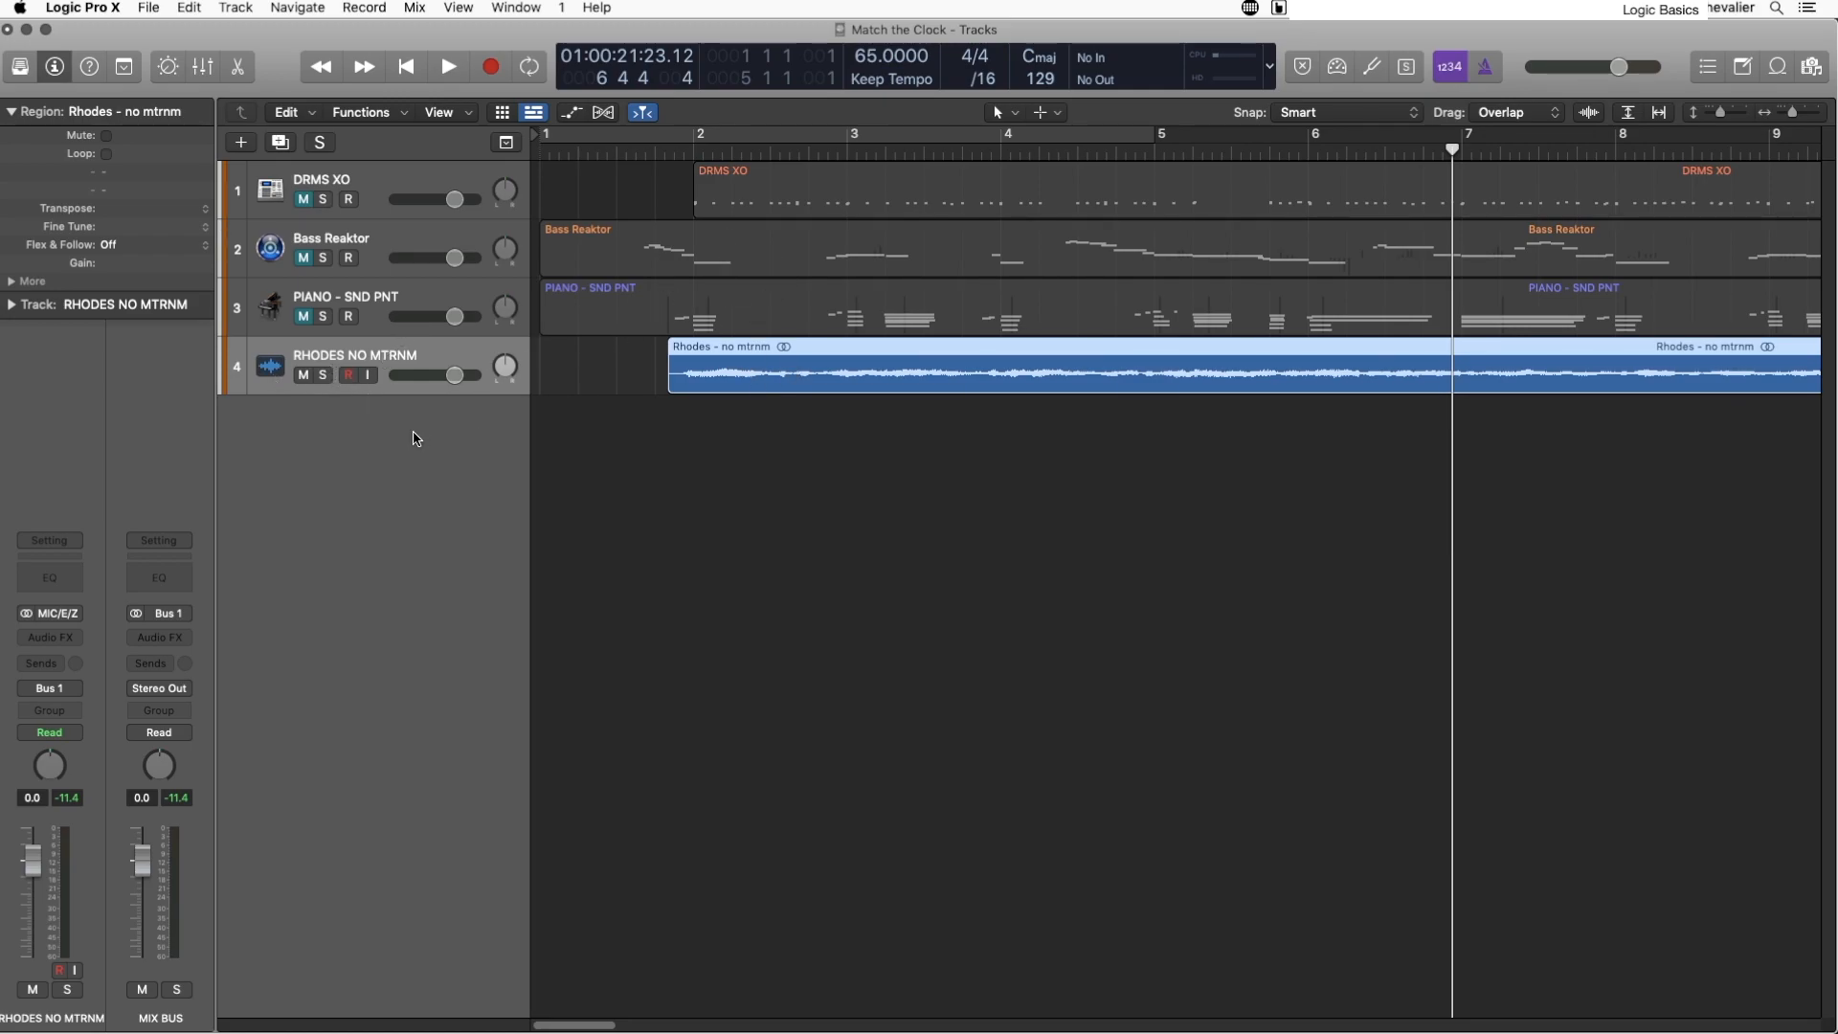
Step: Turn on the metronome click and route its output to 1-2 in the metronome settings
{"action": "left_click", "coordinate": [1485, 65]}
{"action": "right_click", "coordinate": [1485, 69]}
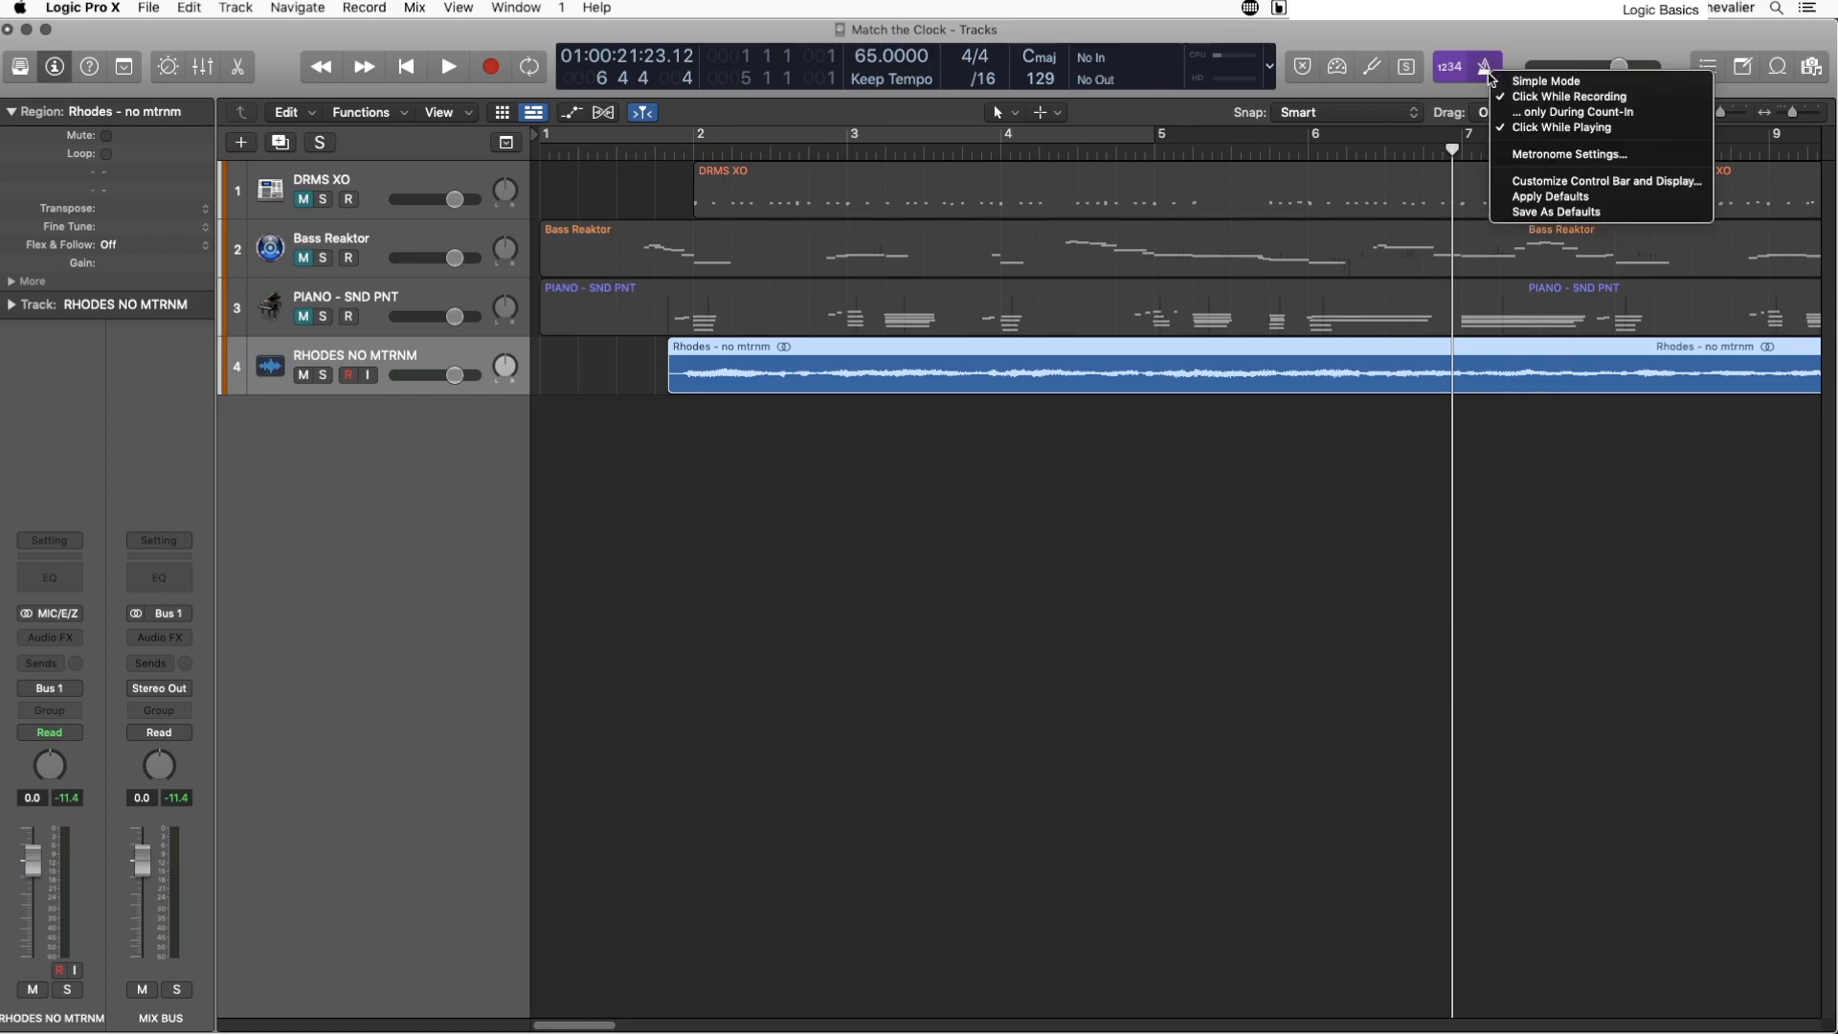
{"action": "left_click", "coordinate": [1536, 156]}
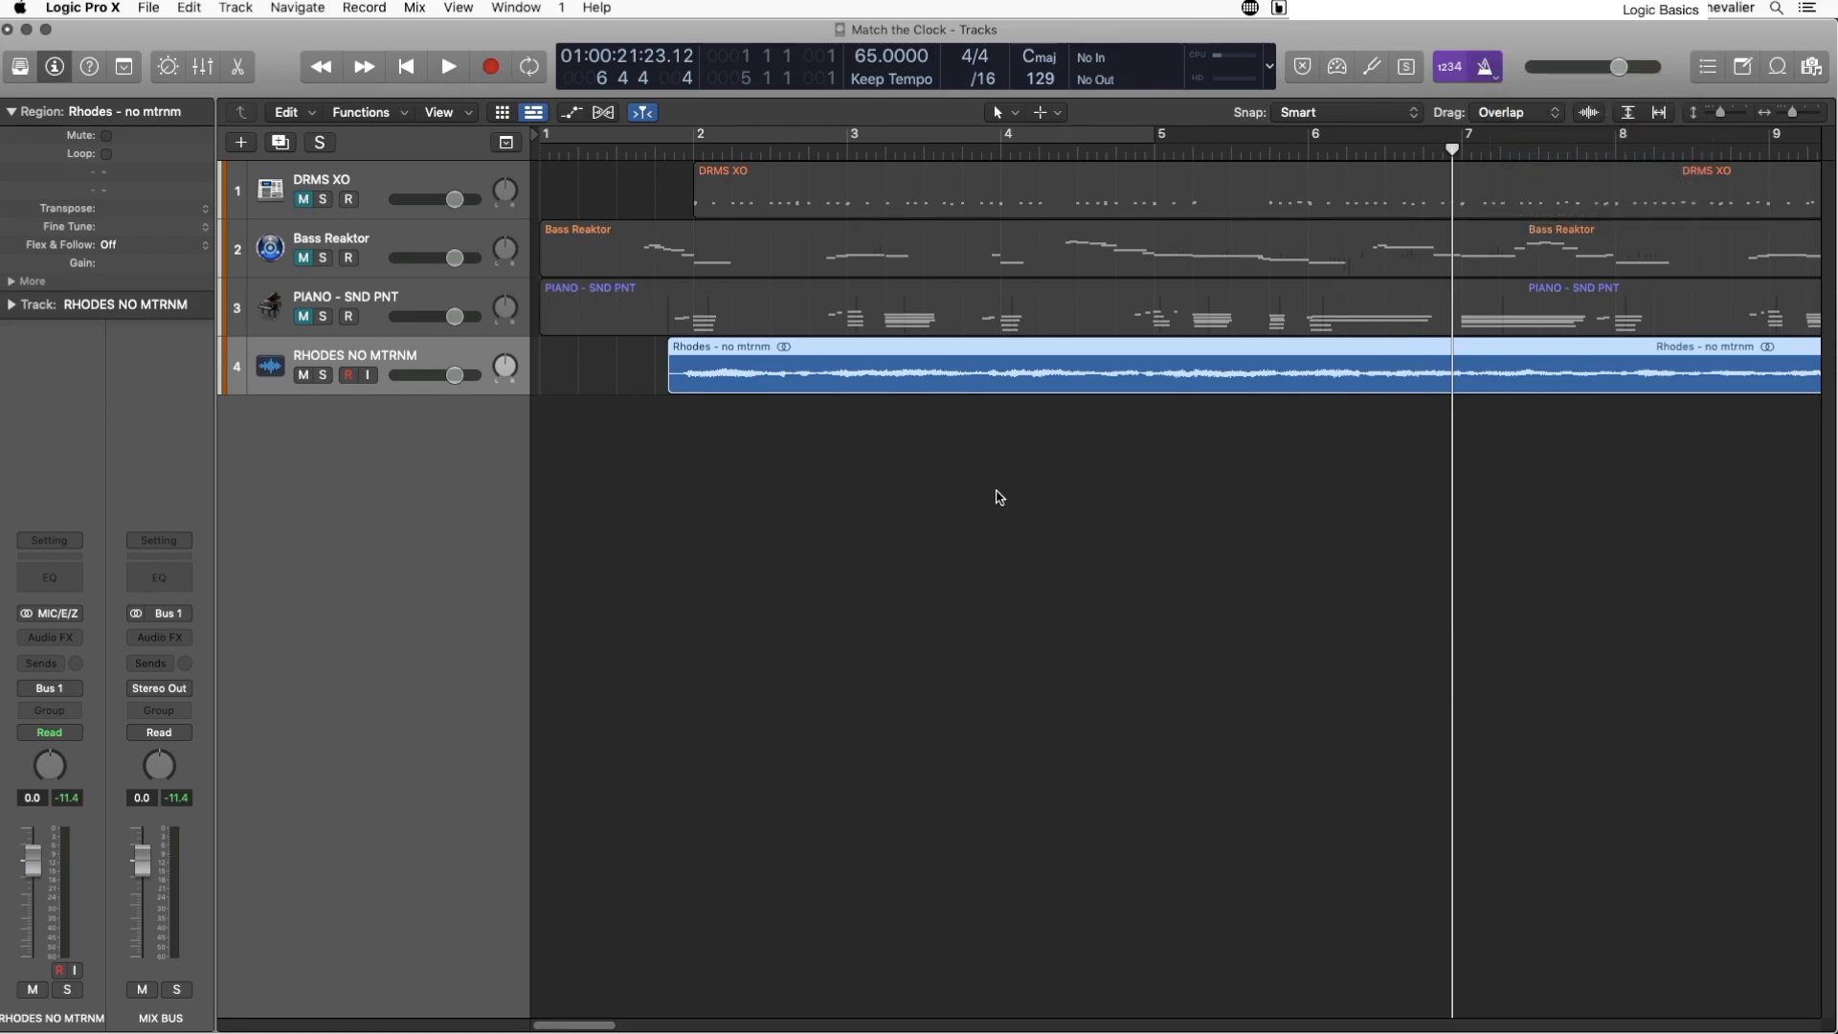
{"action": "left_click", "coordinate": [809, 787]}
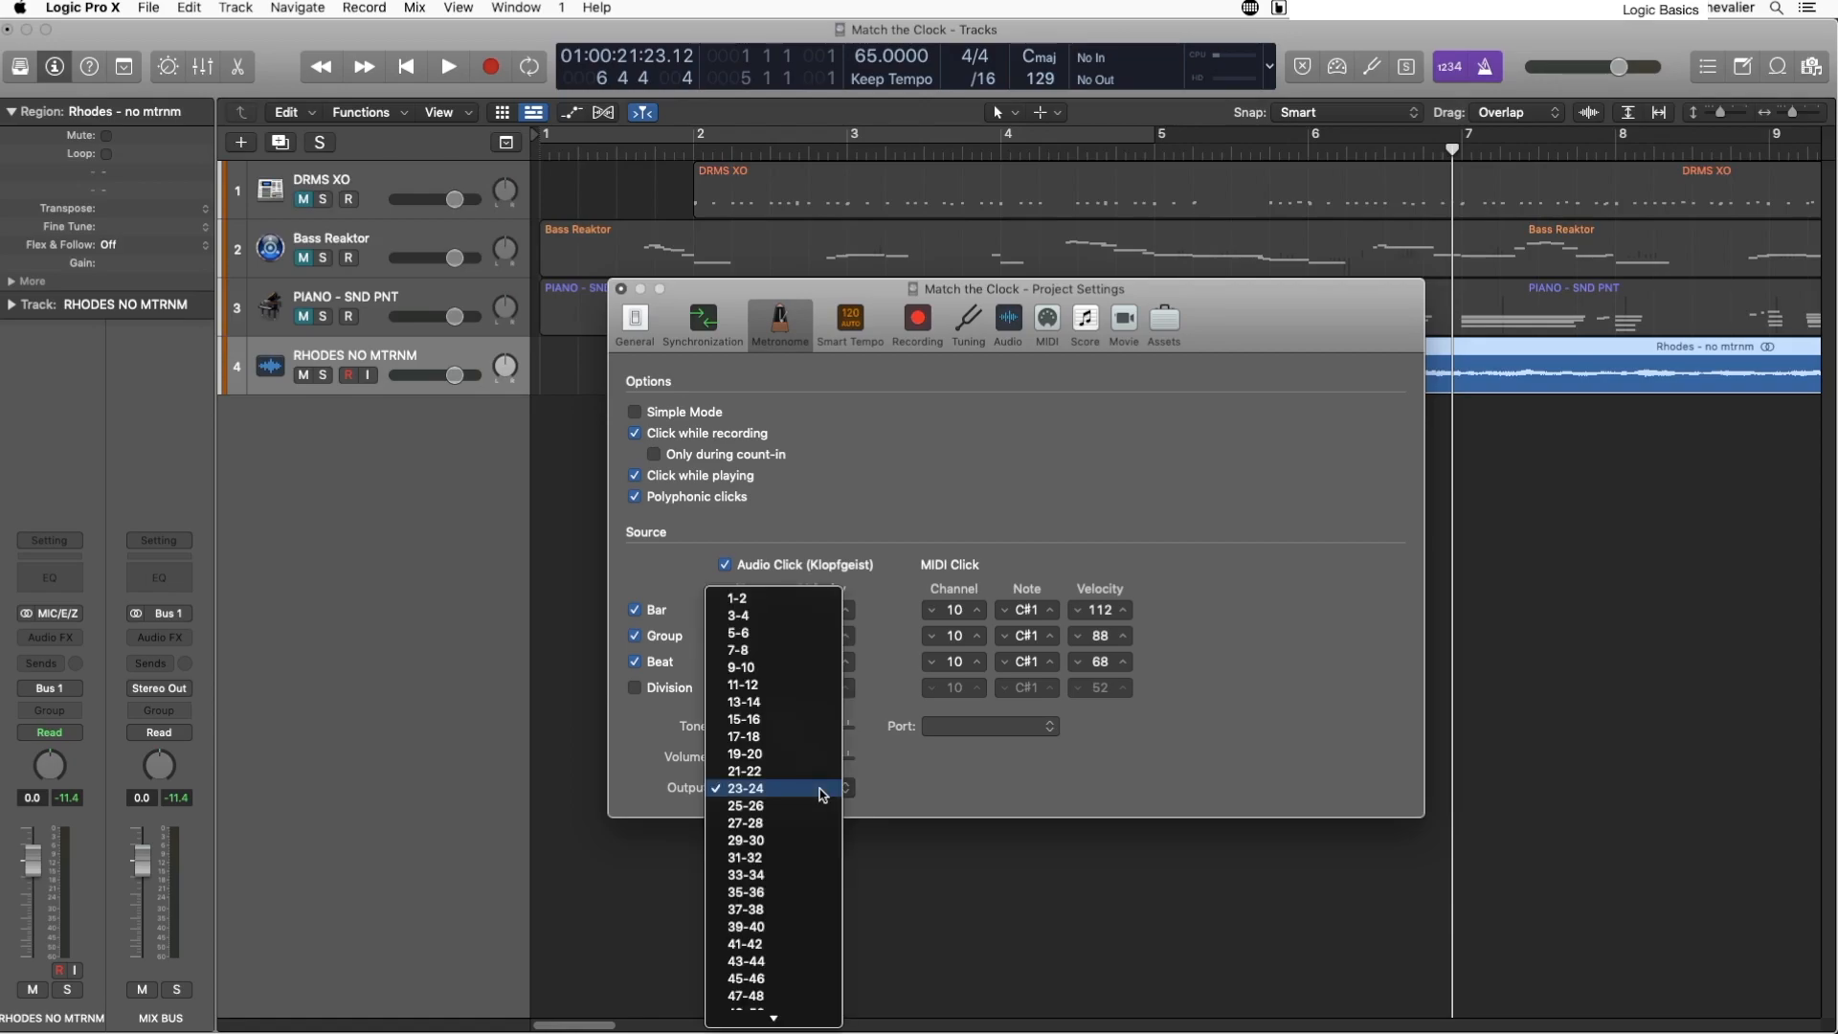
{"action": "left_click", "coordinate": [767, 600]}
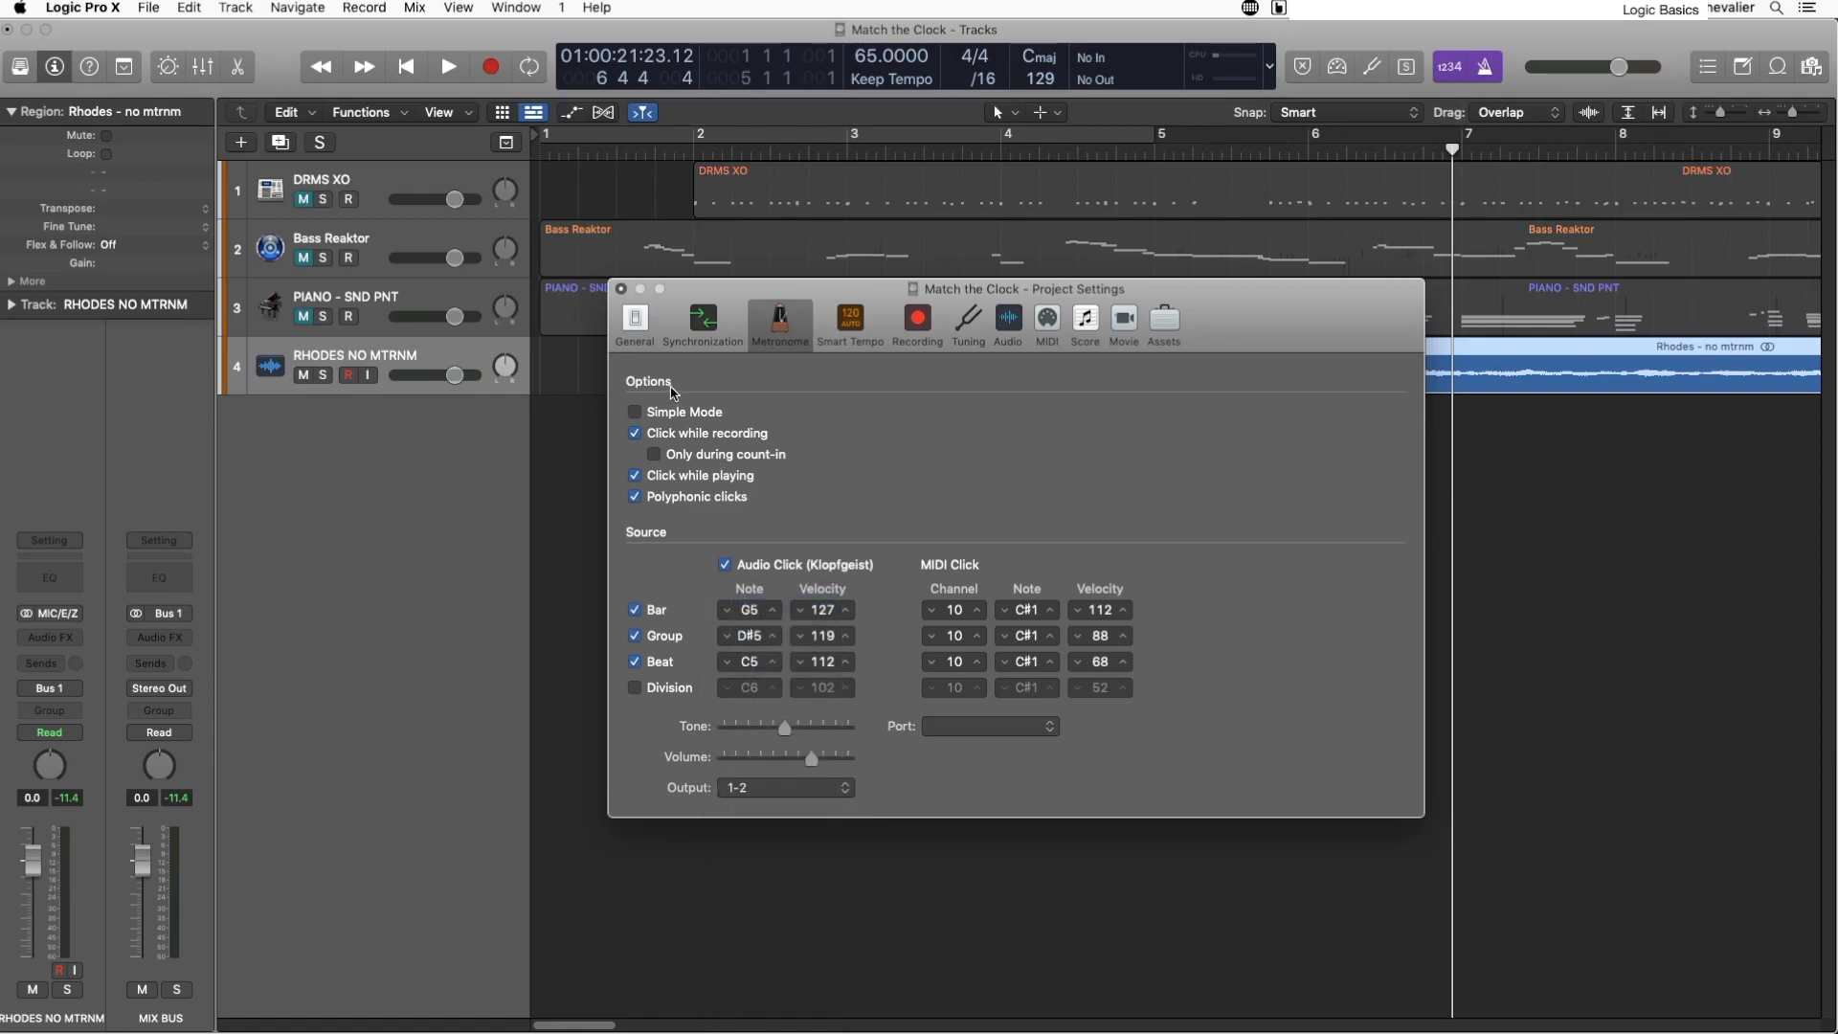
{"action": "left_click", "coordinate": [620, 289]}
Step: Play the Rhodes recording against the metronome click, restarting from just before bar 2
{"action": "key", "text": "space"}
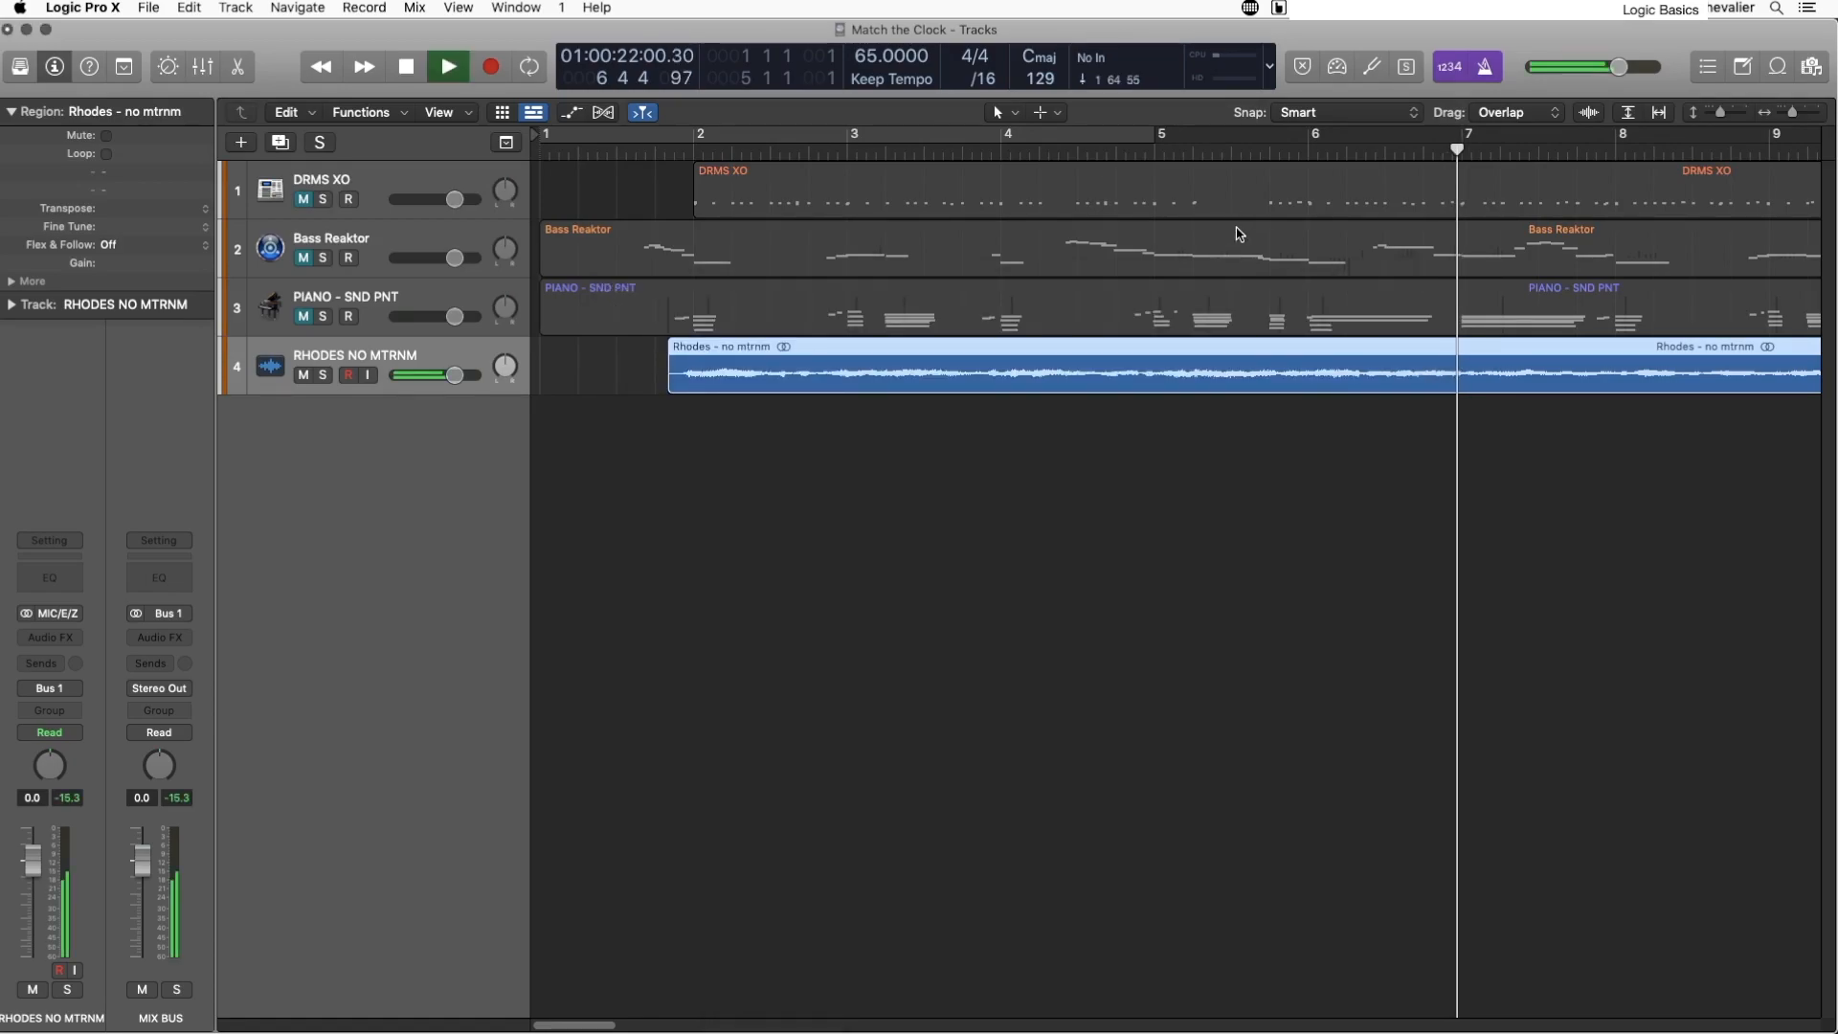
{"action": "key", "text": "space"}
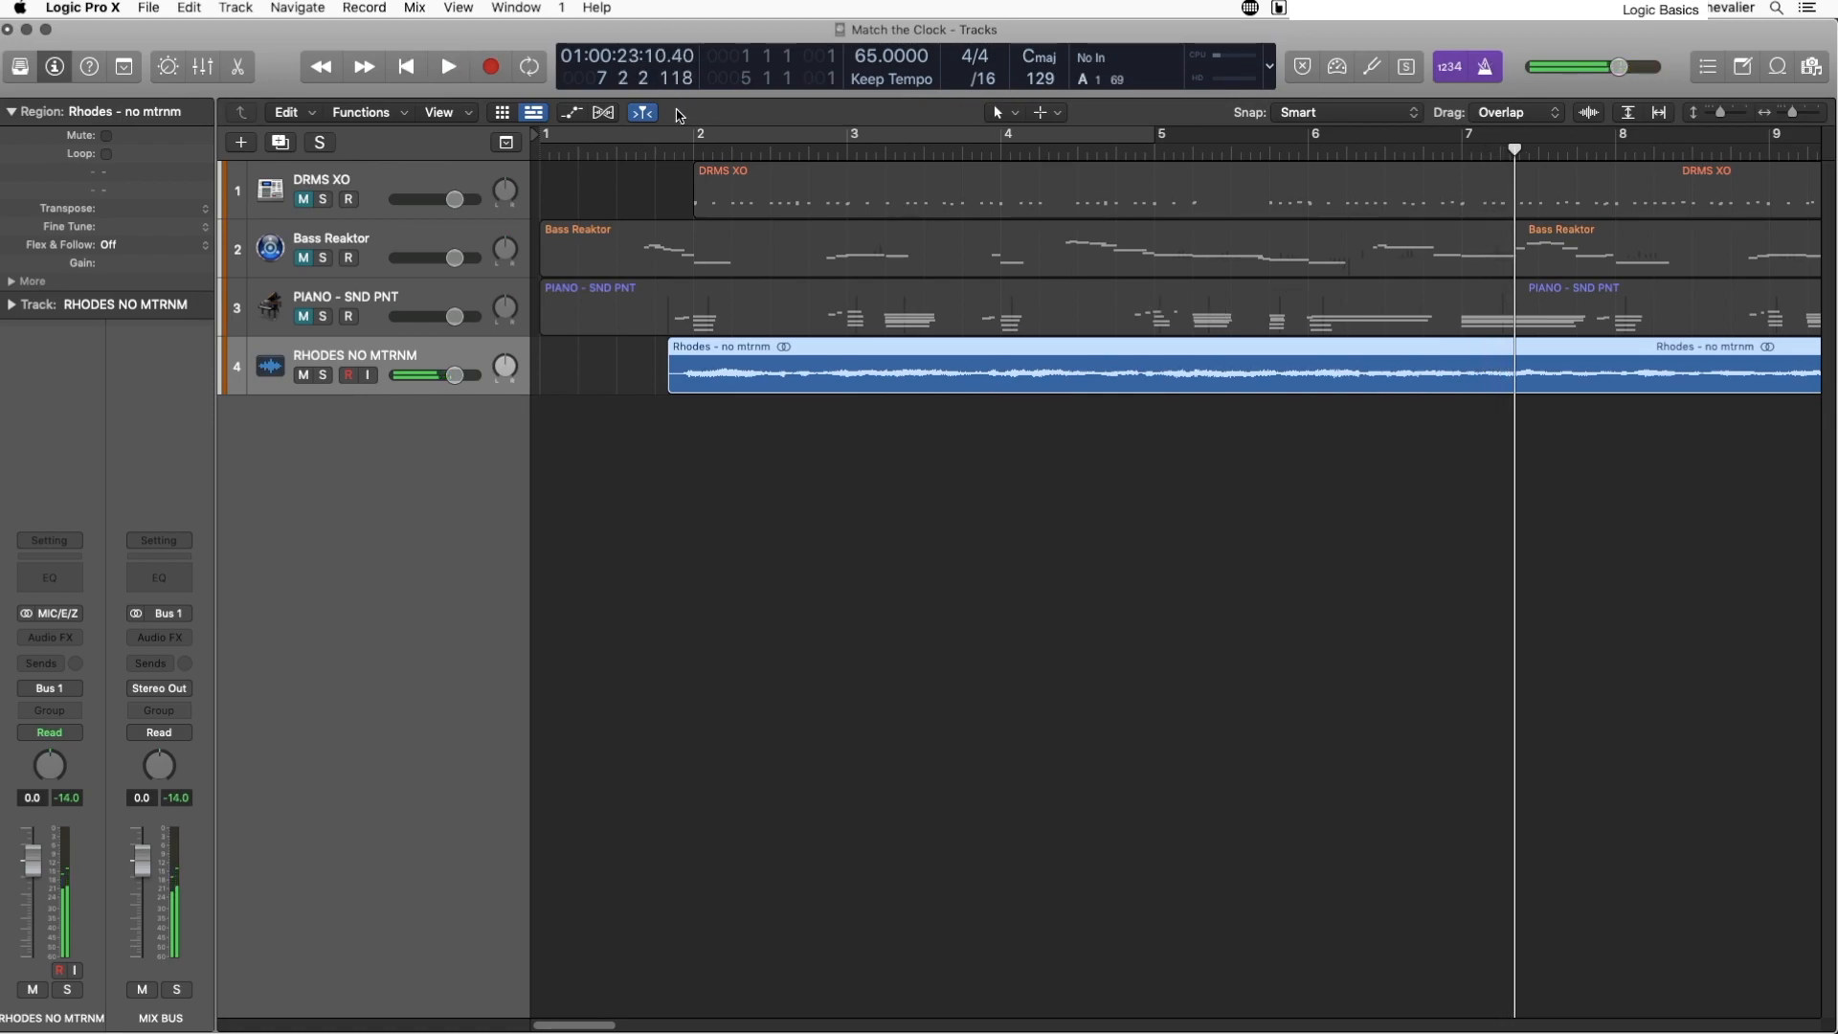
{"action": "key", "text": "shift+space"}
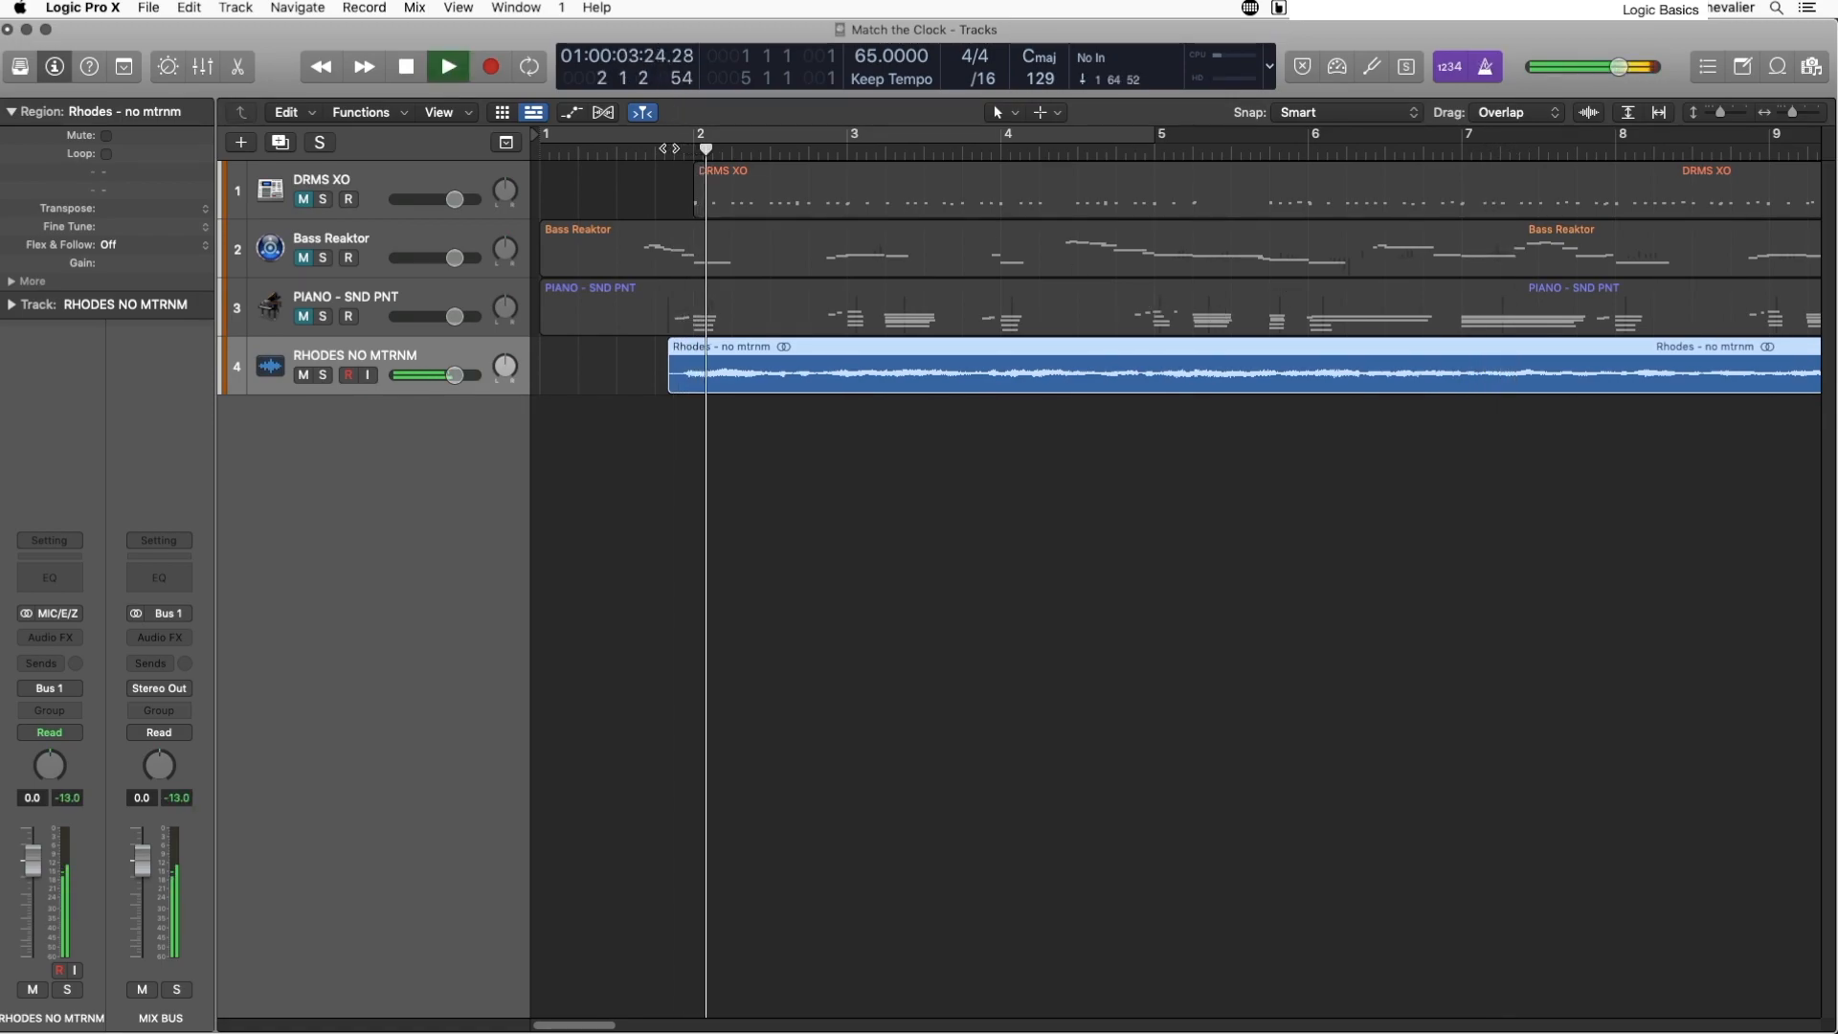
{"action": "key", "text": "space"}
Step: Move the Rhodes region slightly later so its first main chord lines up with the bar 2 downbeat
{"action": "key", "text": "super+Right"}
{"action": "key", "text": "super+Right"}
{"action": "key", "text": "super+Down"}
{"action": "key", "text": "super+Down"}
{"action": "key", "text": "super+Down"}
{"action": "key", "text": "super+Down"}
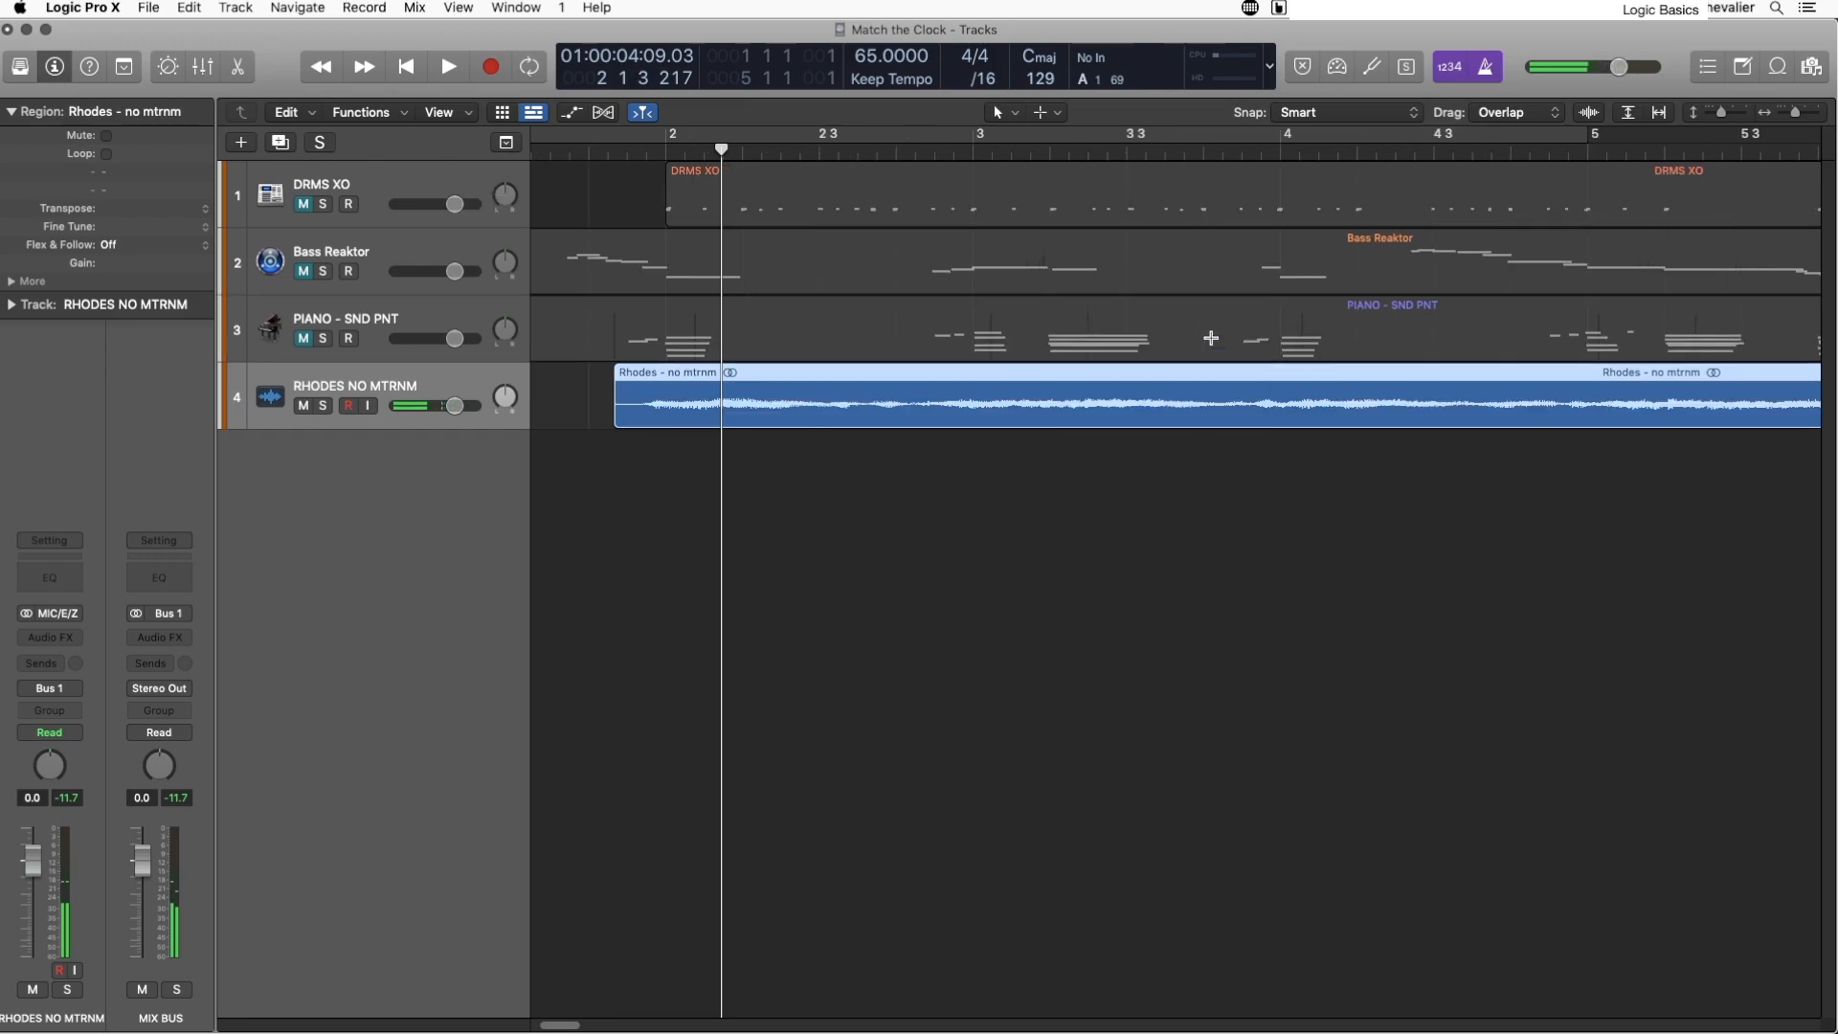
{"action": "left_click_drag", "start_coordinate": [683, 415], "coordinate": [704, 414]}
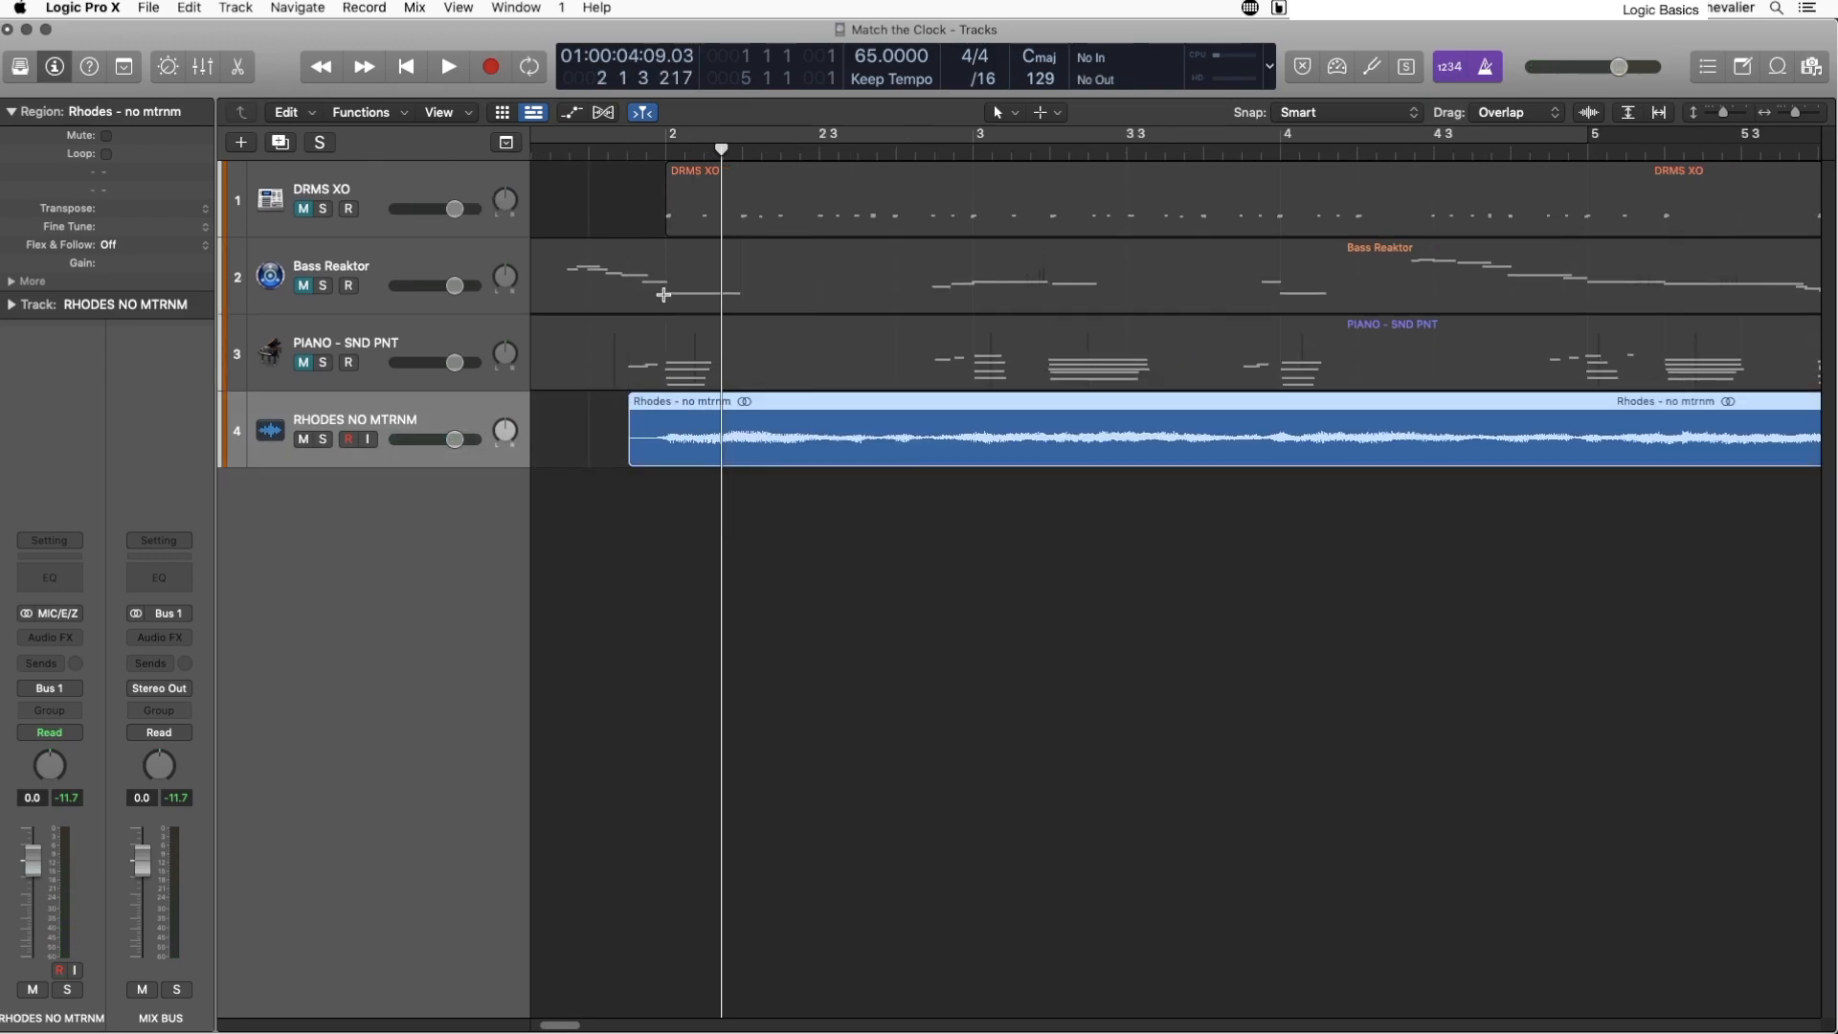
Step: Play from just before the Rhodes region to check its first chord against the click at bar 2
{"action": "left_click", "coordinate": [600, 153]}
{"action": "key", "text": "space"}
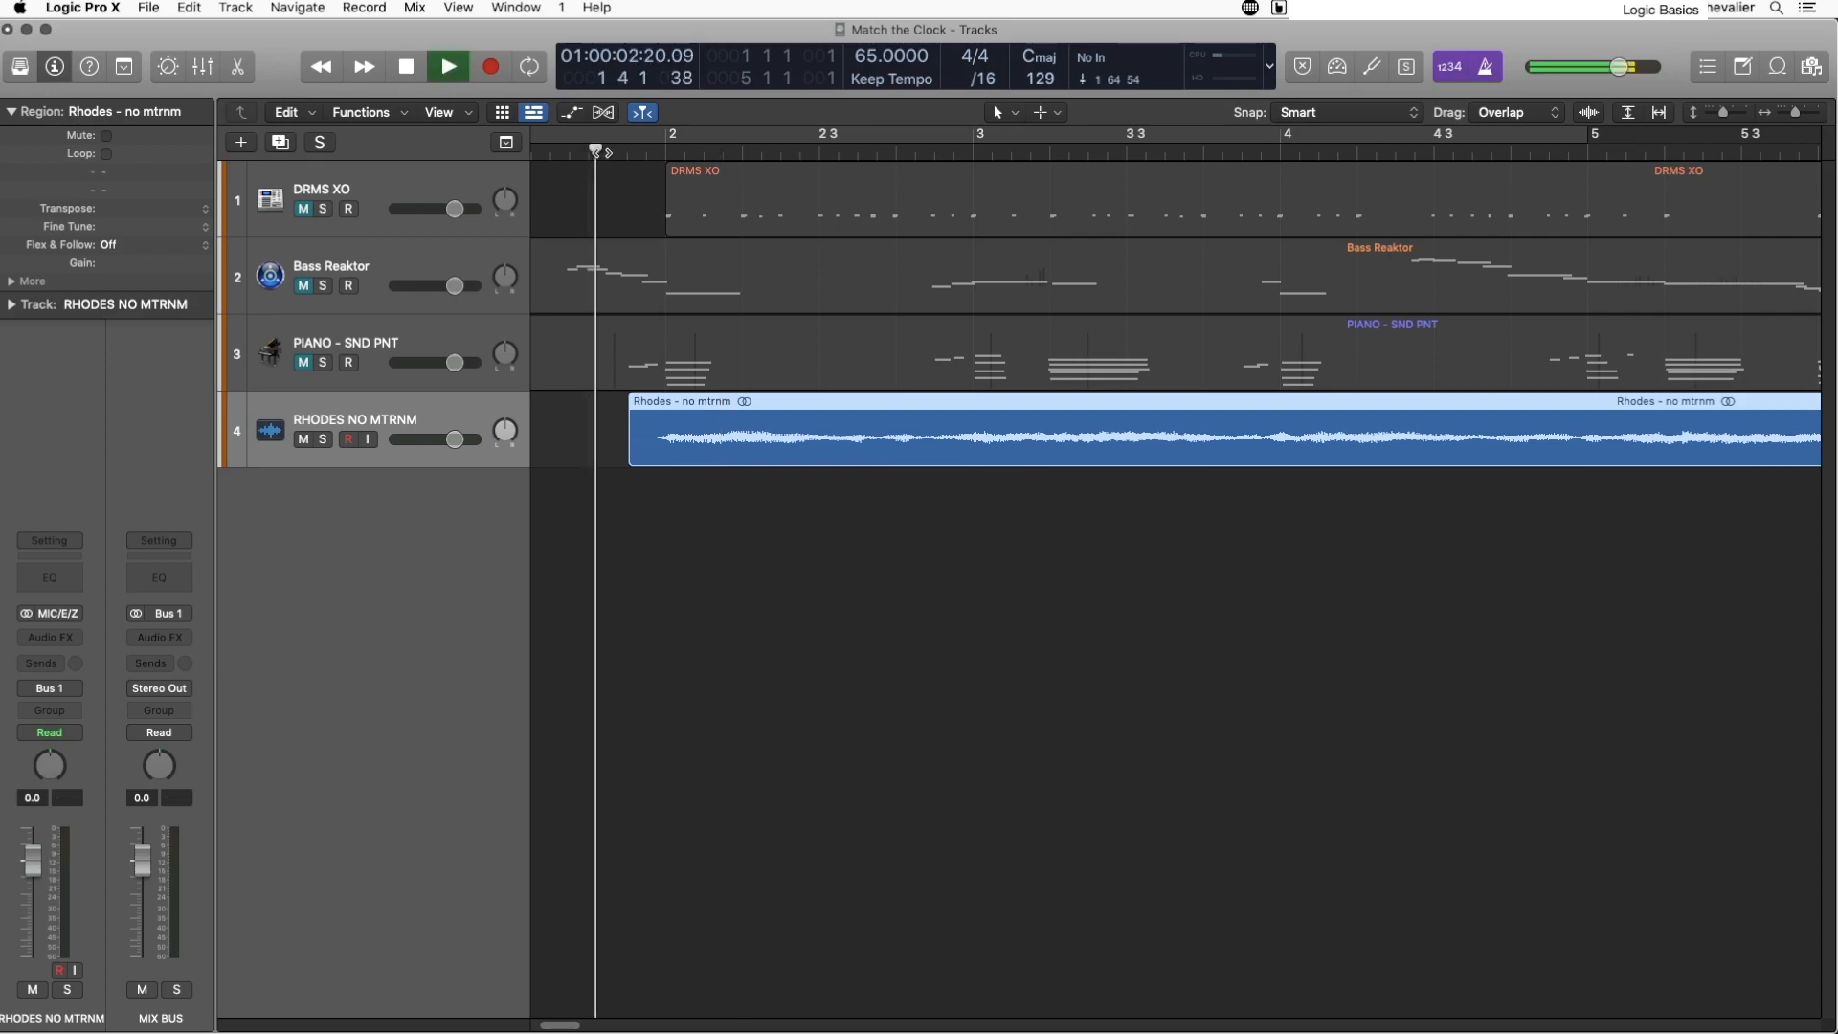
{"action": "key", "text": "space"}
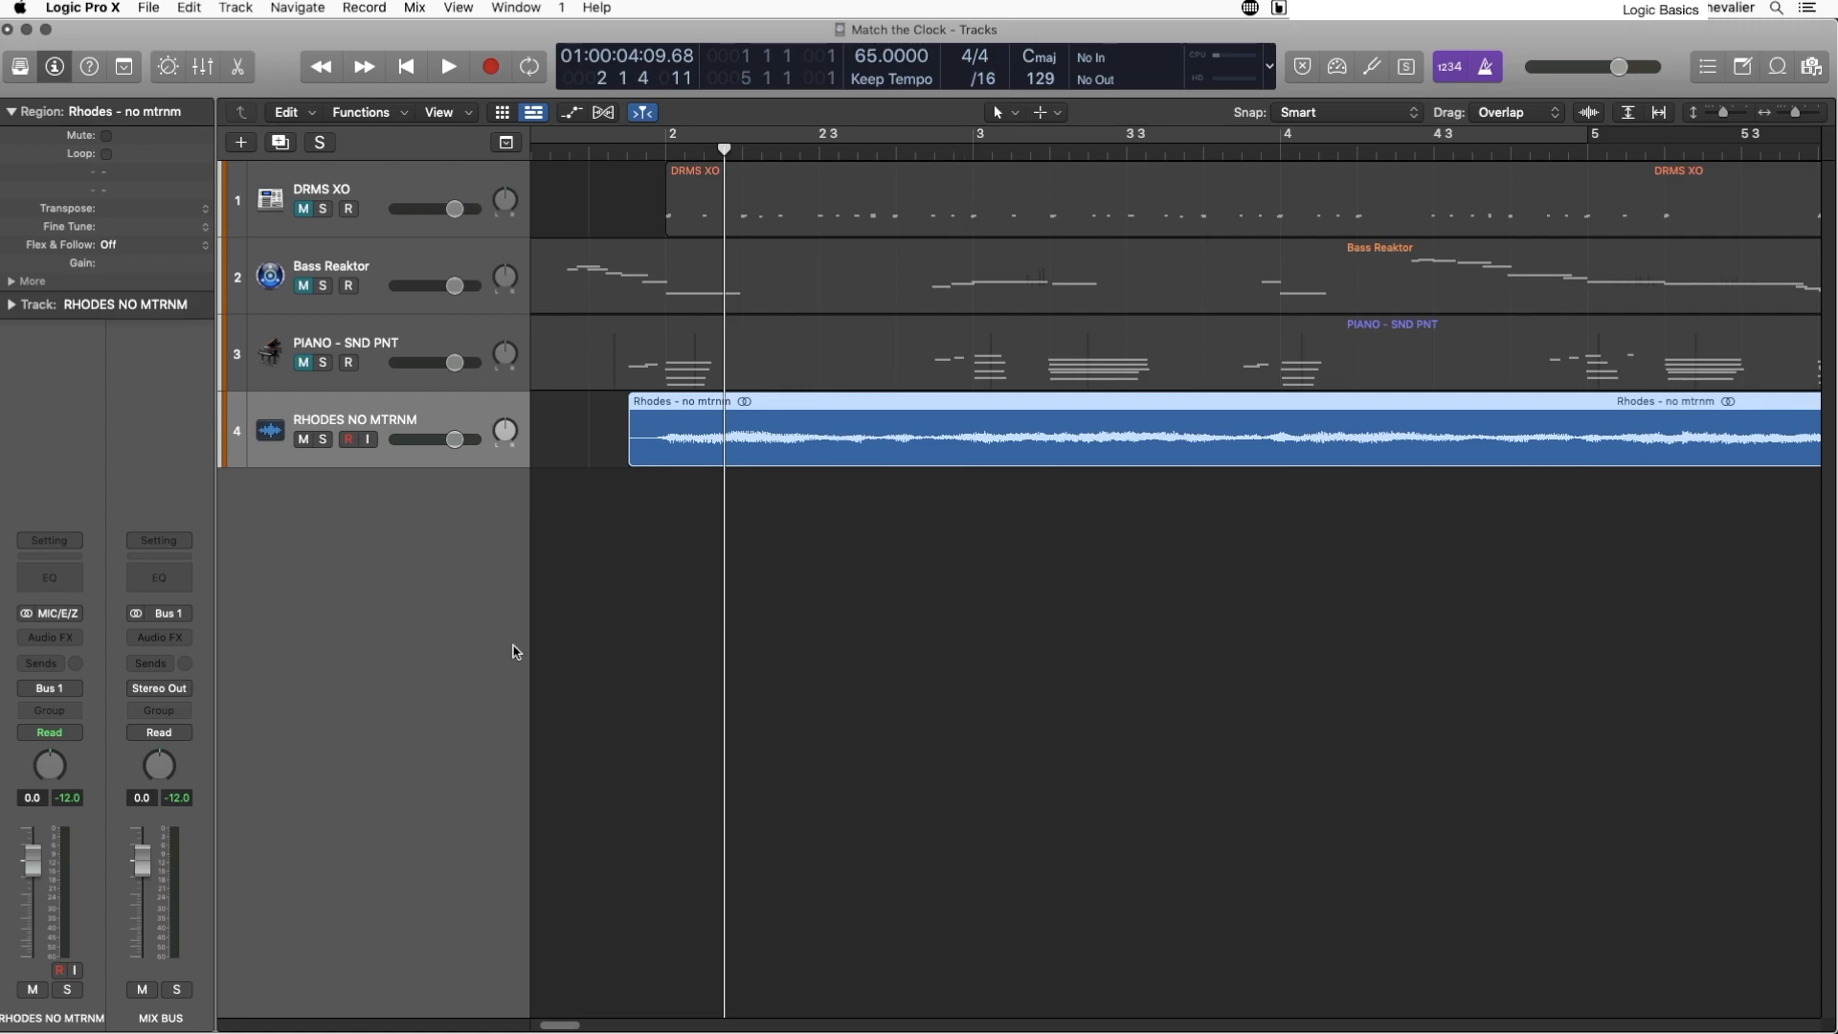
Step: Enable Flex Time - Polyphonic on the Rhodes track and add a flex marker to the chord at bar 2
{"action": "key", "text": "super+f"}
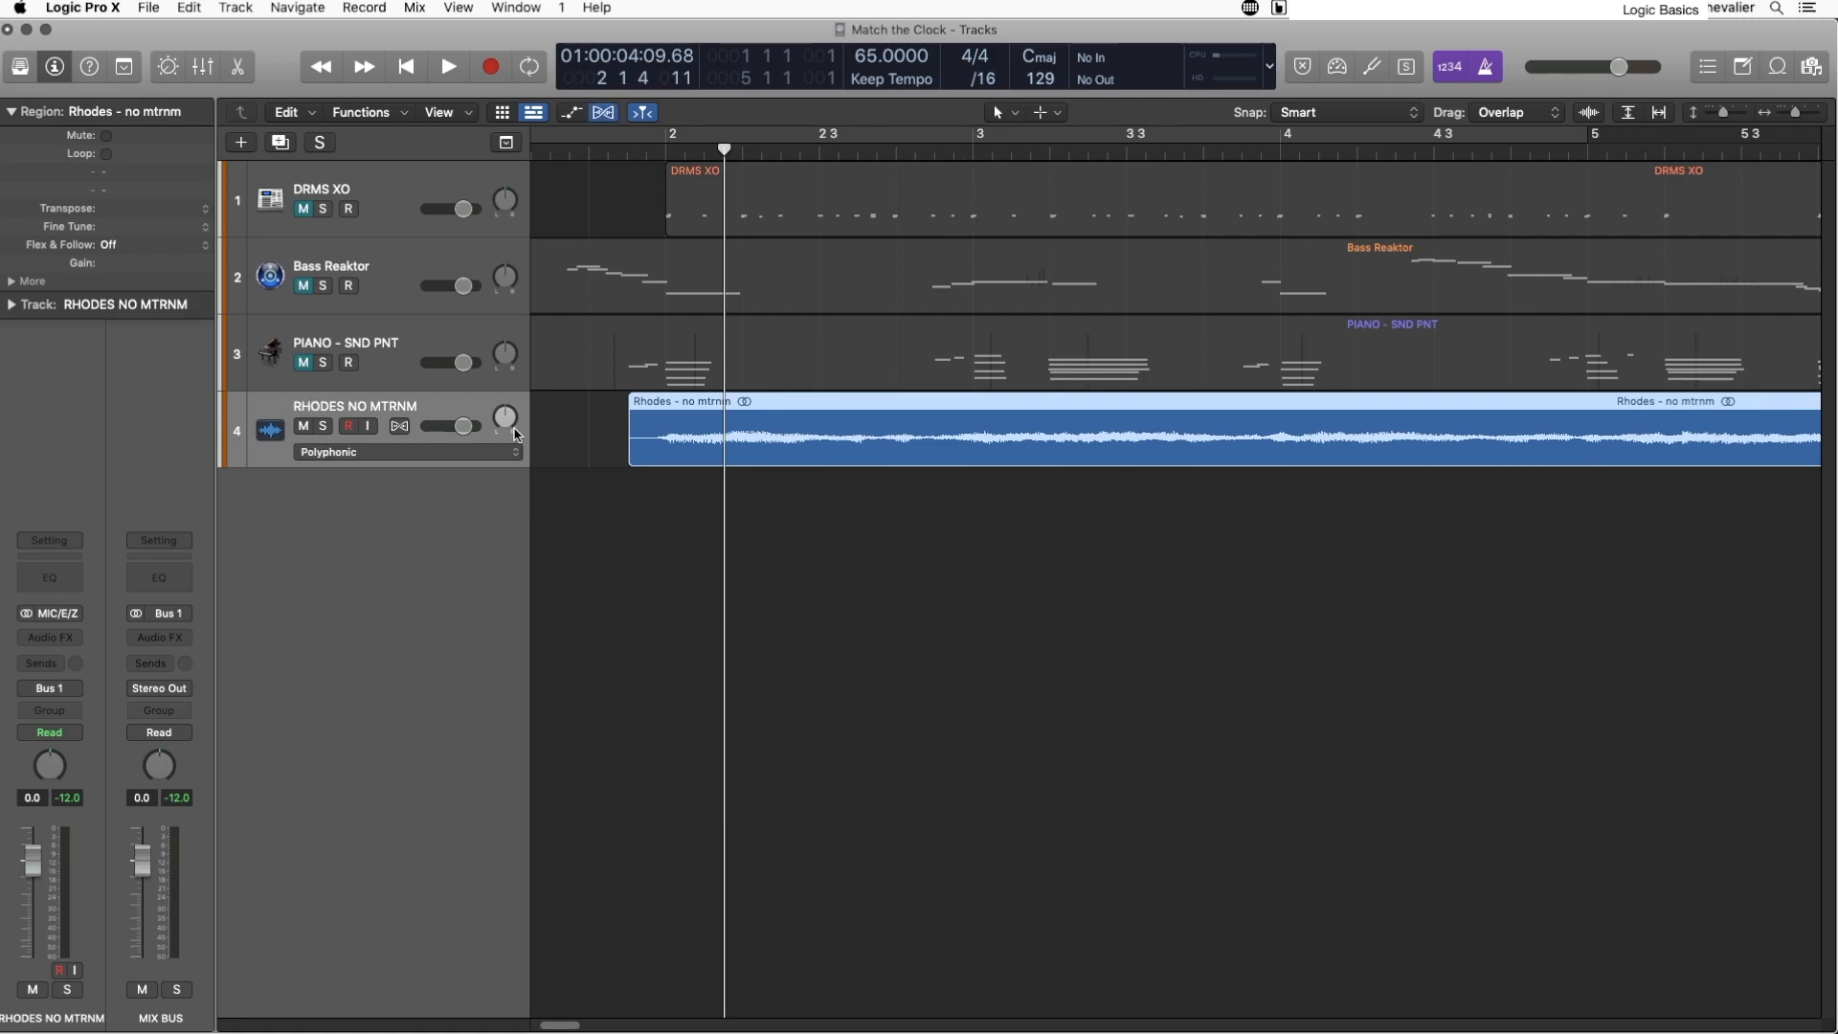
{"action": "left_click", "coordinate": [435, 453]}
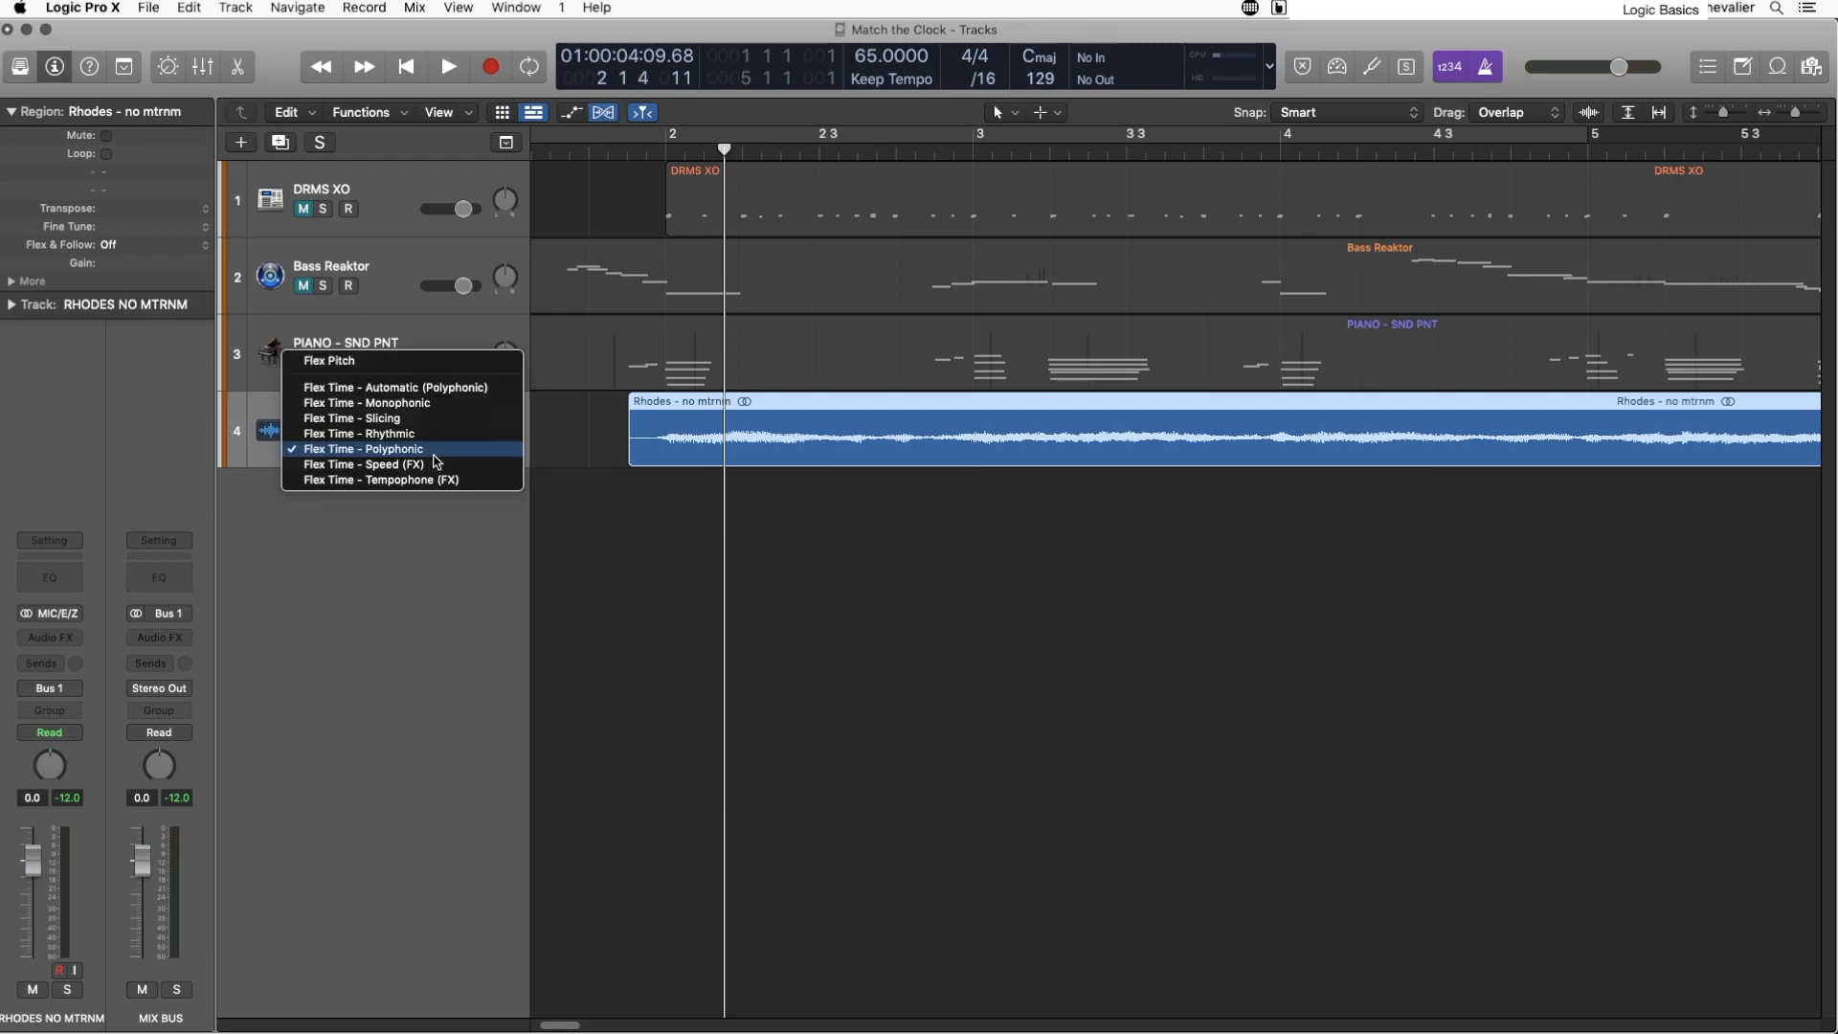
{"action": "left_click", "coordinate": [435, 450]}
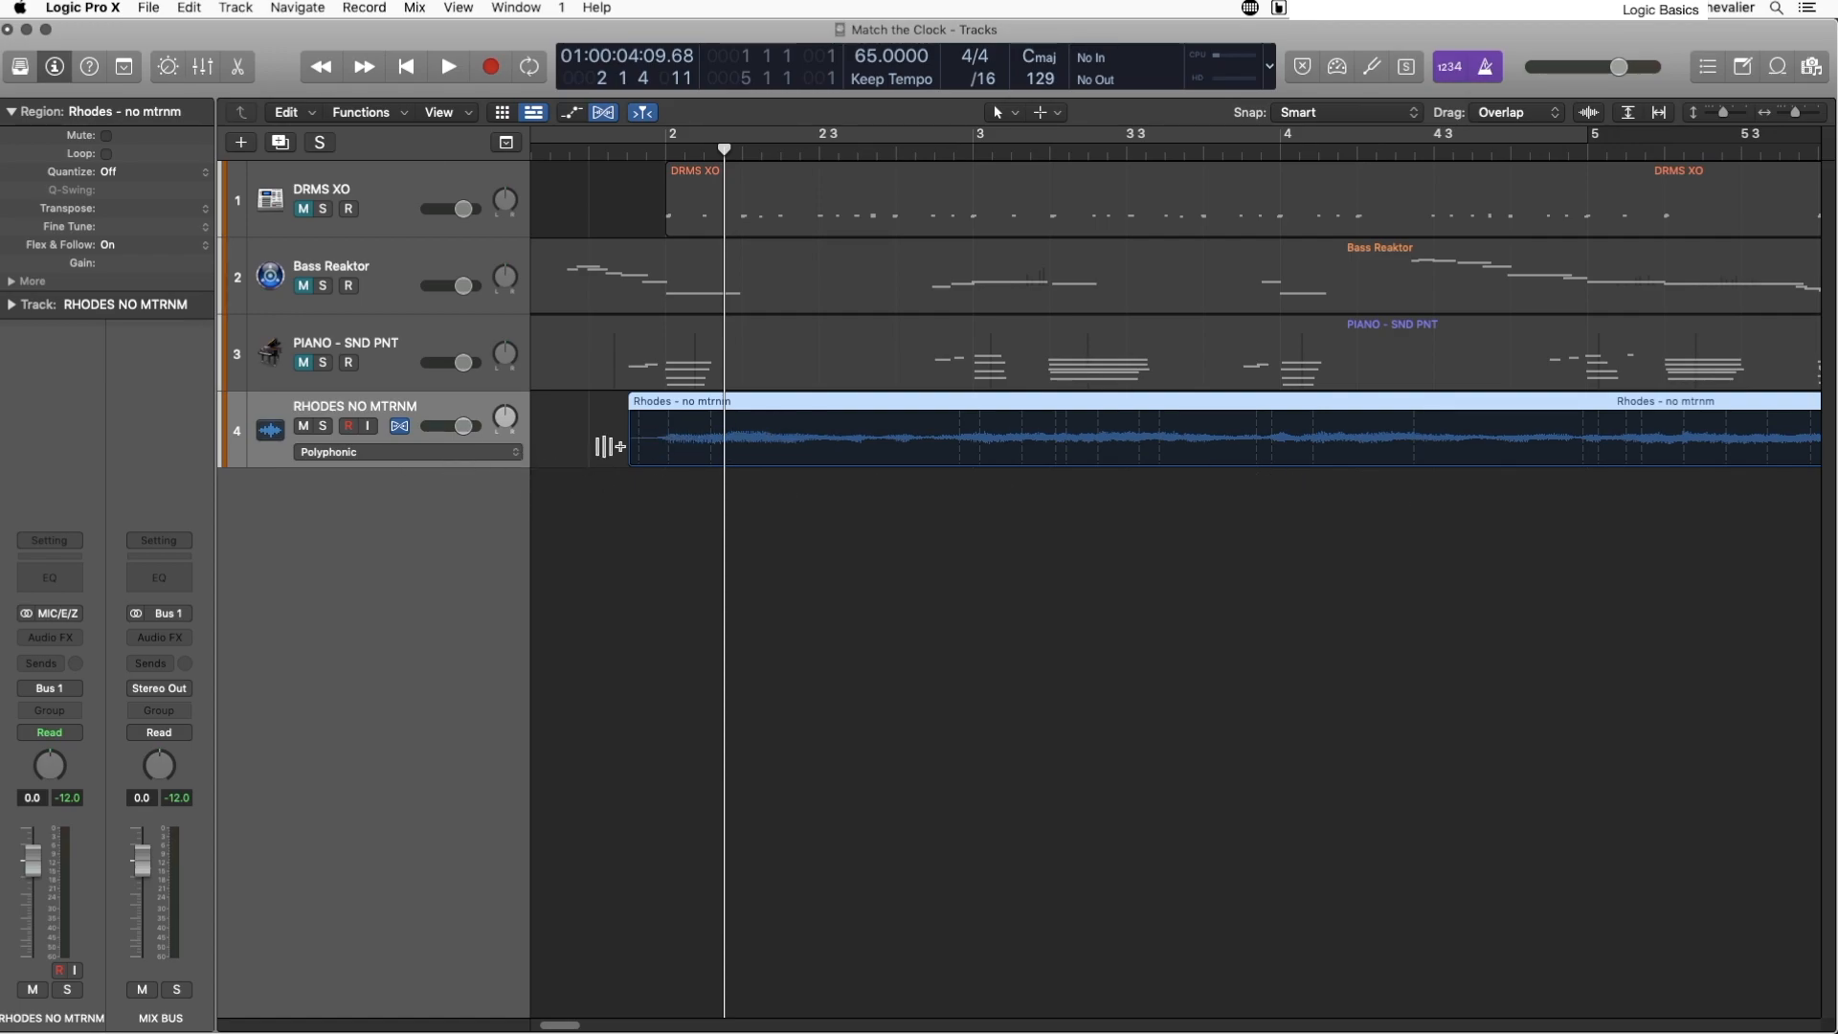
{"action": "left_click", "coordinate": [669, 414]}
Step: Open the Rhodes region in the audio track editor and show its Flex Time - Polyphonic view
{"action": "double_click", "coordinate": [834, 406]}
{"action": "left_click", "coordinate": [493, 610]}
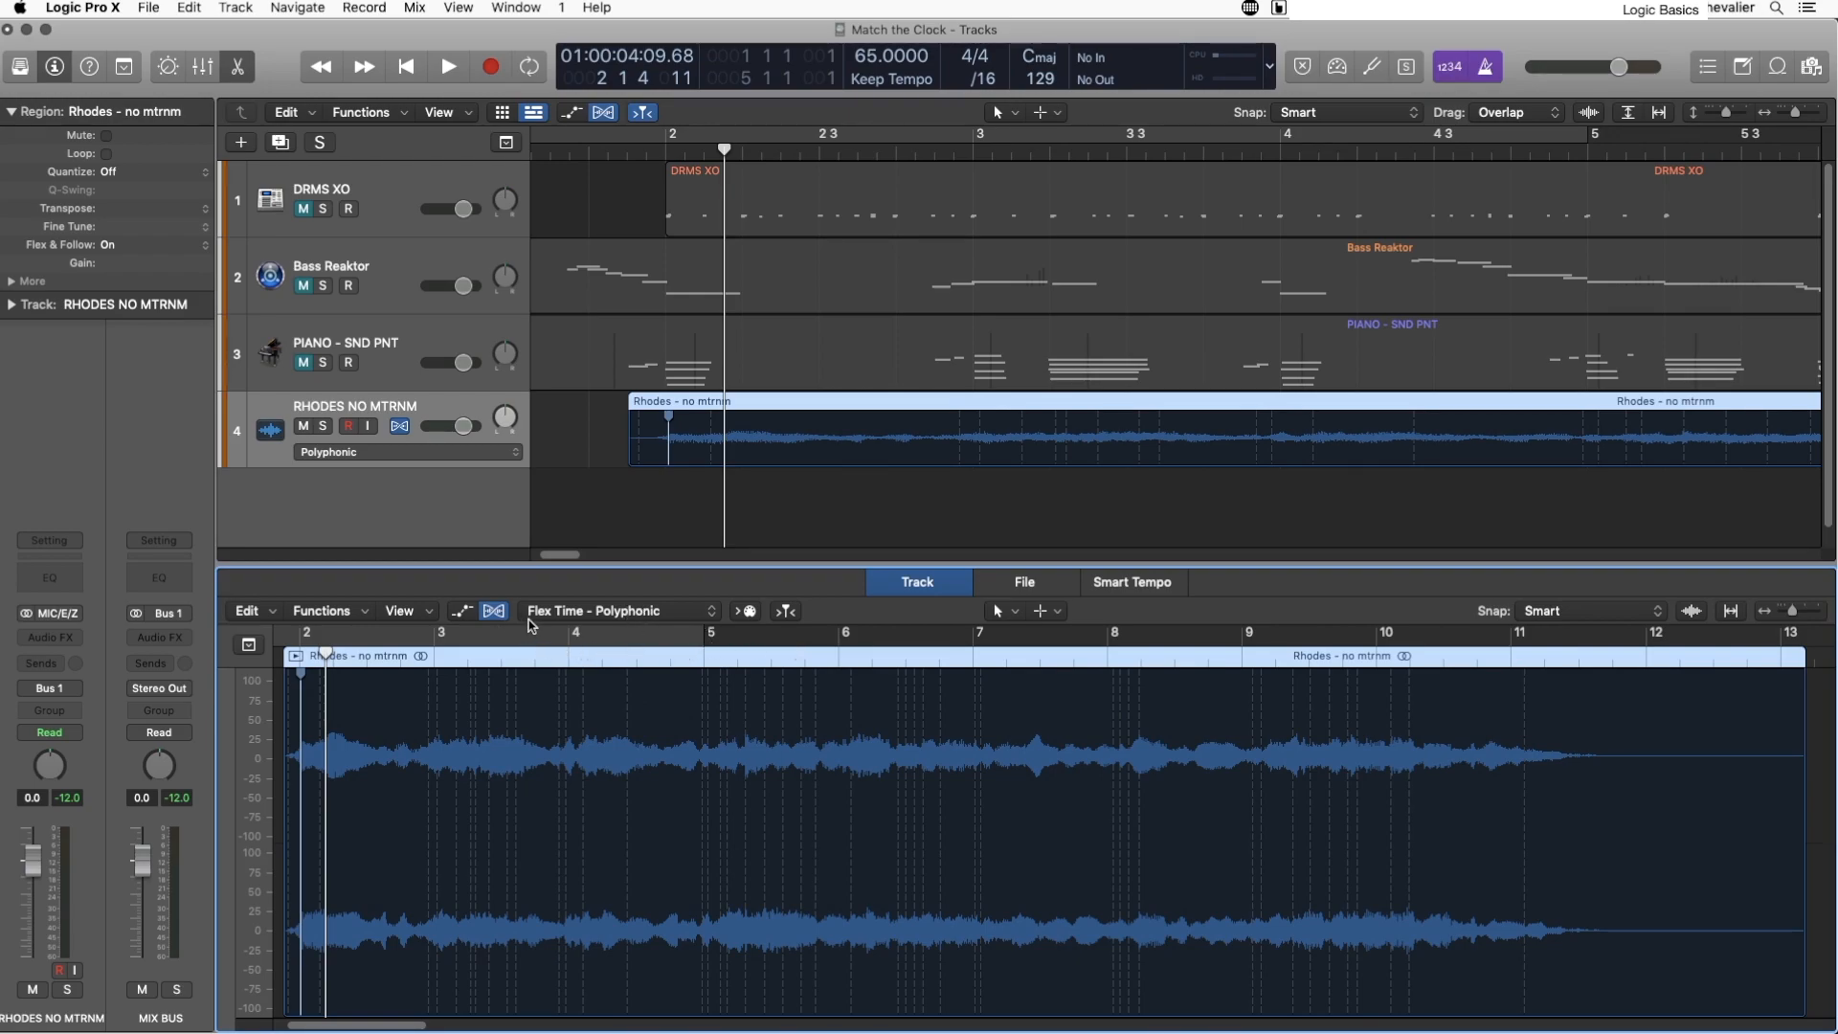
{"action": "left_click", "coordinate": [785, 611]}
{"action": "left_click", "coordinate": [461, 610]}
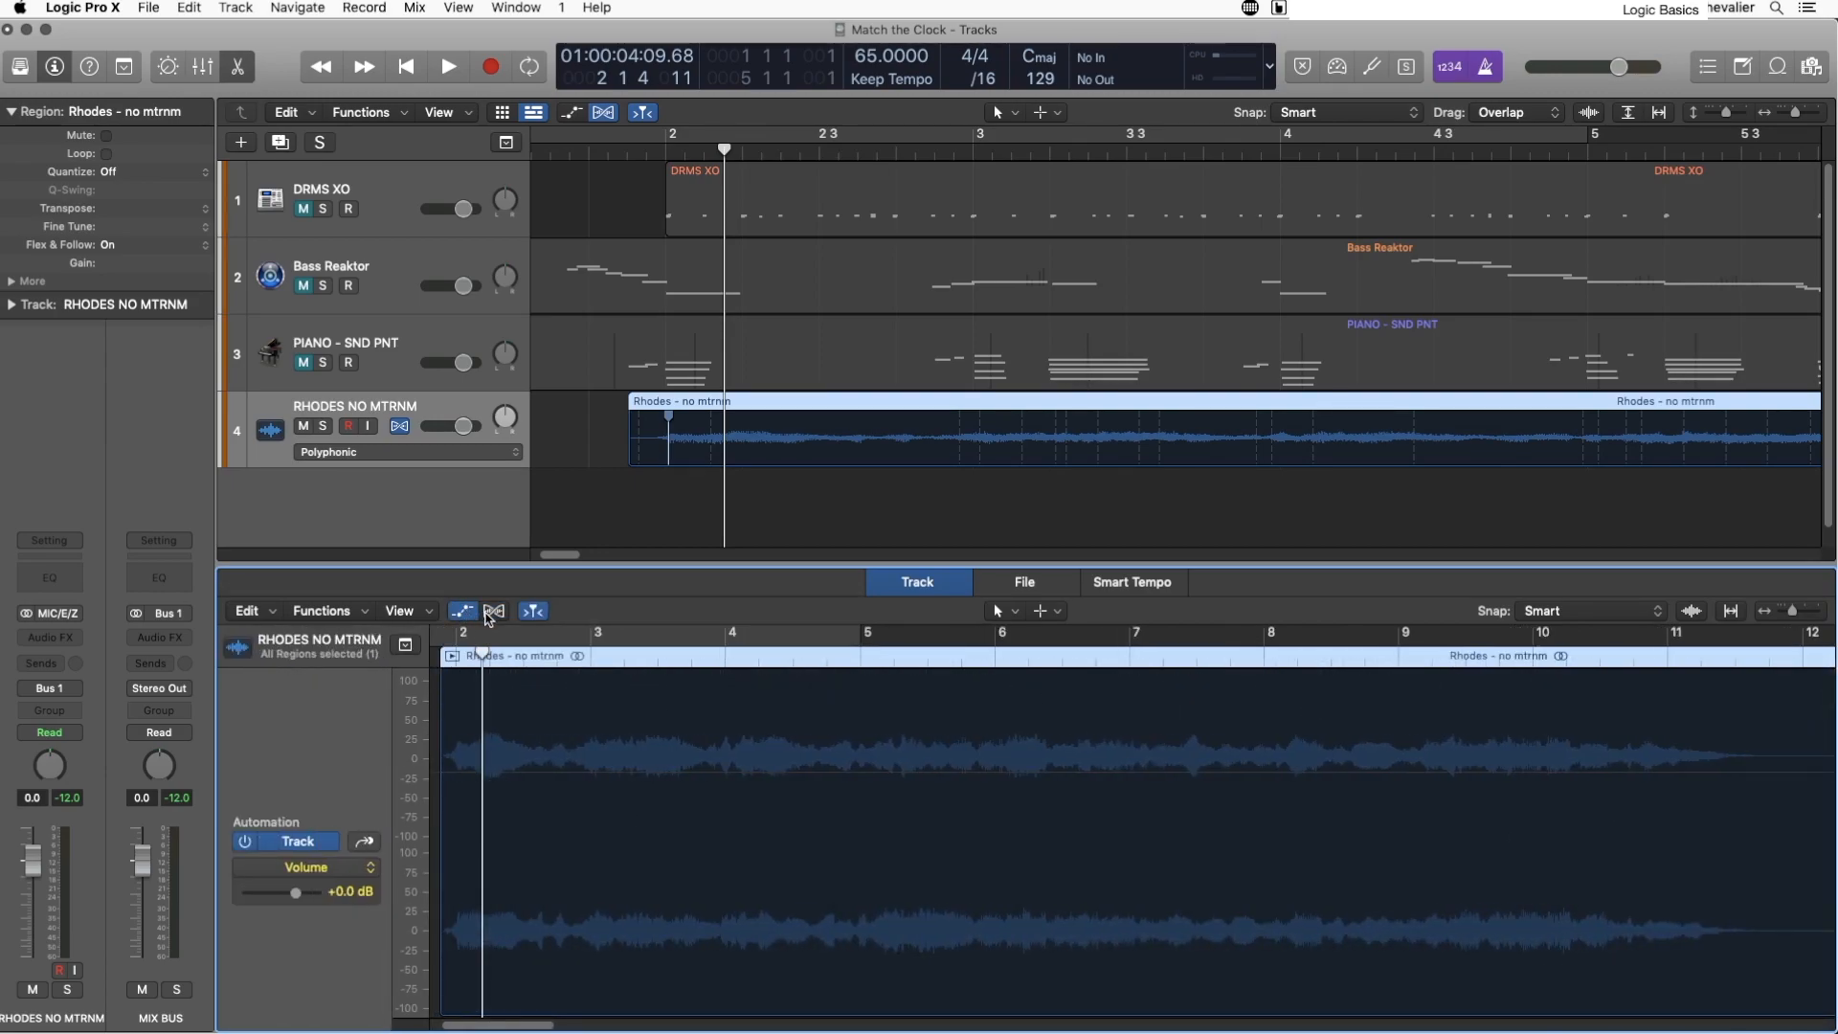
{"action": "left_click", "coordinate": [490, 610]}
{"action": "left_click", "coordinate": [715, 610]}
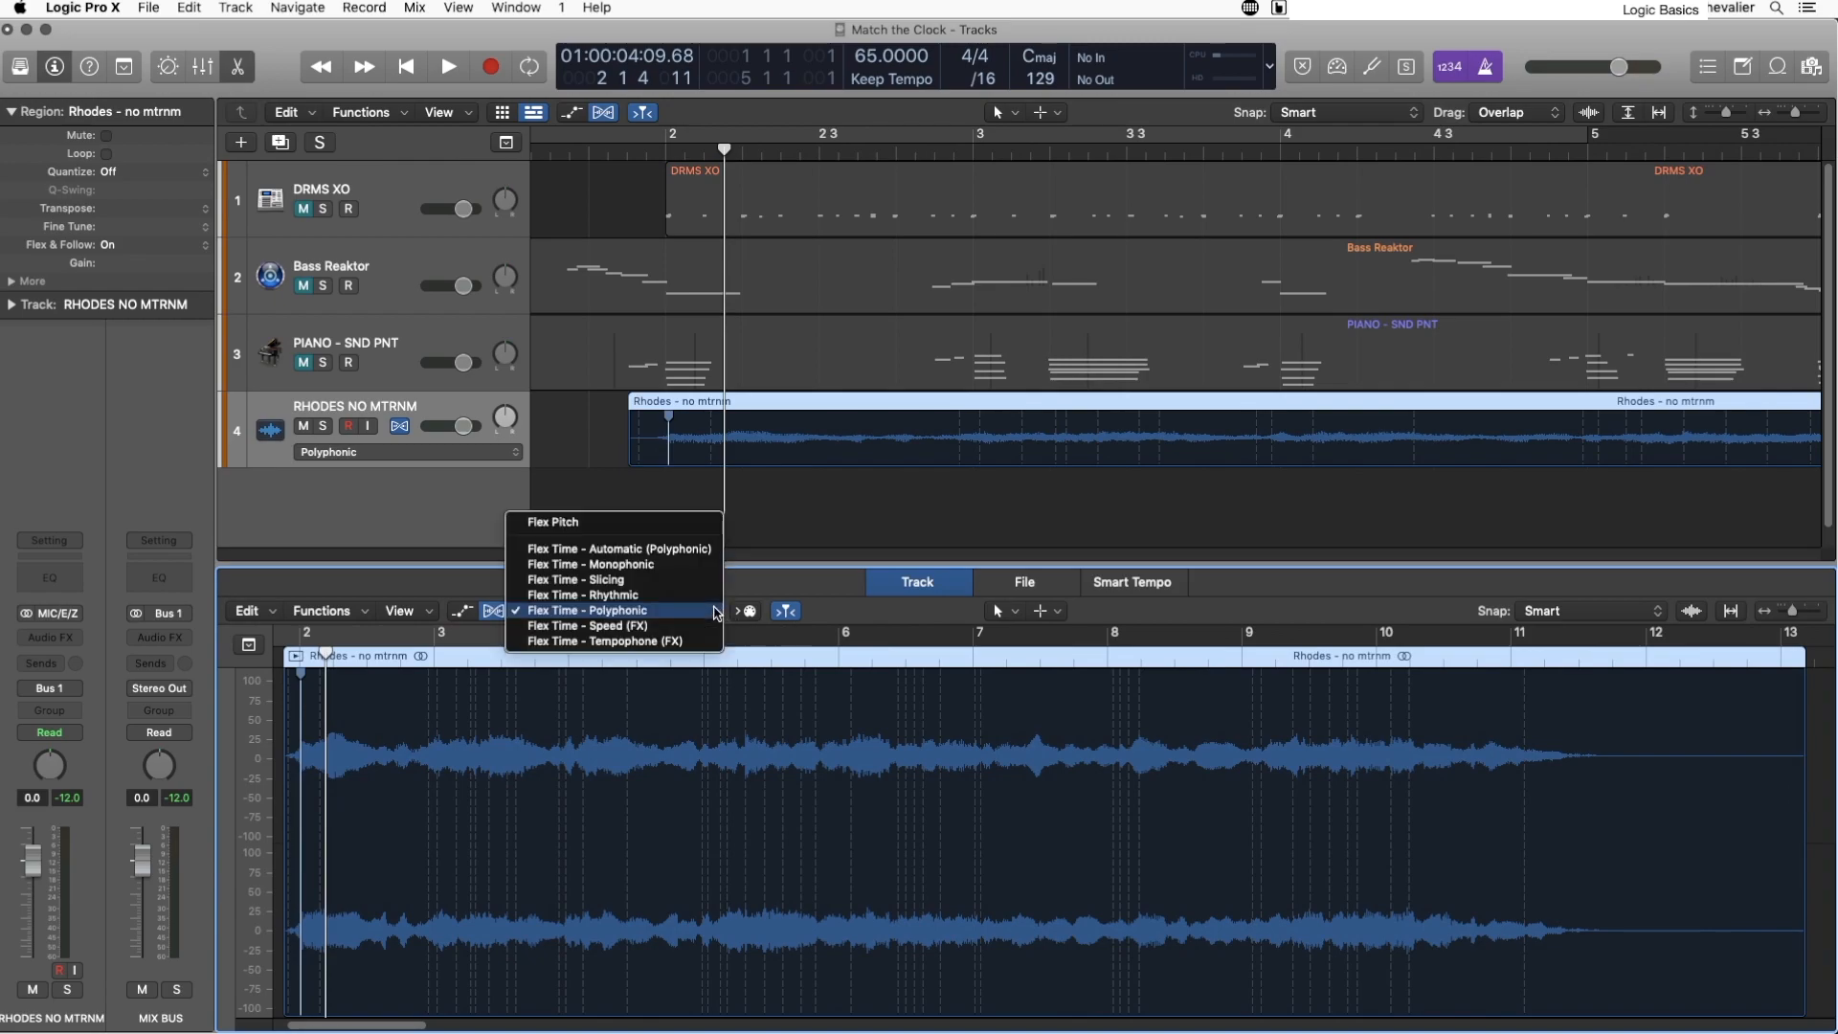
{"action": "left_click", "coordinate": [833, 629]}
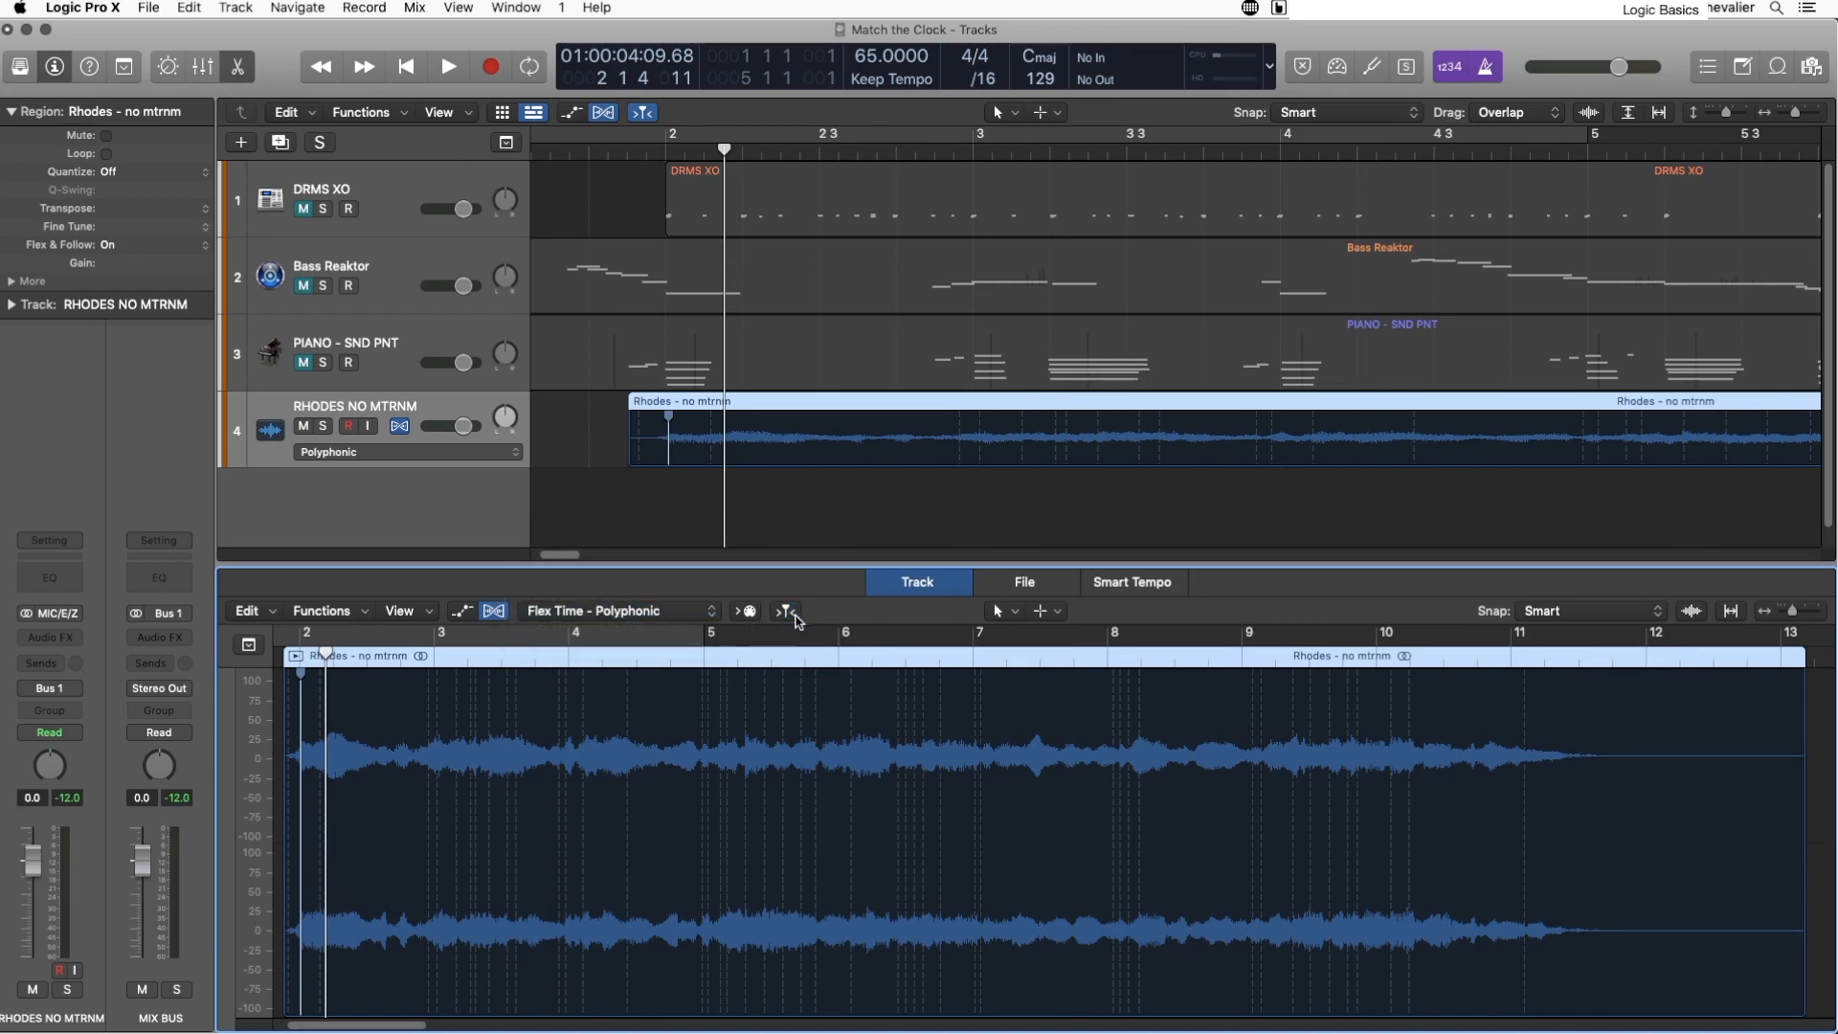
Step: Open the Rhodes recording in the audio file editor and turn on transient editing mode
{"action": "left_click", "coordinate": [1034, 584]}
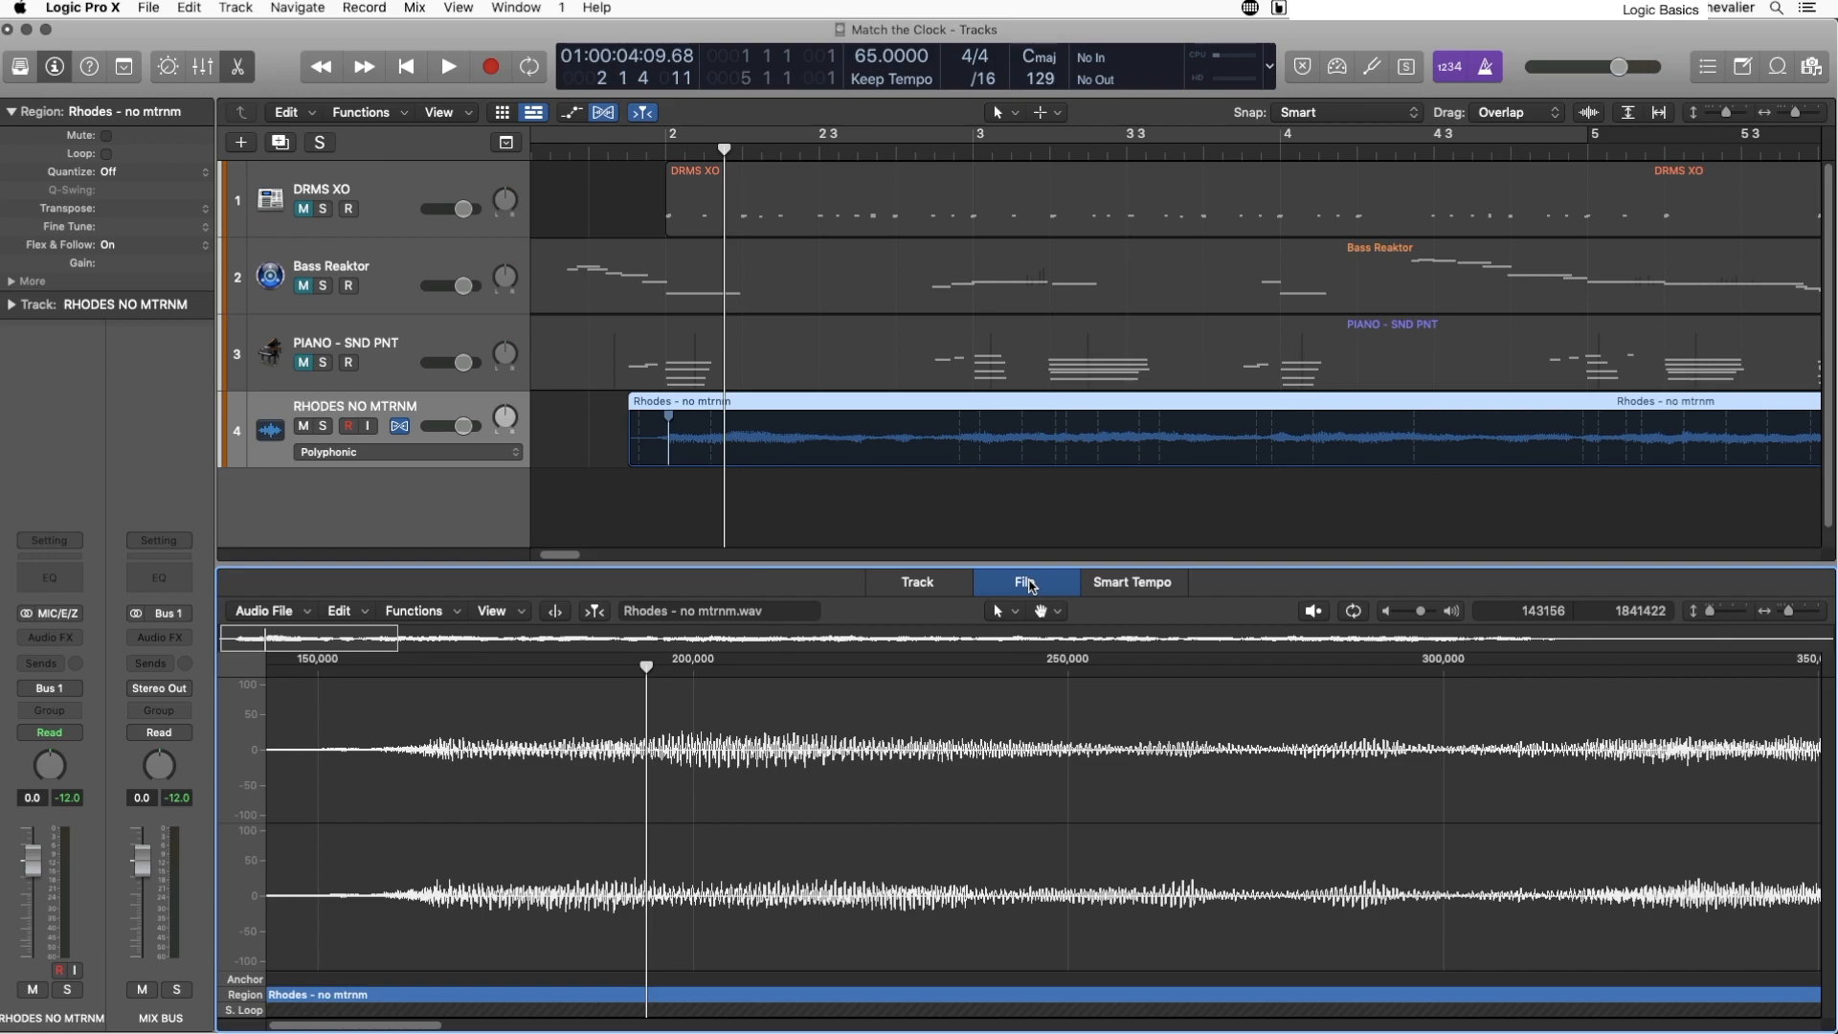
{"action": "left_click", "coordinate": [594, 611]}
{"action": "left_click", "coordinate": [557, 611]}
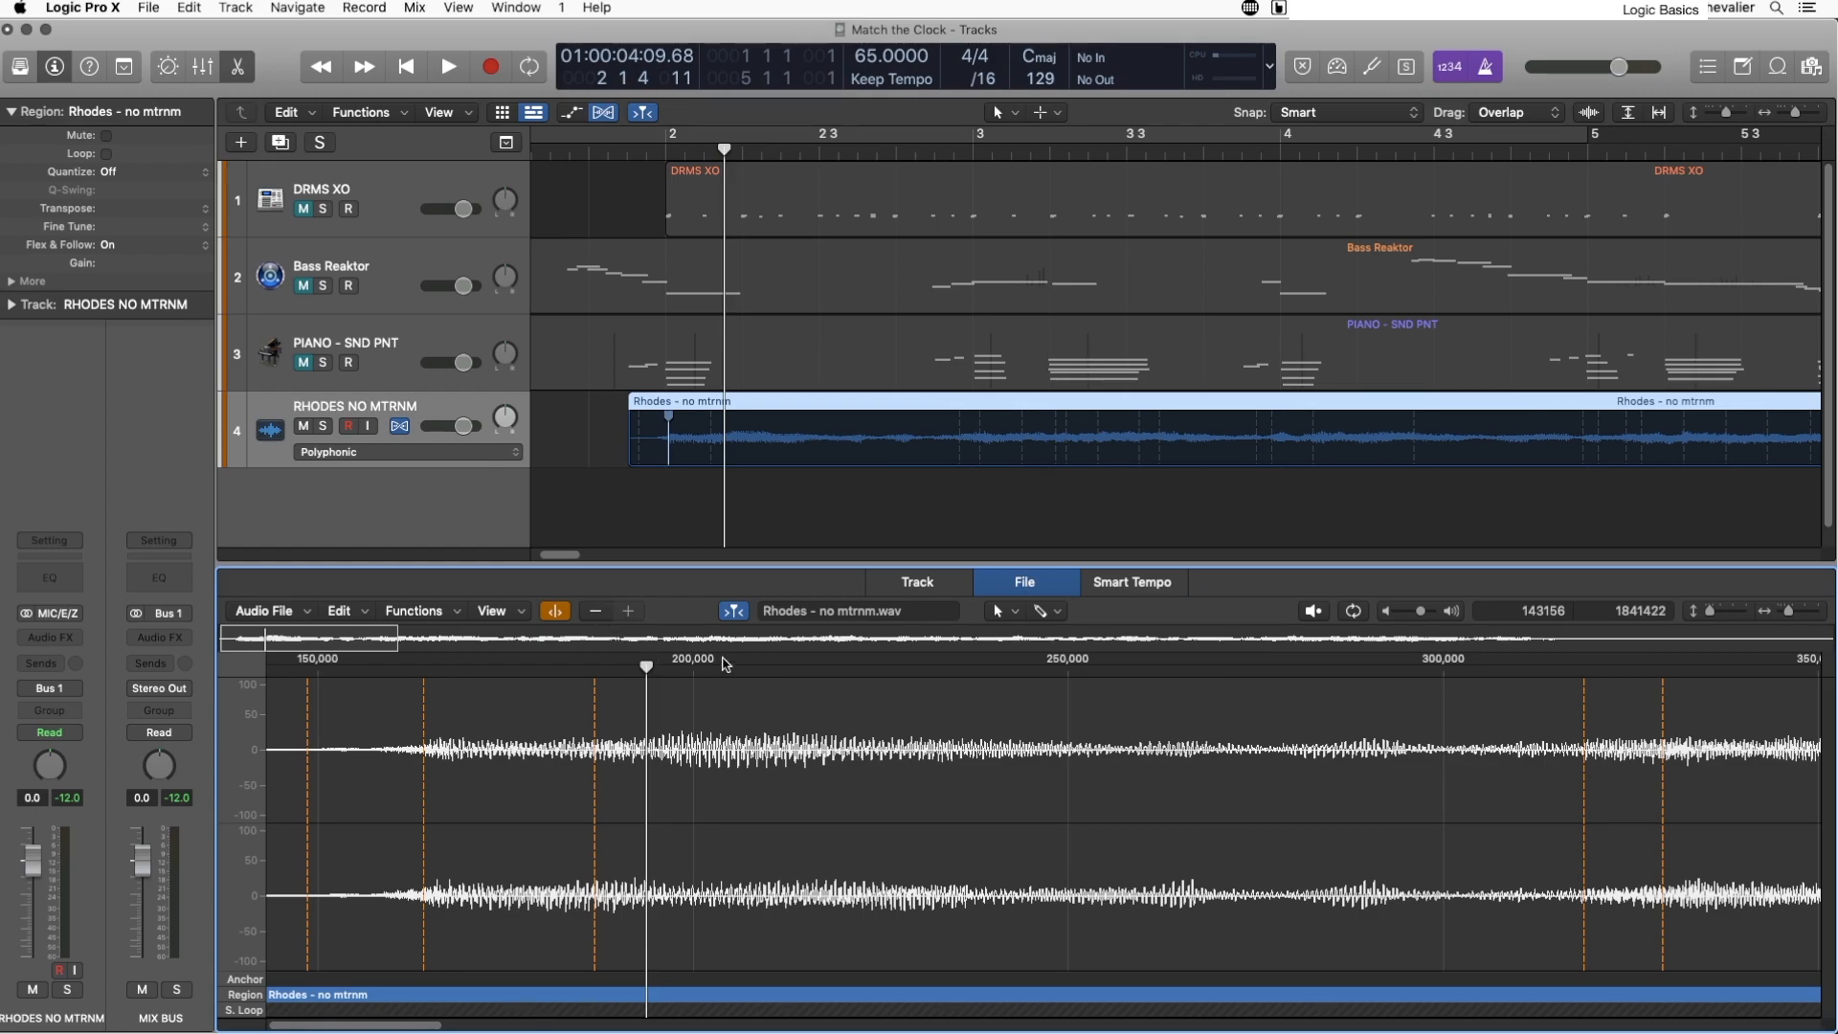
Step: Reduce the number of detected transients in the Rhodes file until only the strongest ones remain, and close the editor
{"action": "left_click_drag", "start_coordinate": [1785, 615], "coordinate": [1782, 613]}
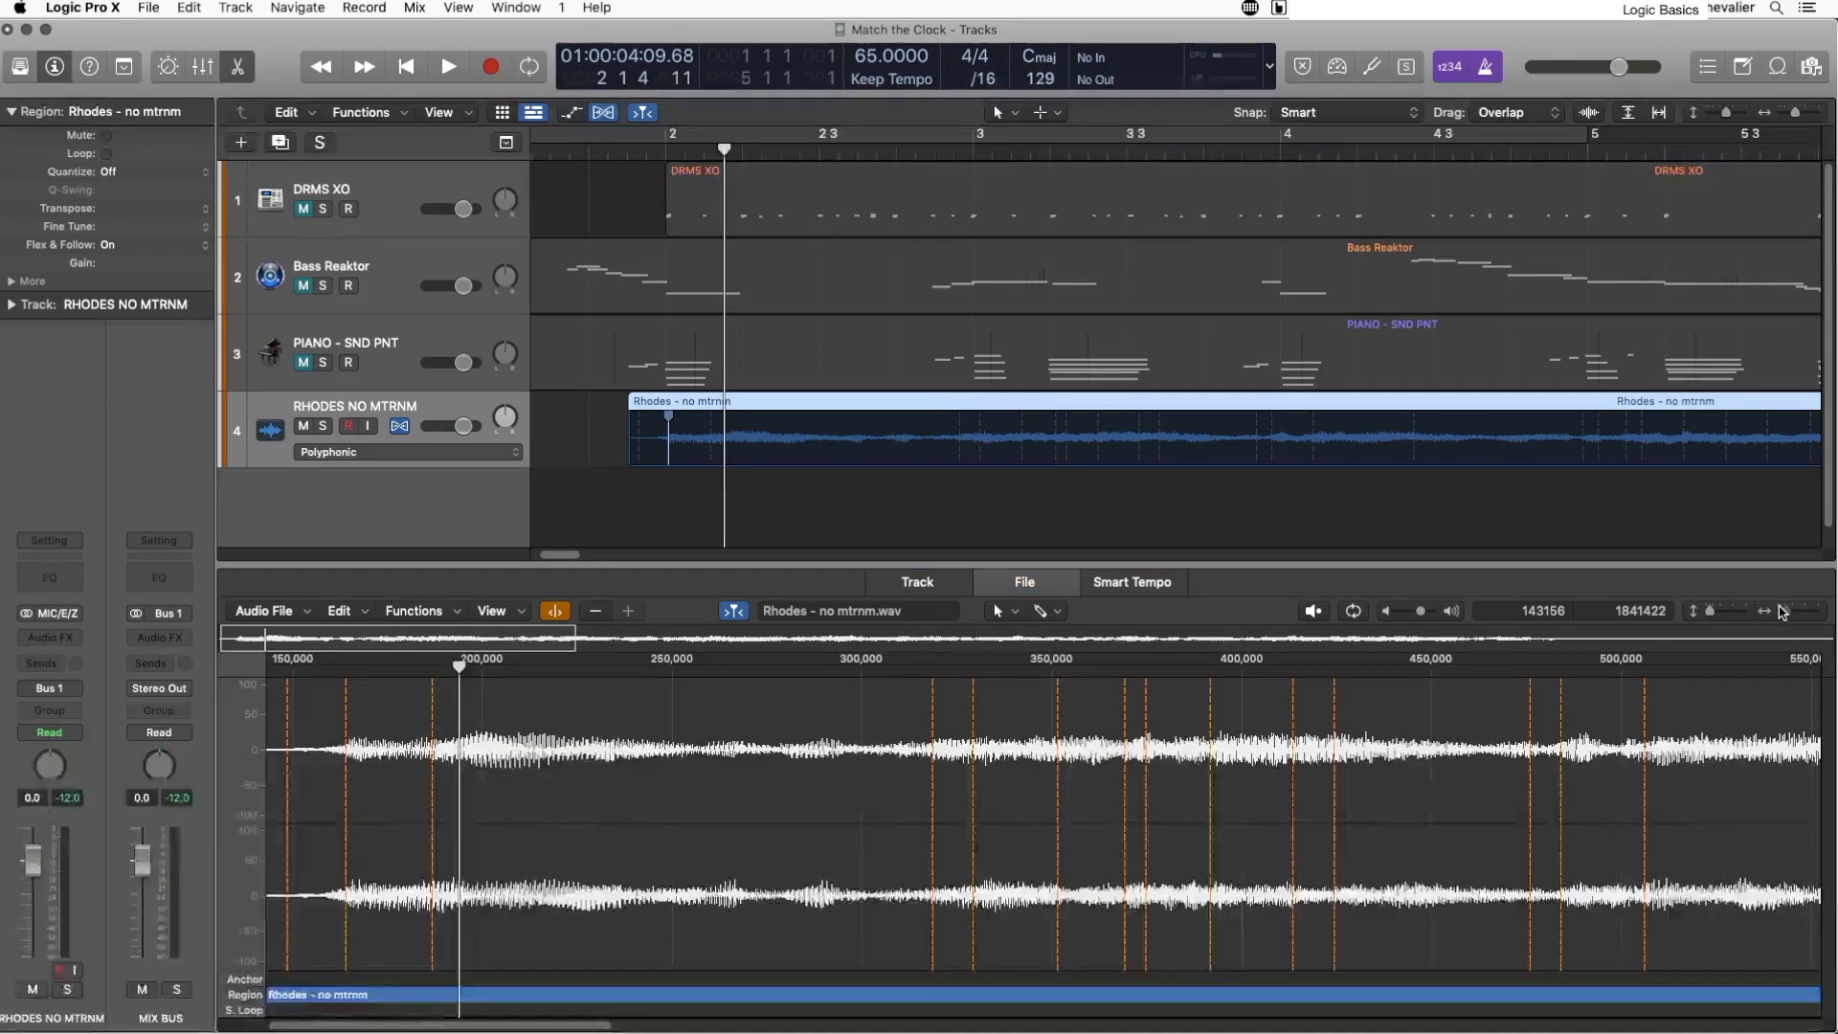
{"action": "left_click", "coordinate": [593, 613]}
{"action": "left_click", "coordinate": [595, 612]}
{"action": "left_click", "coordinate": [594, 613]}
{"action": "left_click", "coordinate": [594, 613]}
{"action": "left_click", "coordinate": [595, 612]}
{"action": "left_click", "coordinate": [594, 614]}
{"action": "left_click", "coordinate": [594, 614]}
{"action": "left_click", "coordinate": [595, 613]}
{"action": "left_click", "coordinate": [594, 614]}
{"action": "left_click", "coordinate": [595, 614]}
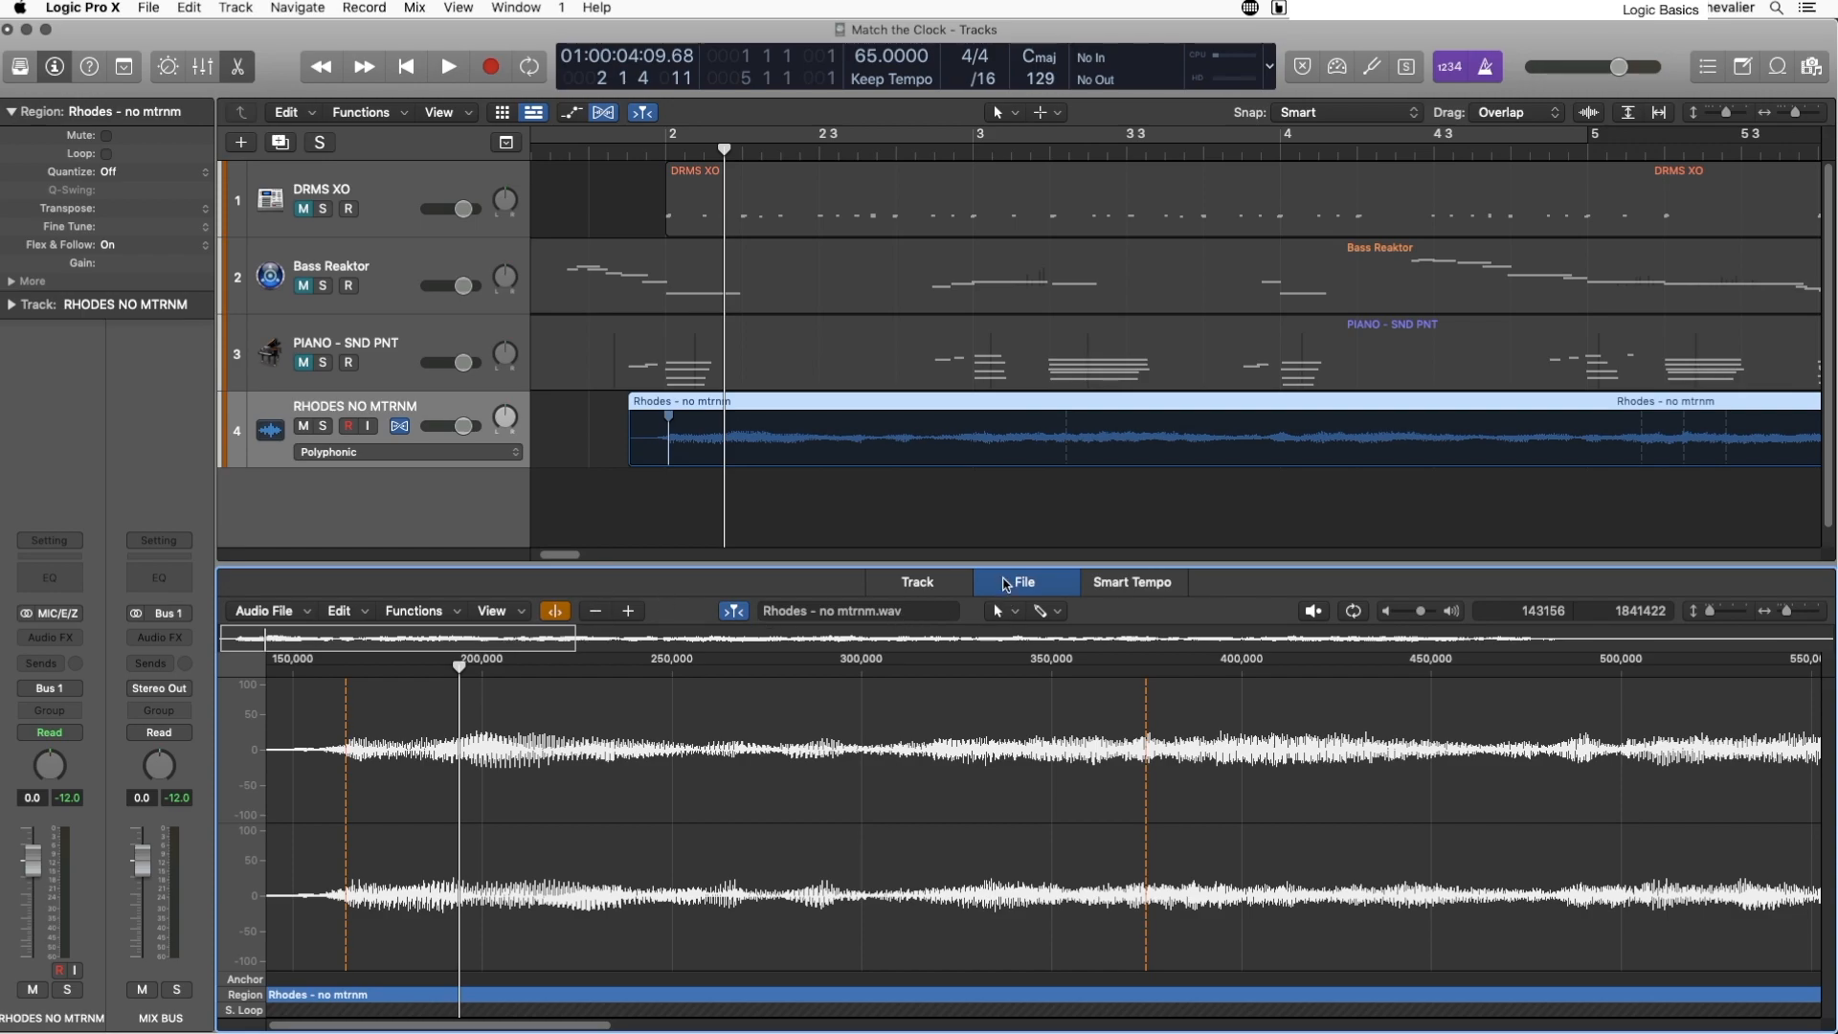
{"action": "left_click", "coordinate": [631, 613]}
{"action": "left_click", "coordinate": [633, 614]}
{"action": "left_click", "coordinate": [592, 614]}
{"action": "left_click", "coordinate": [593, 614]}
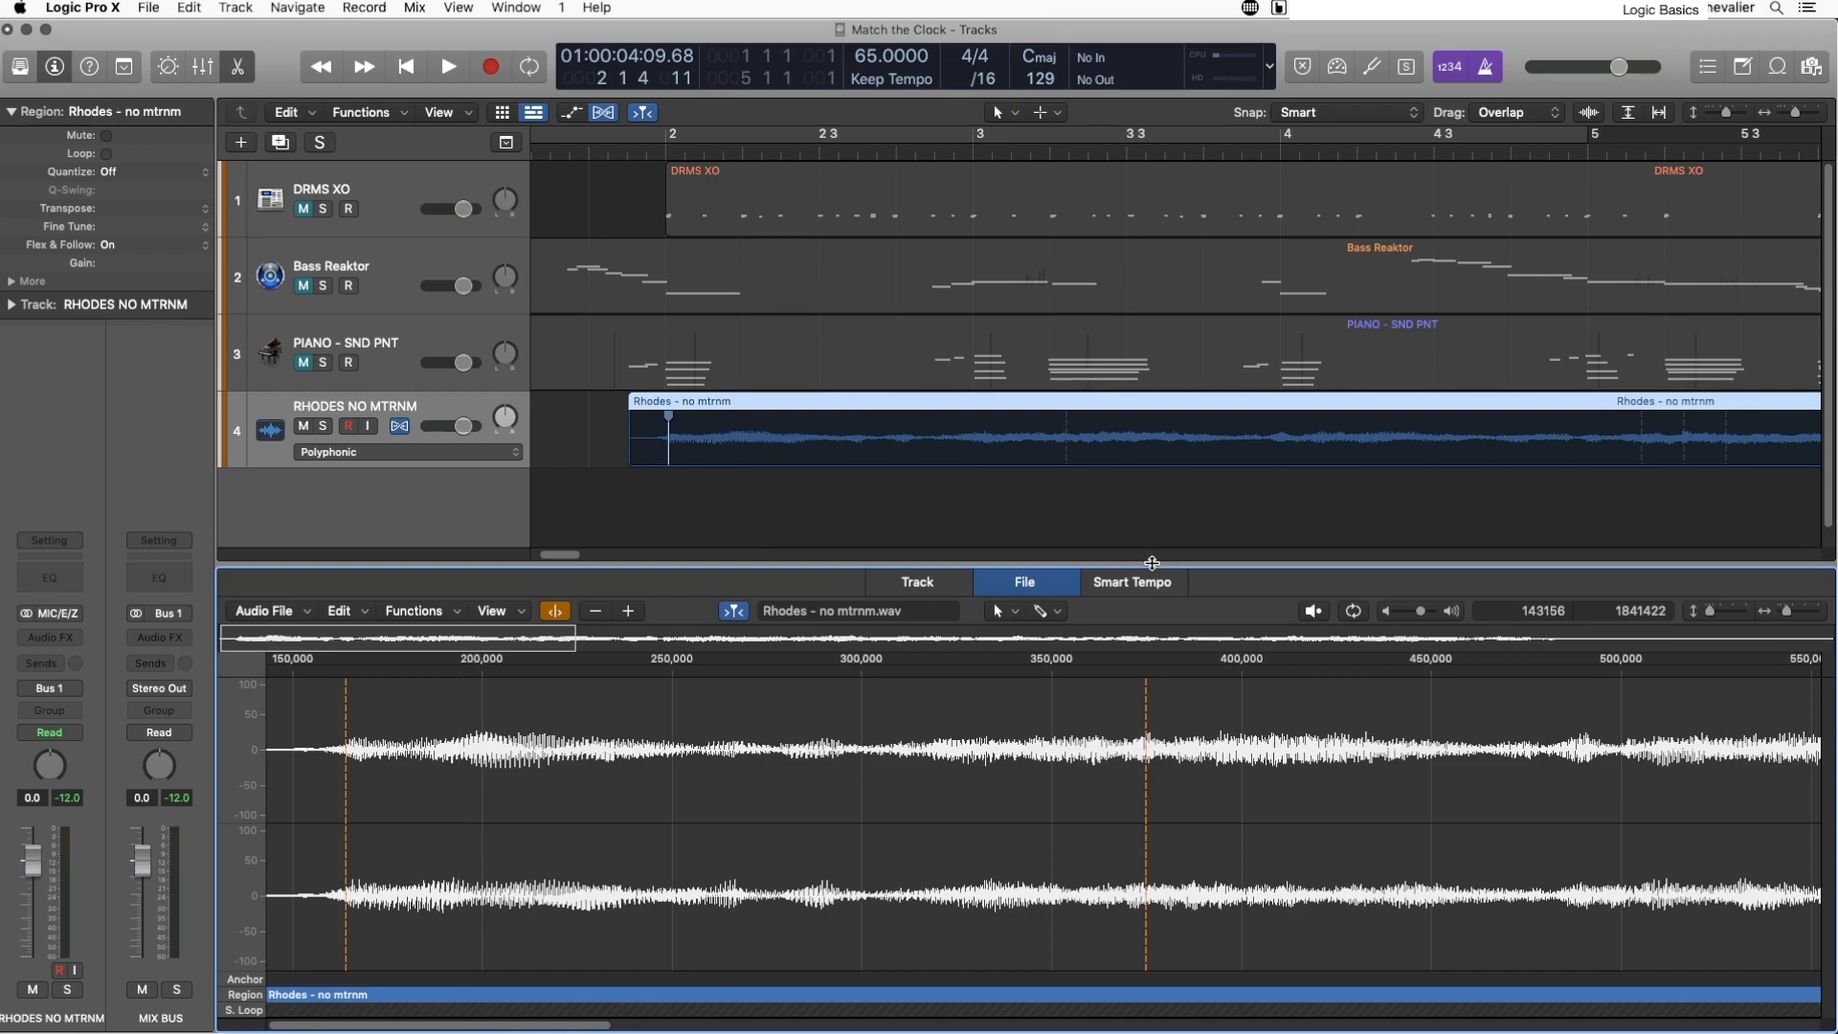
{"action": "key", "text": "e"}
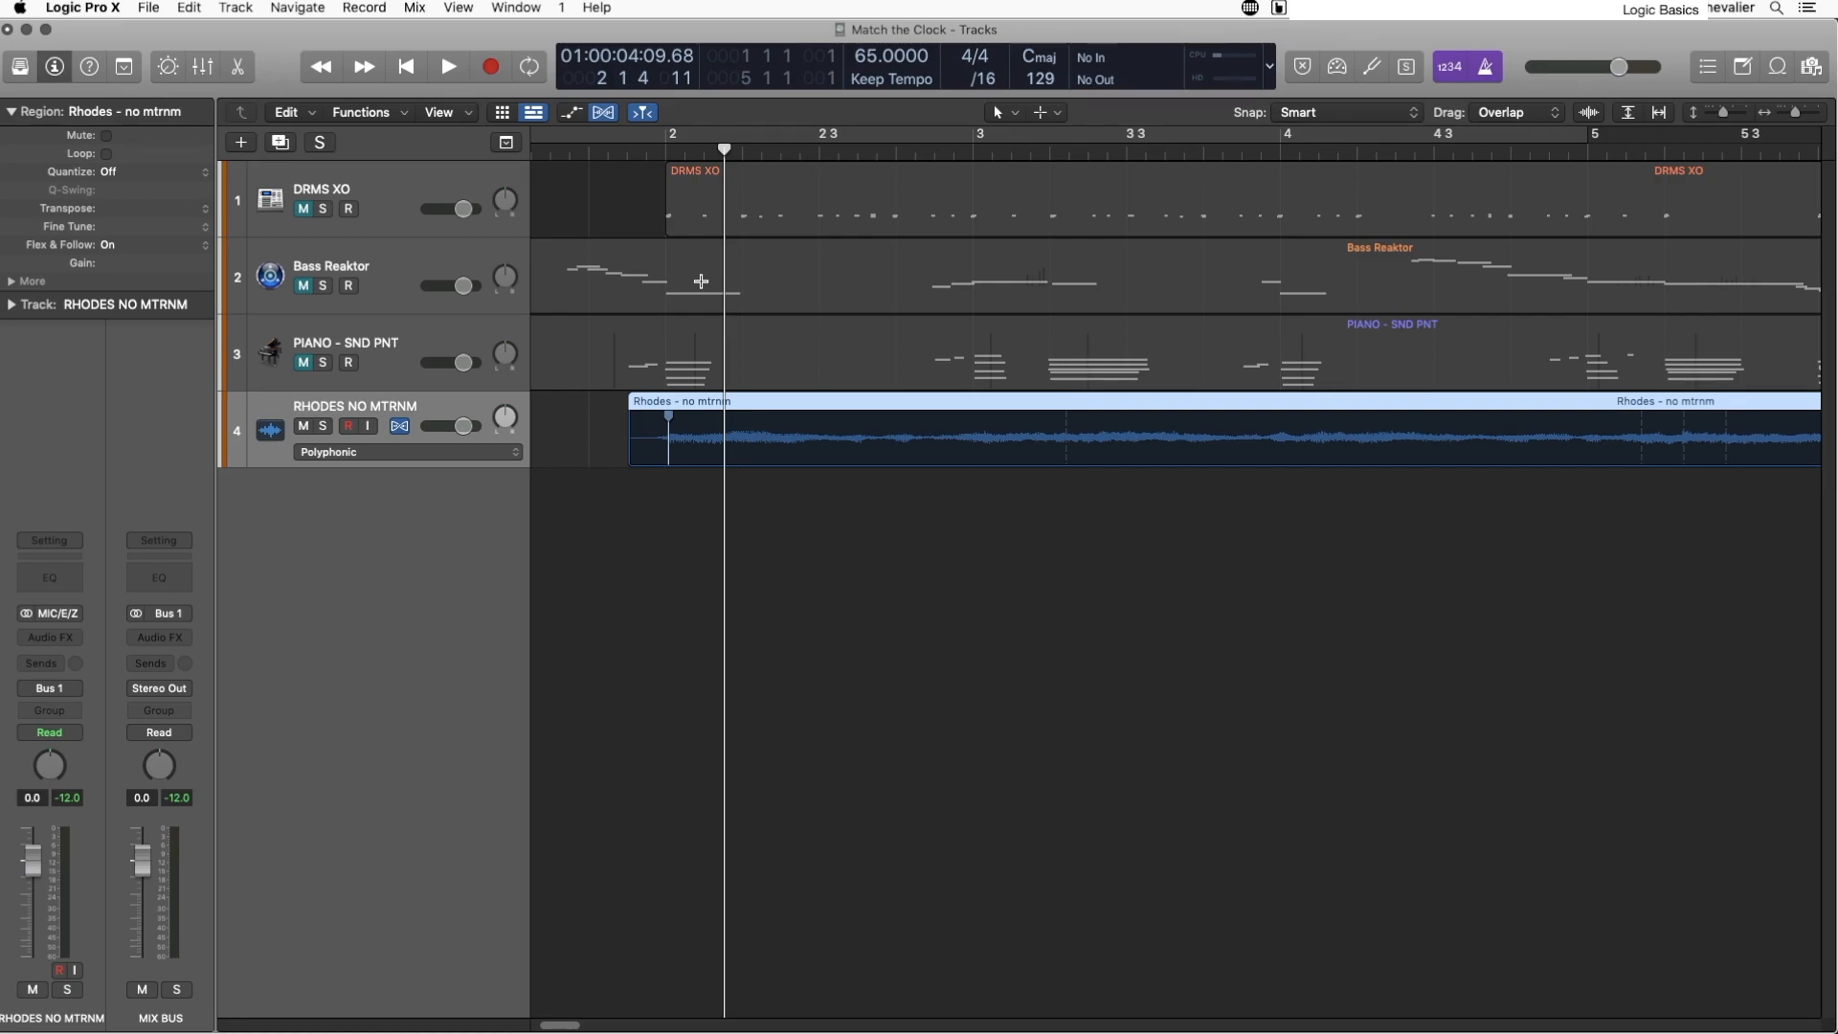
Step: Play the Rhodes track from bar 2 past bar 3 to check the next chord against the click
{"action": "left_click", "coordinate": [673, 134]}
{"action": "key", "text": "space"}
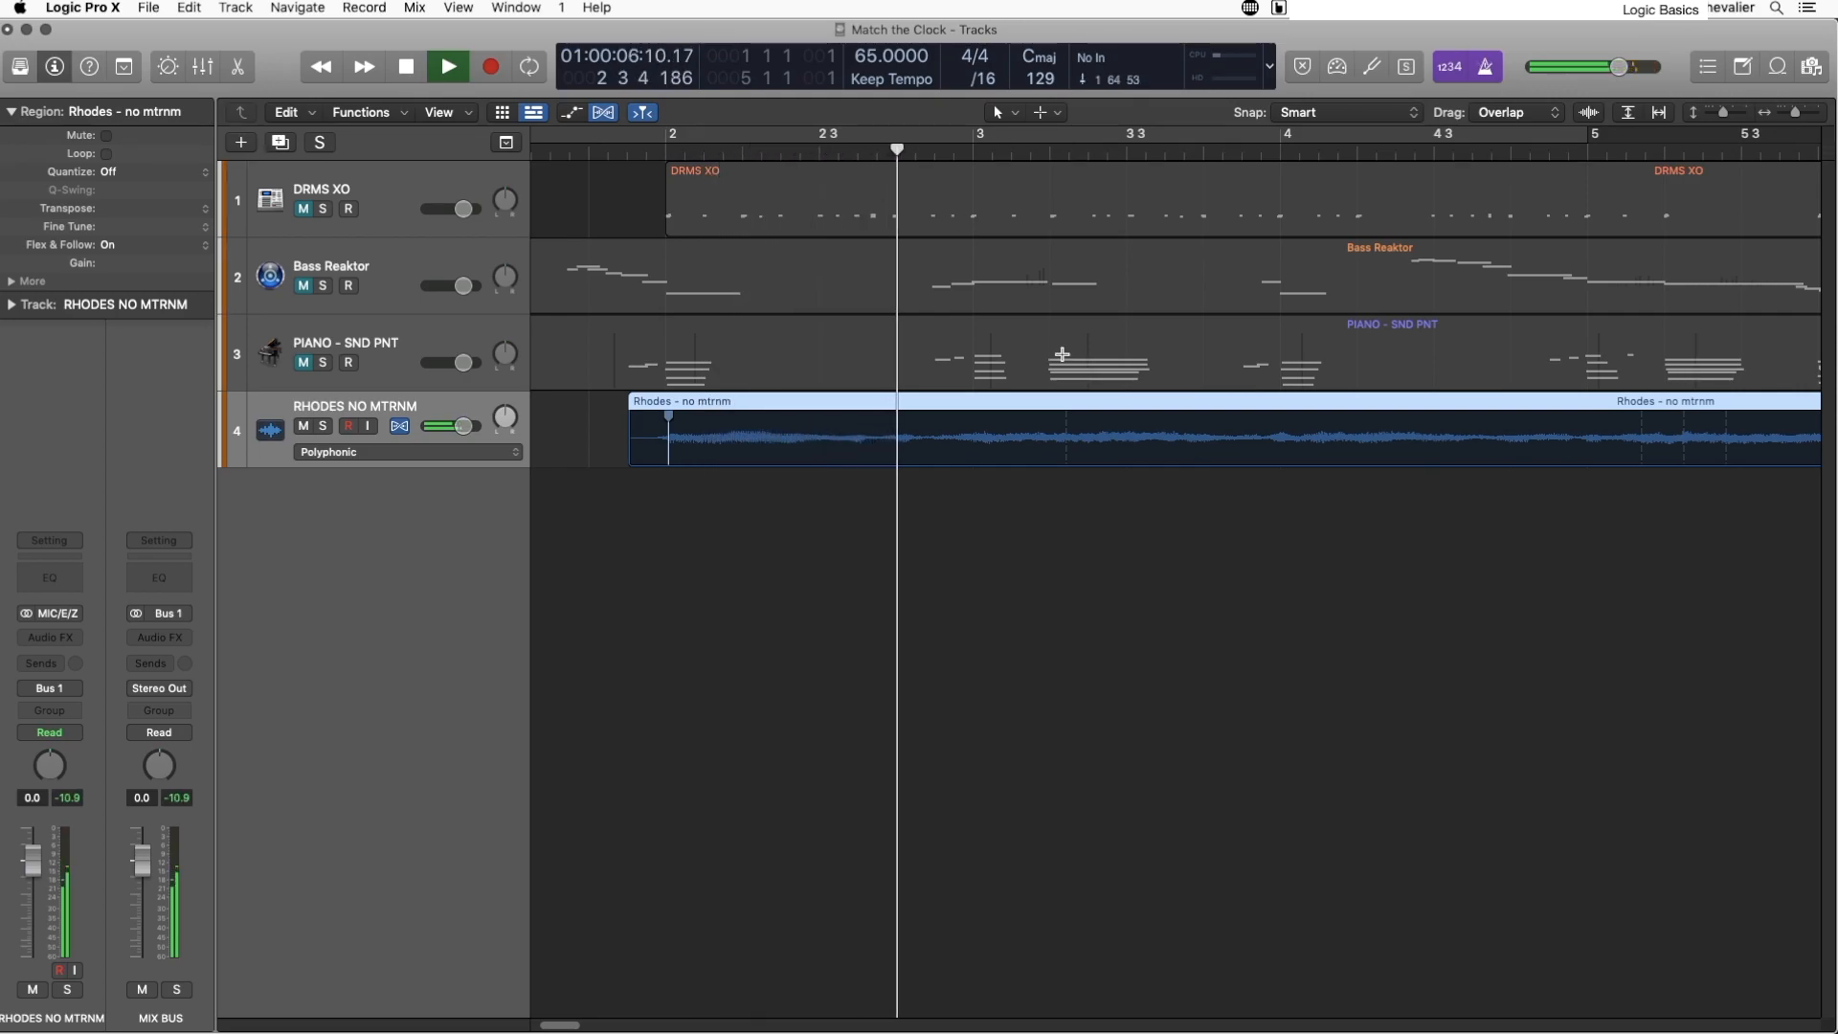
{"action": "key", "text": "space"}
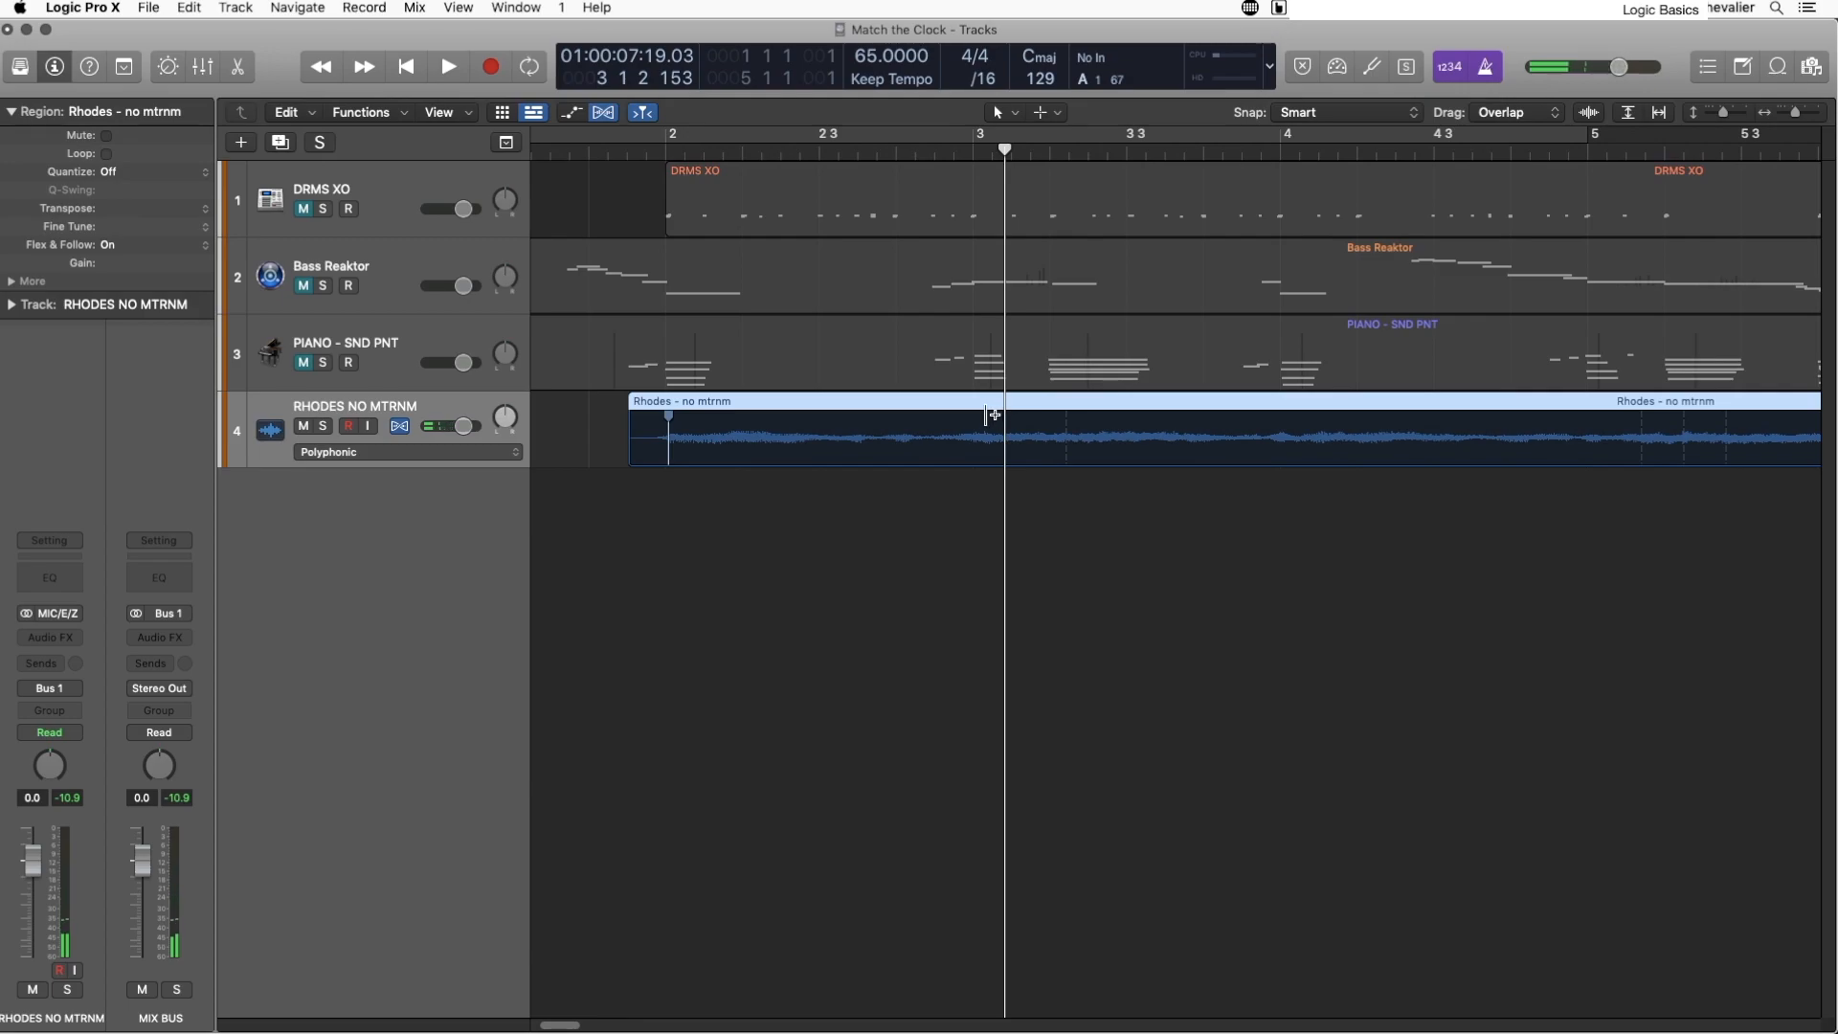
Step: Audition the Rhodes chord just after bar 3, add a flex marker at its onset and pull it earlier onto the bar 3 downbeat
{"action": "key", "text": "super+Down"}
{"action": "key", "text": "super+Down"}
{"action": "key", "text": "super+Down"}
{"action": "key", "text": "super+Down"}
{"action": "key", "text": "super+Down"}
{"action": "key", "text": "super+Down"}
{"action": "key", "text": "super+Down"}
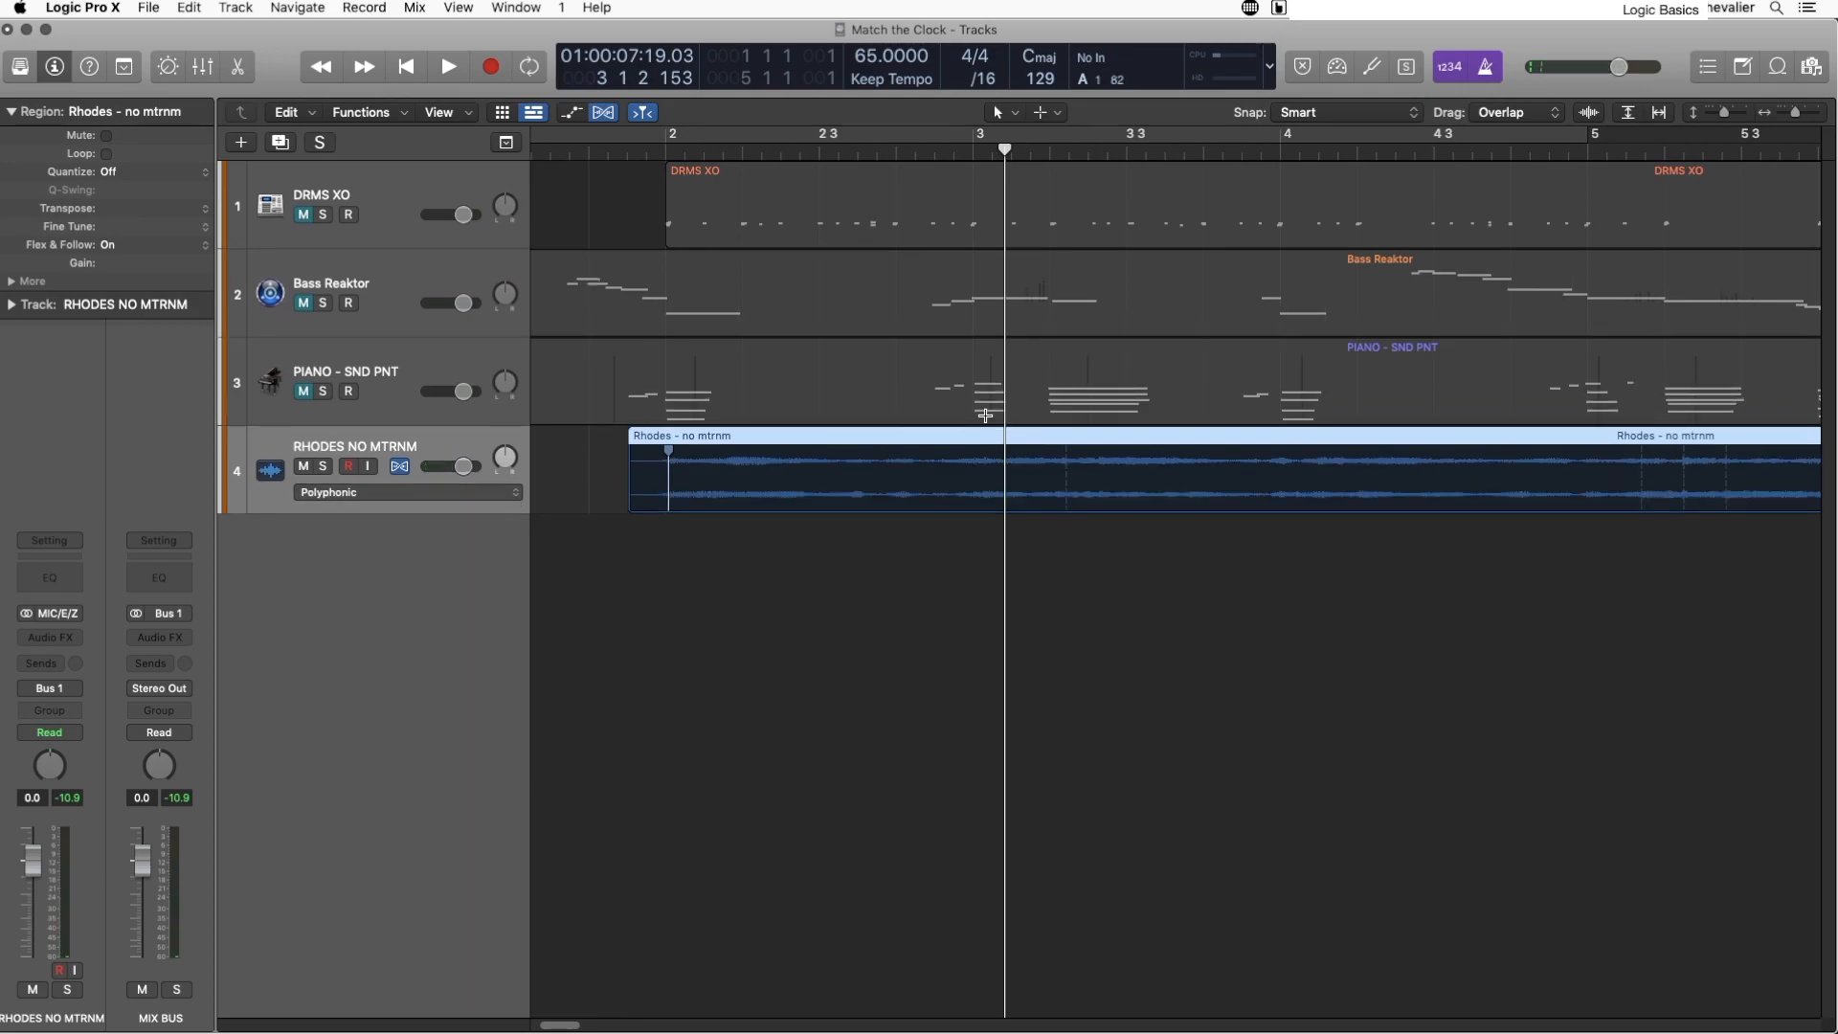
{"action": "key", "text": "super+Right"}
{"action": "key", "text": "super+Right"}
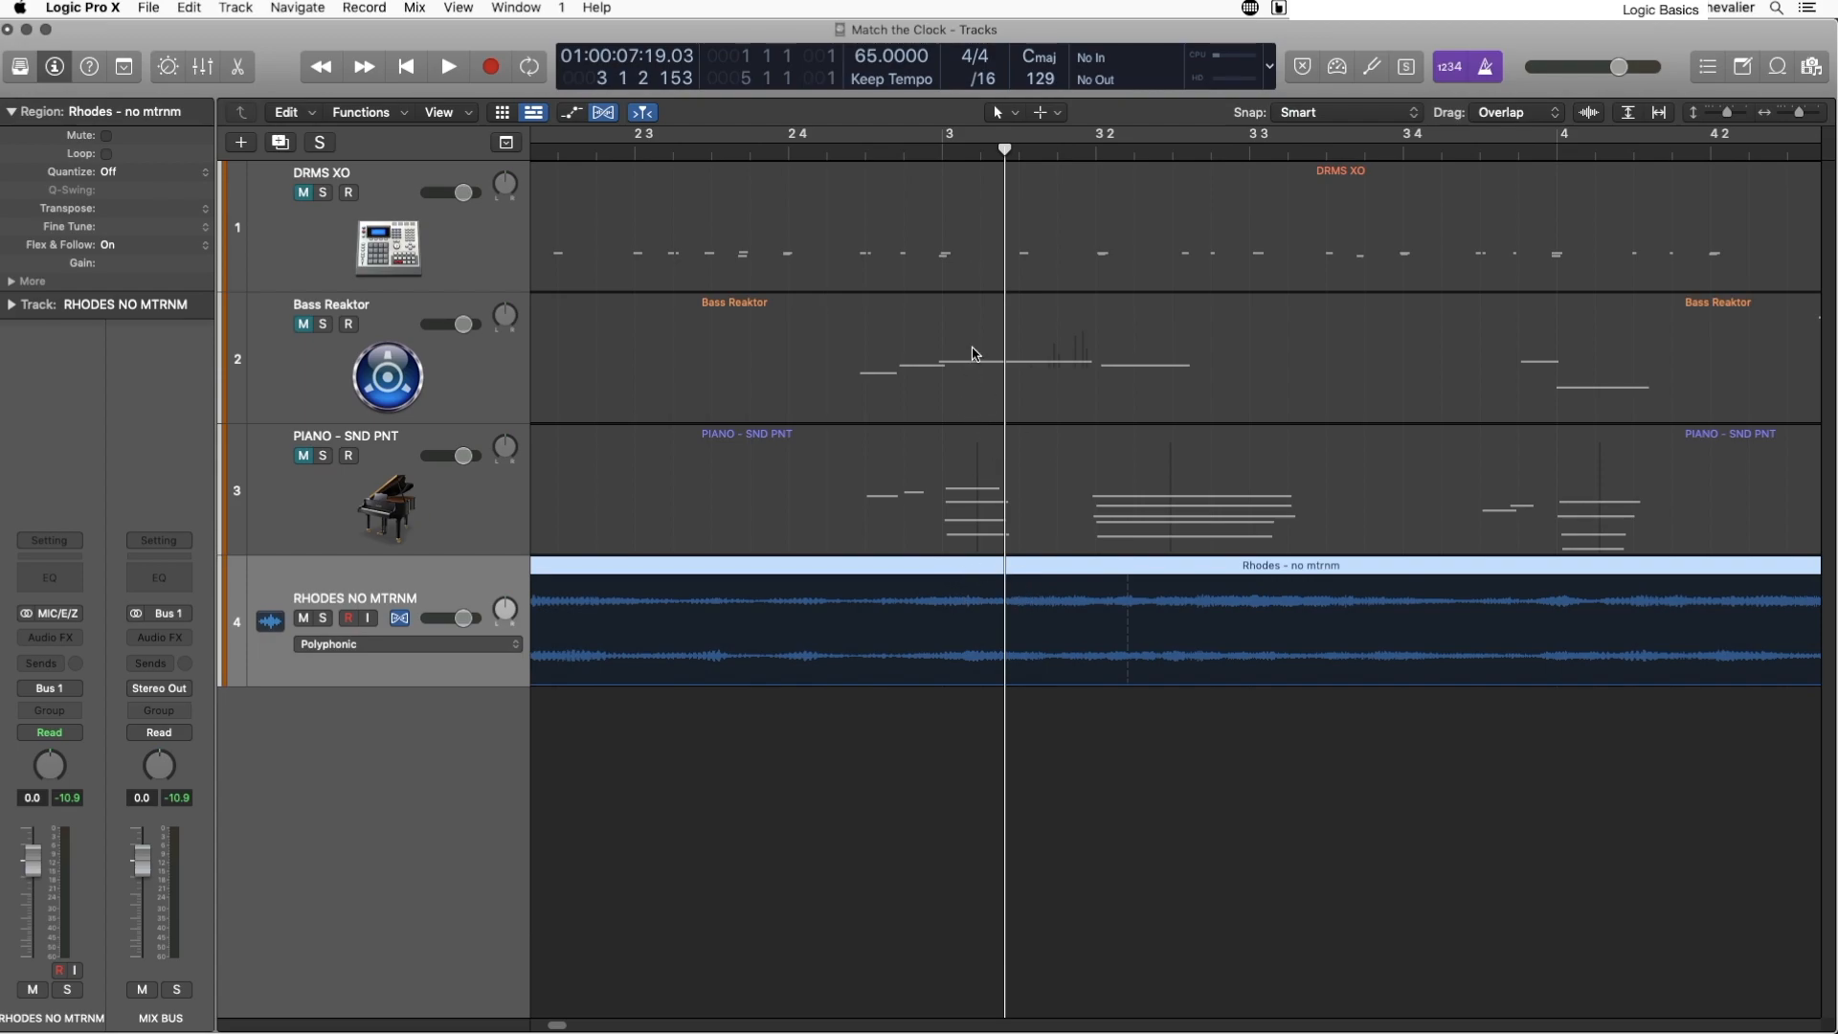
{"action": "left_click", "coordinate": [749, 141]}
{"action": "key", "text": "space"}
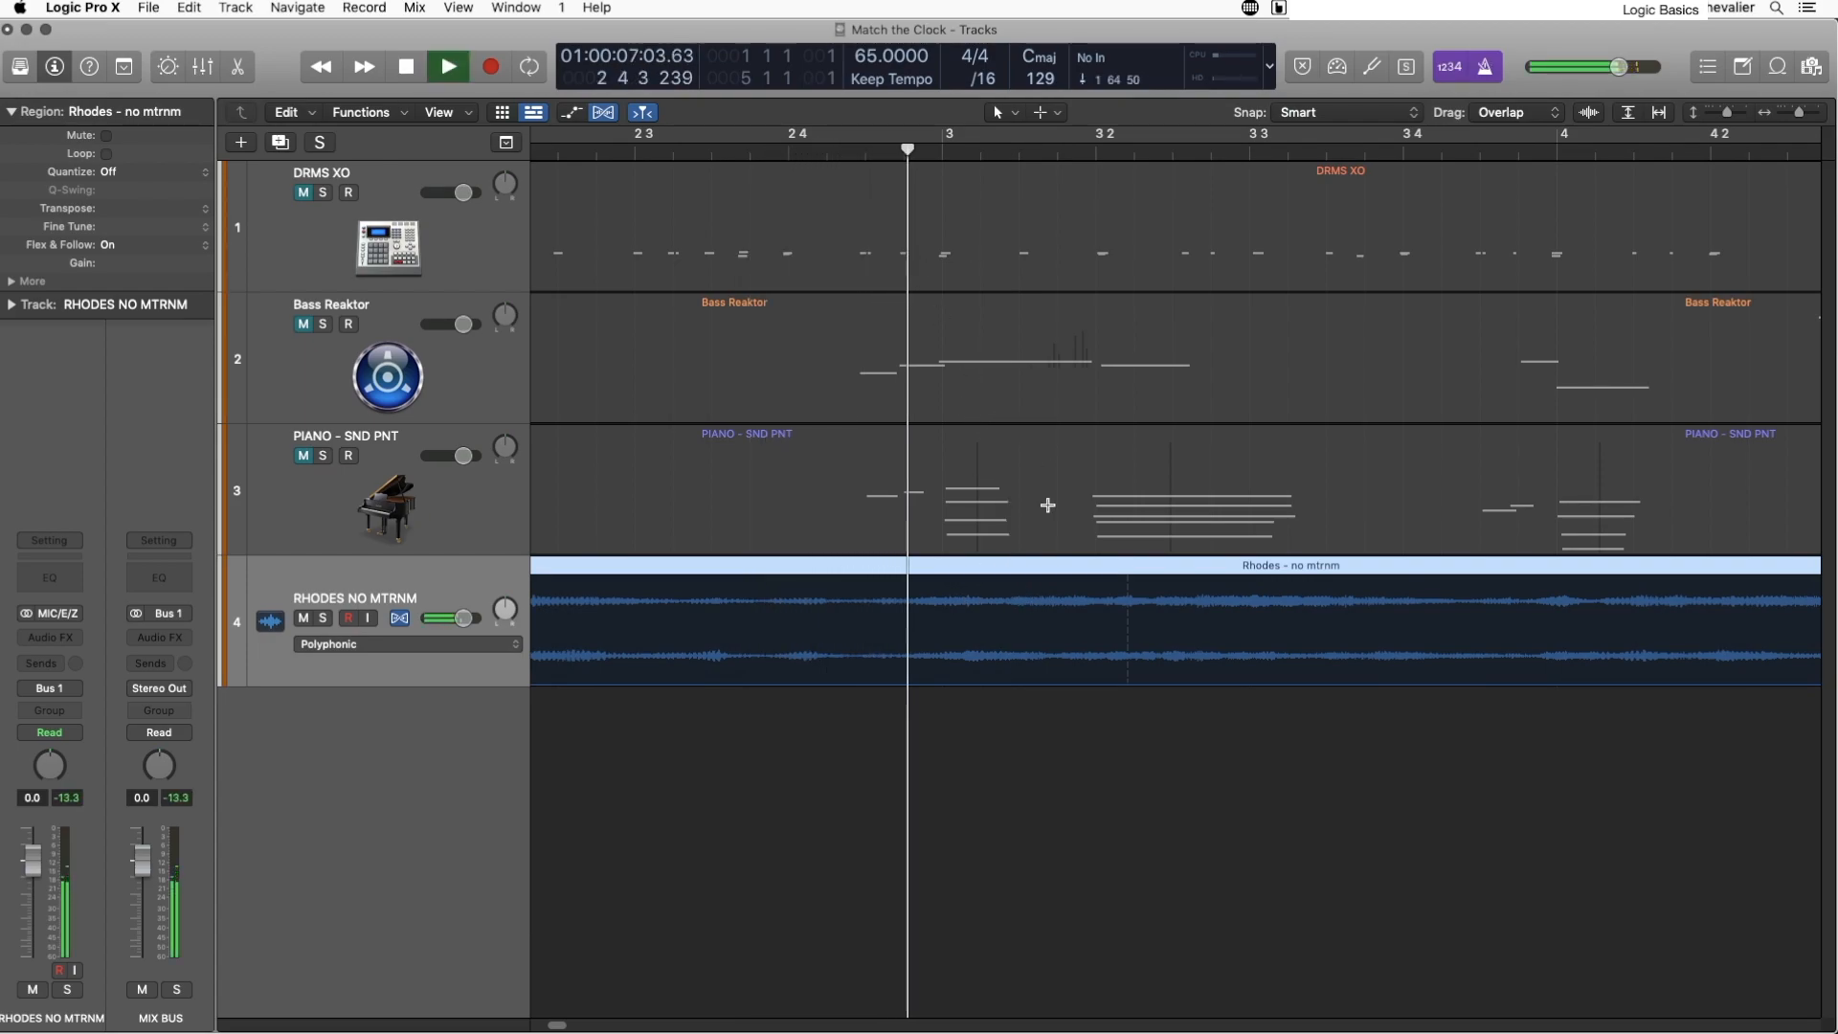
{"action": "key", "text": "space"}
{"action": "left_click_drag", "start_coordinate": [963, 599], "coordinate": [941, 599]}
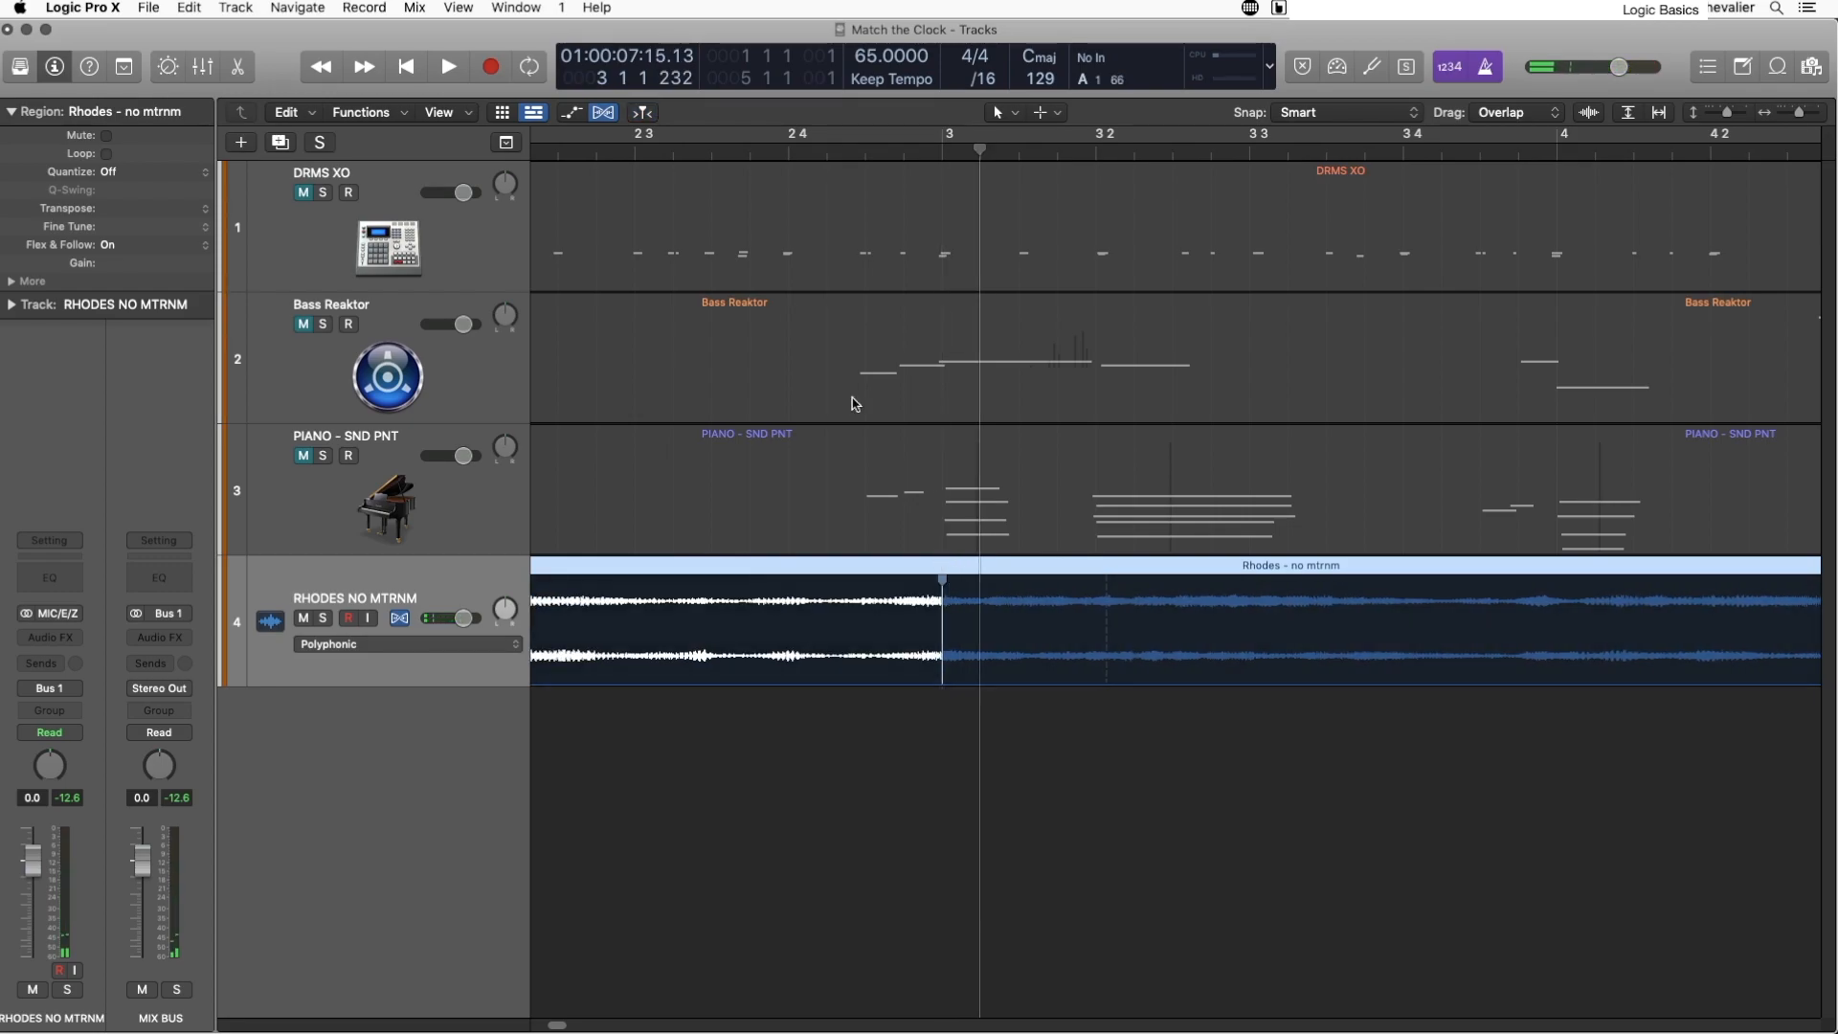
Step: Play the Rhodes track onward from bar 3 into bar 6 to check its chords against the click
{"action": "key", "text": "space"}
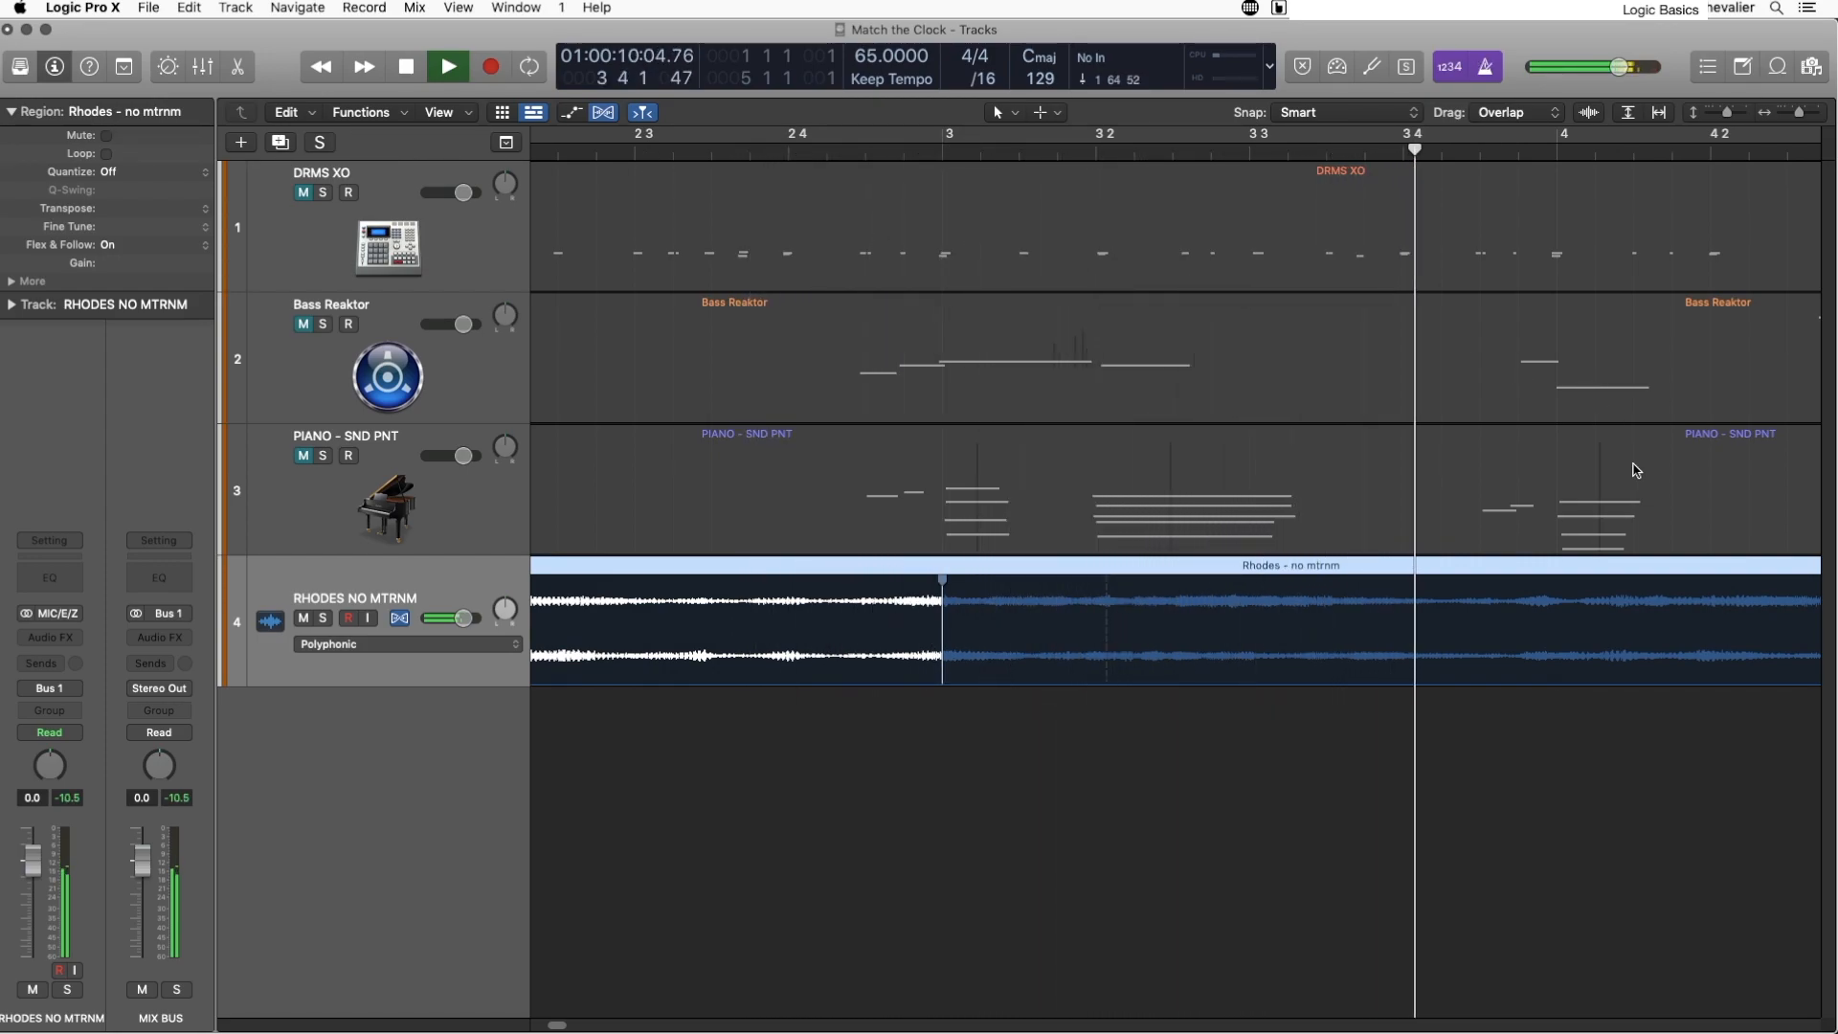
{"action": "key", "text": "space"}
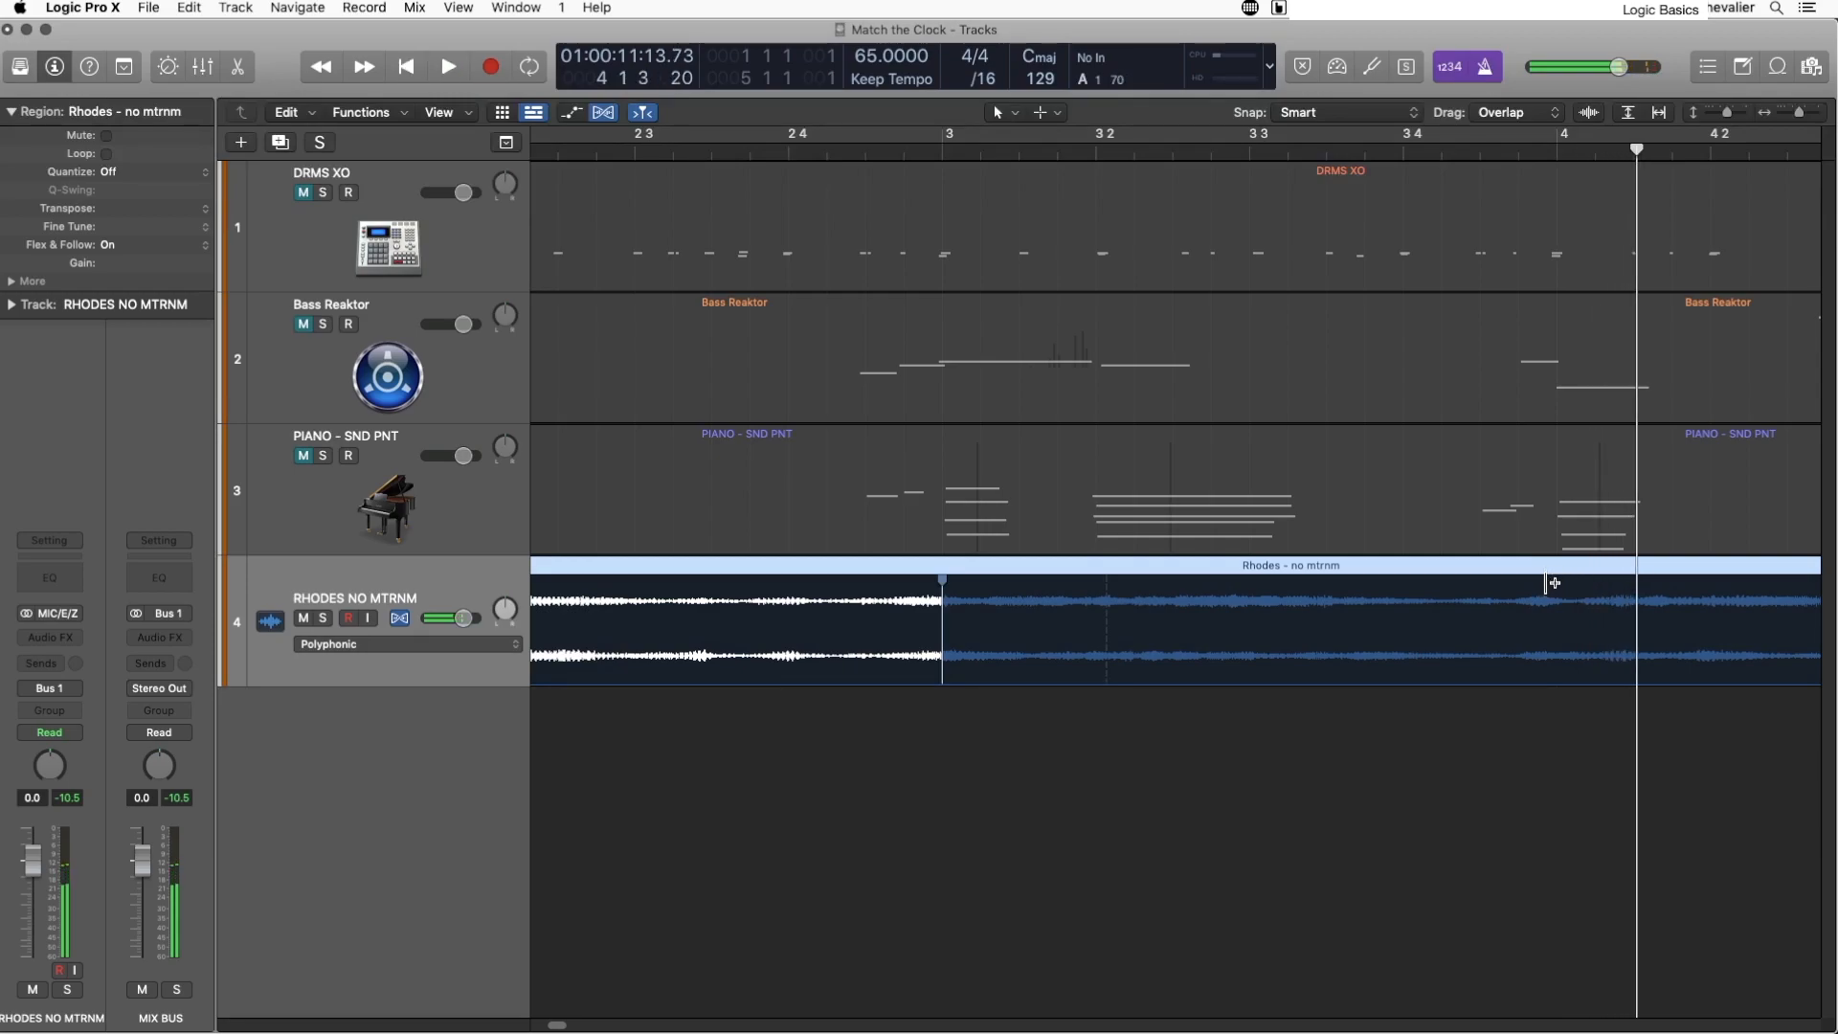
{"action": "key", "text": "space"}
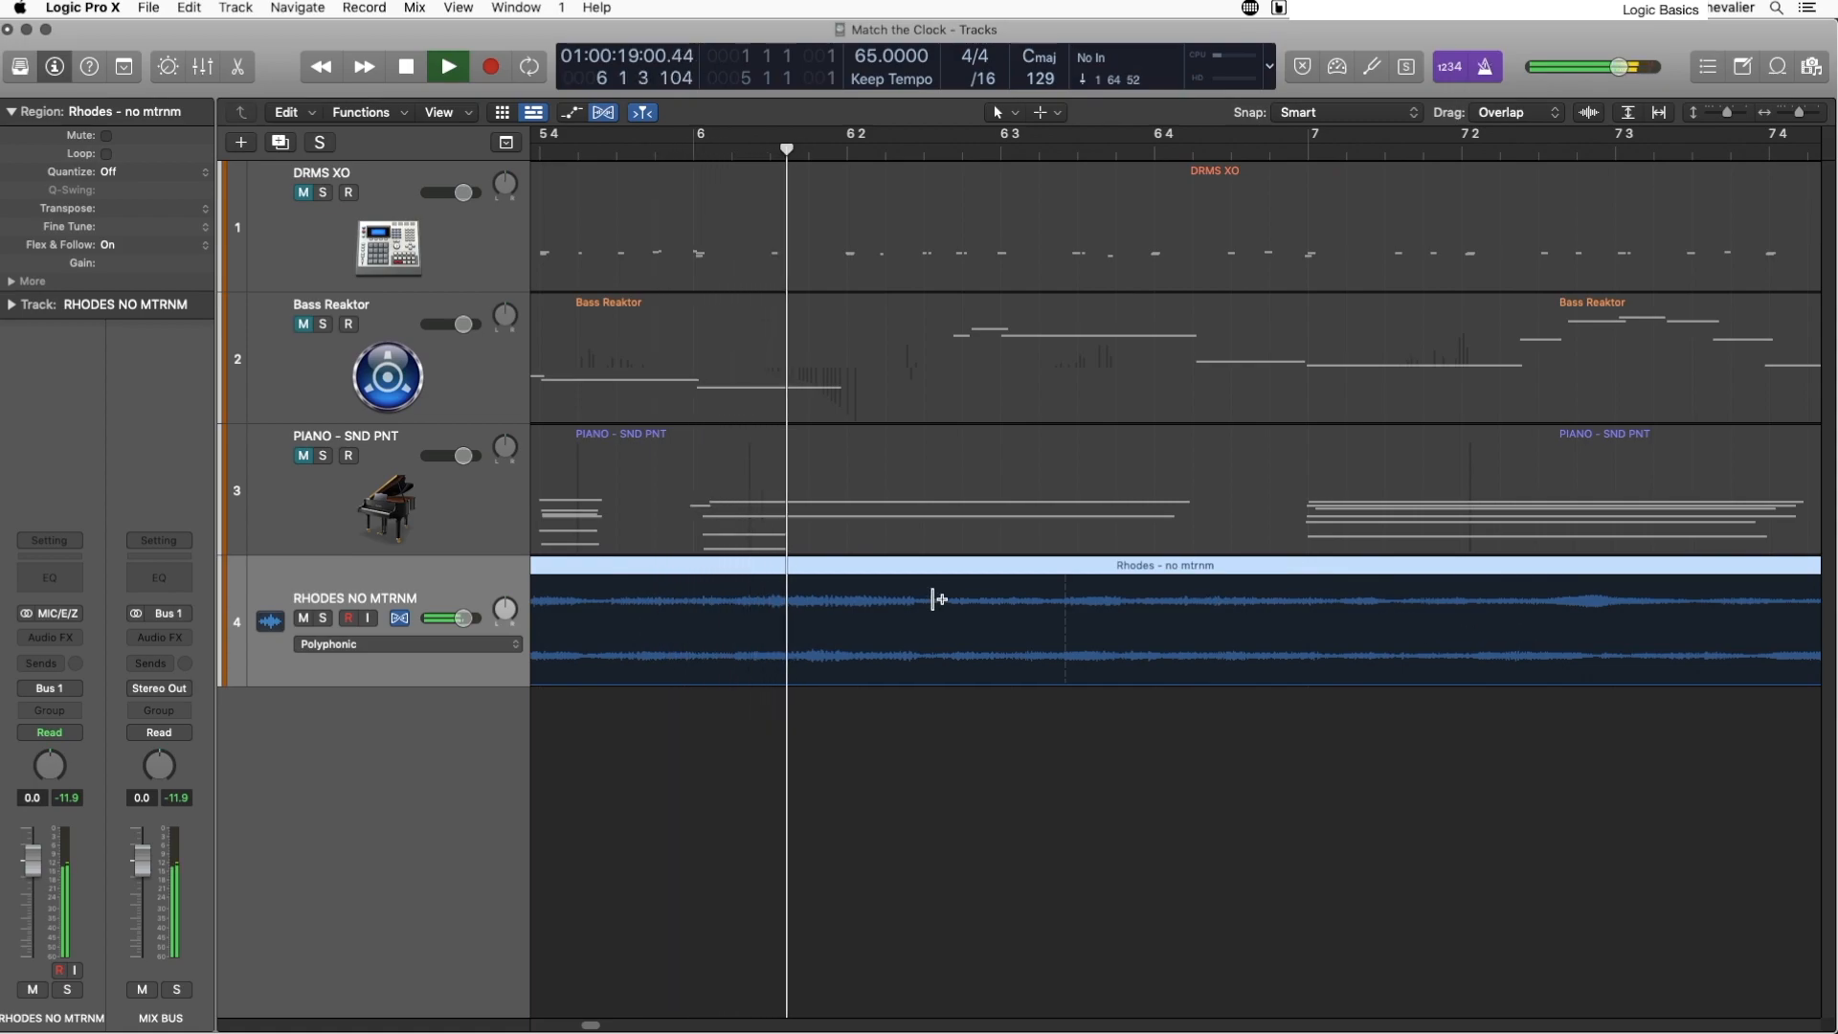
{"action": "key", "text": "space"}
Step: Go back to bar 4, audition the Rhodes chord at bar 5 and pin it with a flex marker on the downbeat
{"action": "key", "text": "comma"}
{"action": "key", "text": "comma"}
{"action": "key", "text": "space"}
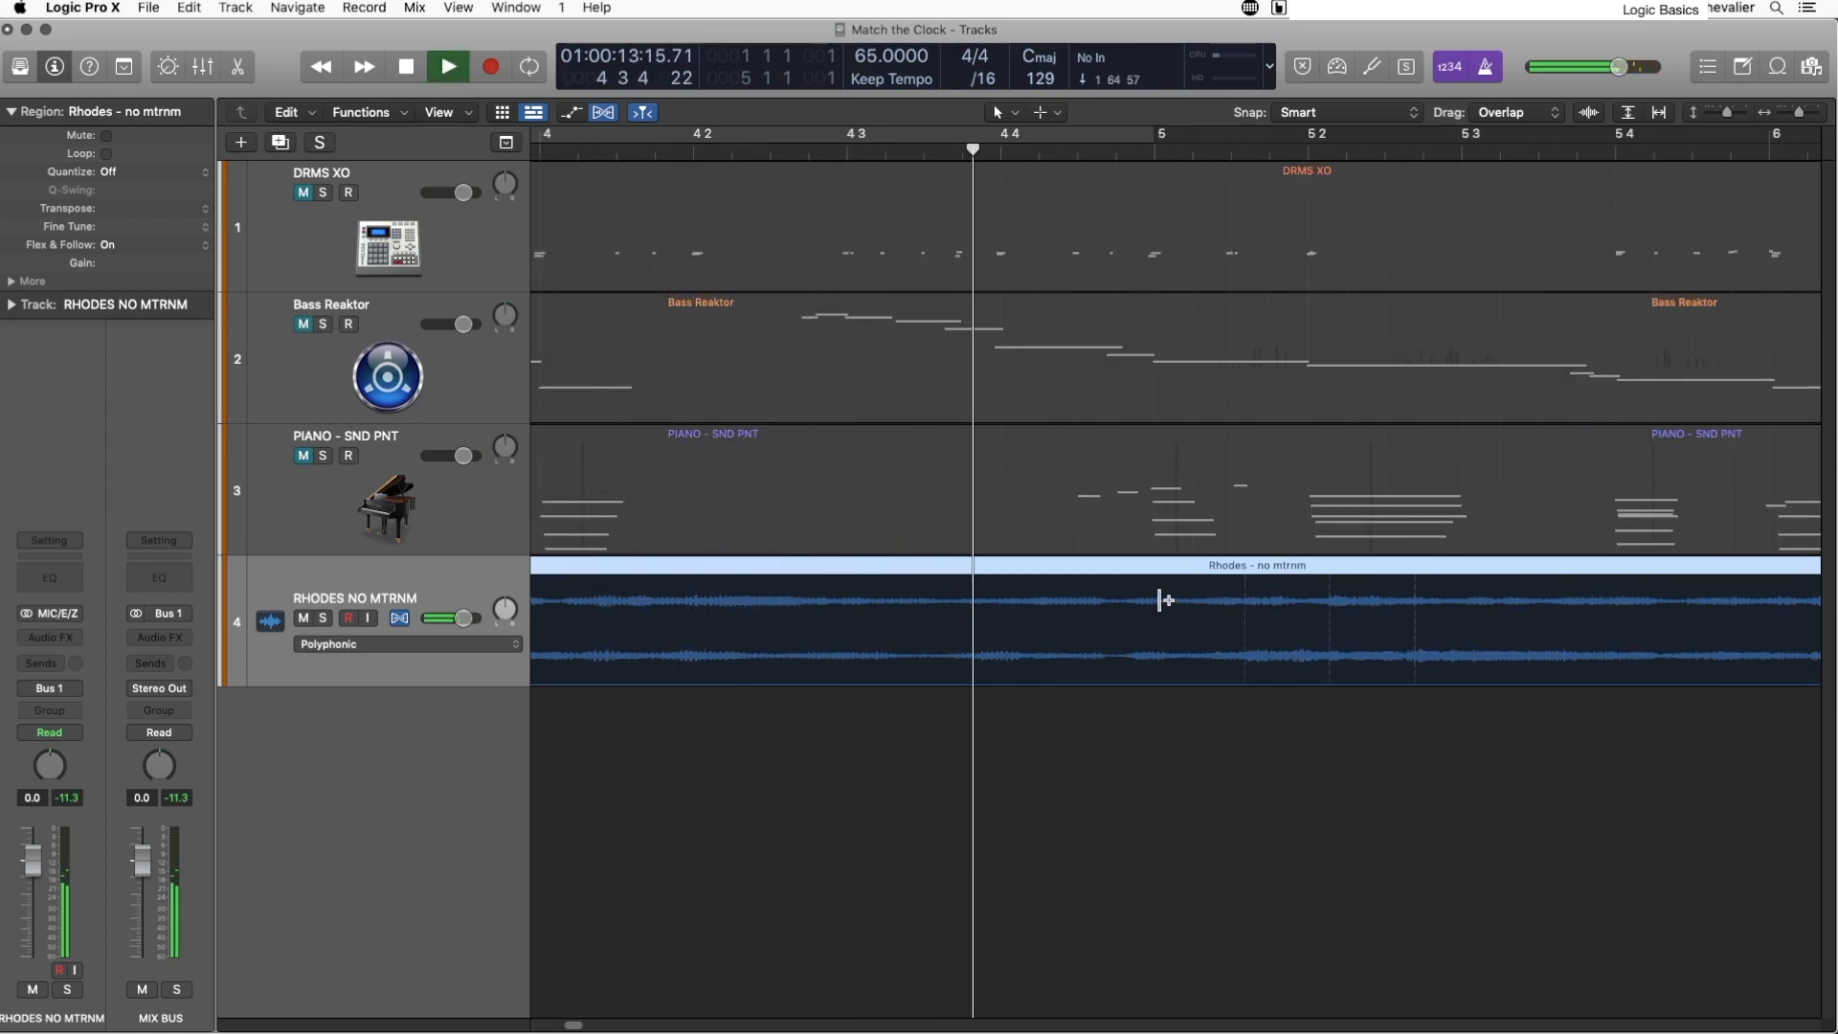
{"action": "key", "text": "space"}
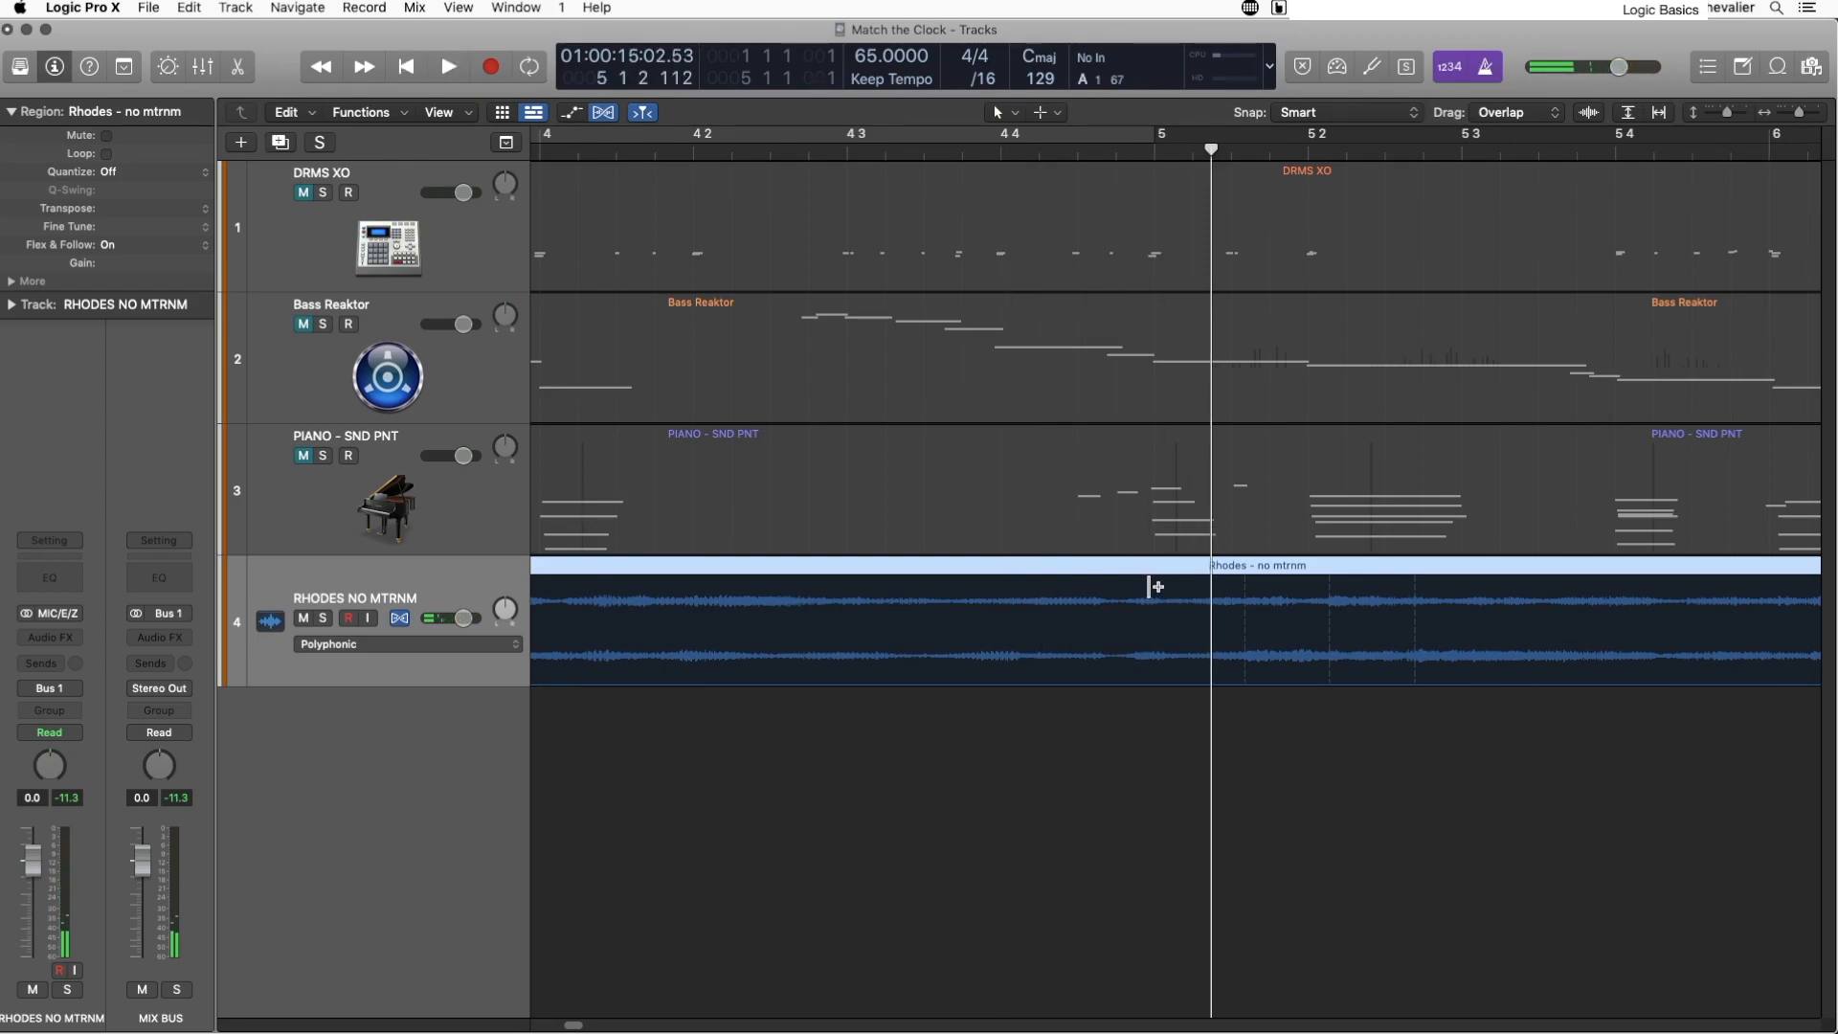
{"action": "left_click", "coordinate": [1156, 586]}
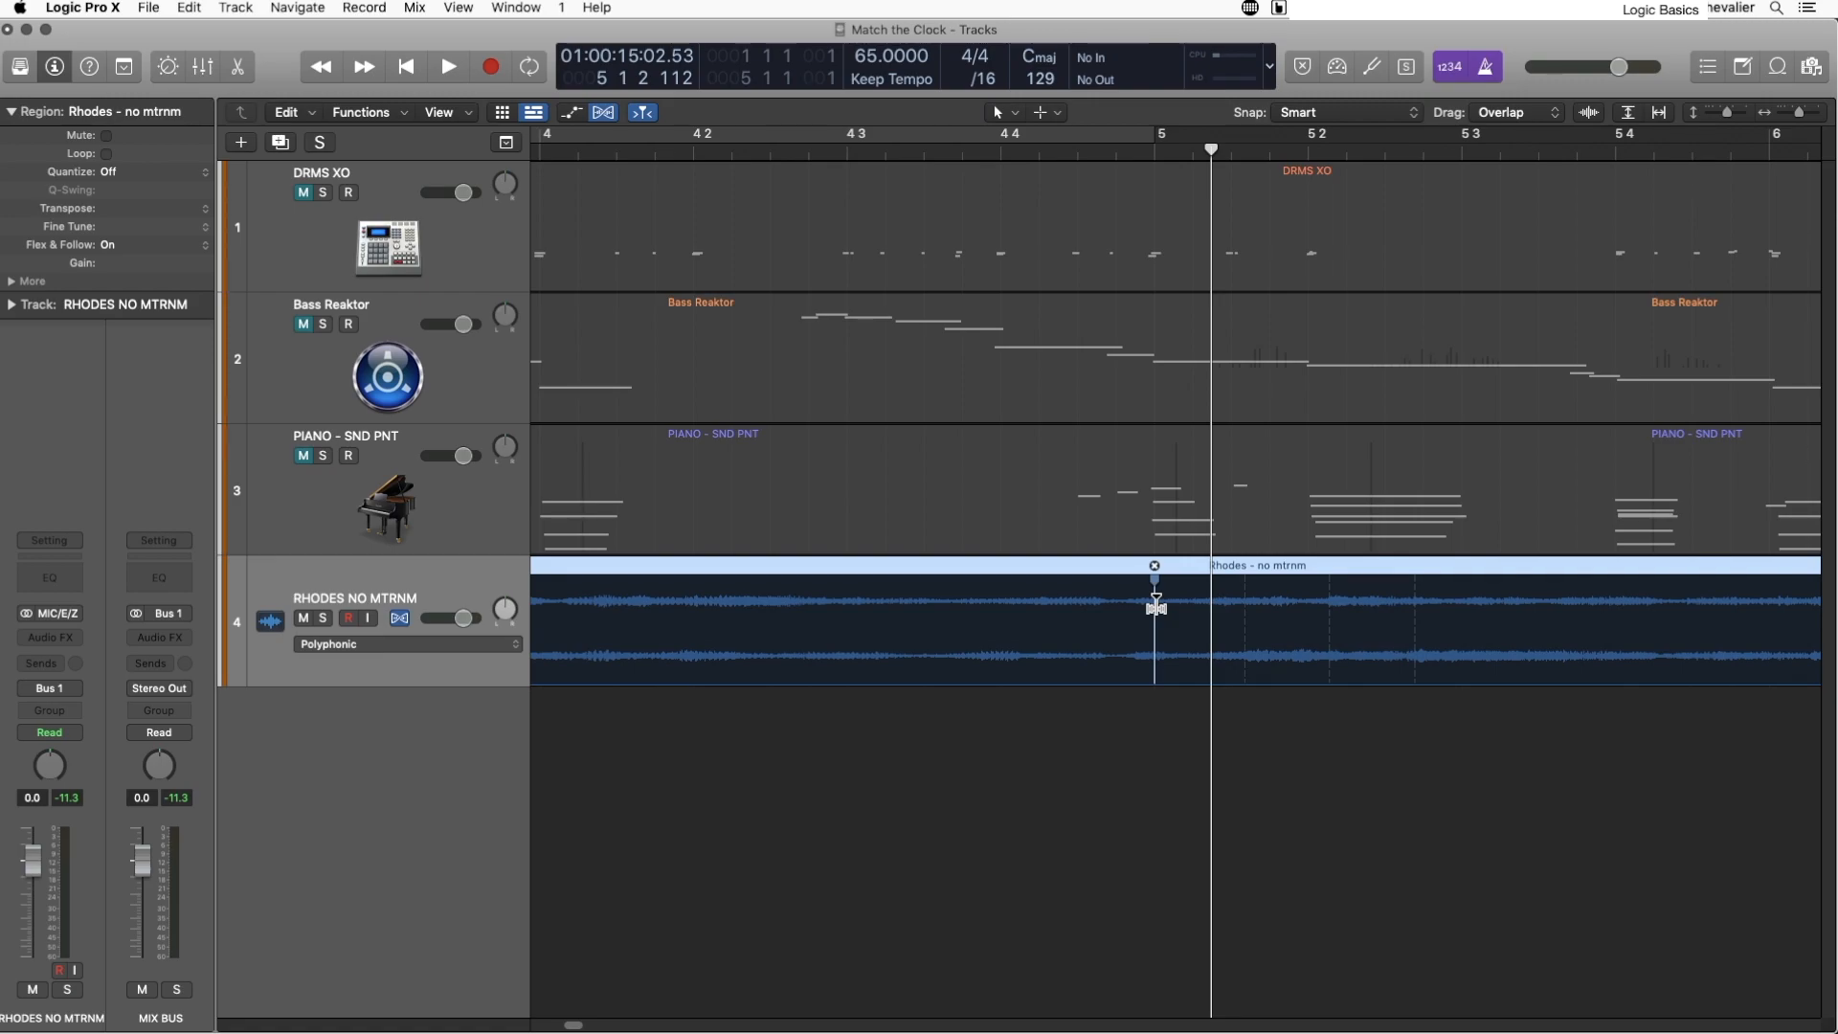
Step: Audition the next Rhodes chord, pull its onset earlier onto bar 5 beat 2 with a flex marker, and replay the result
{"action": "key", "text": "space"}
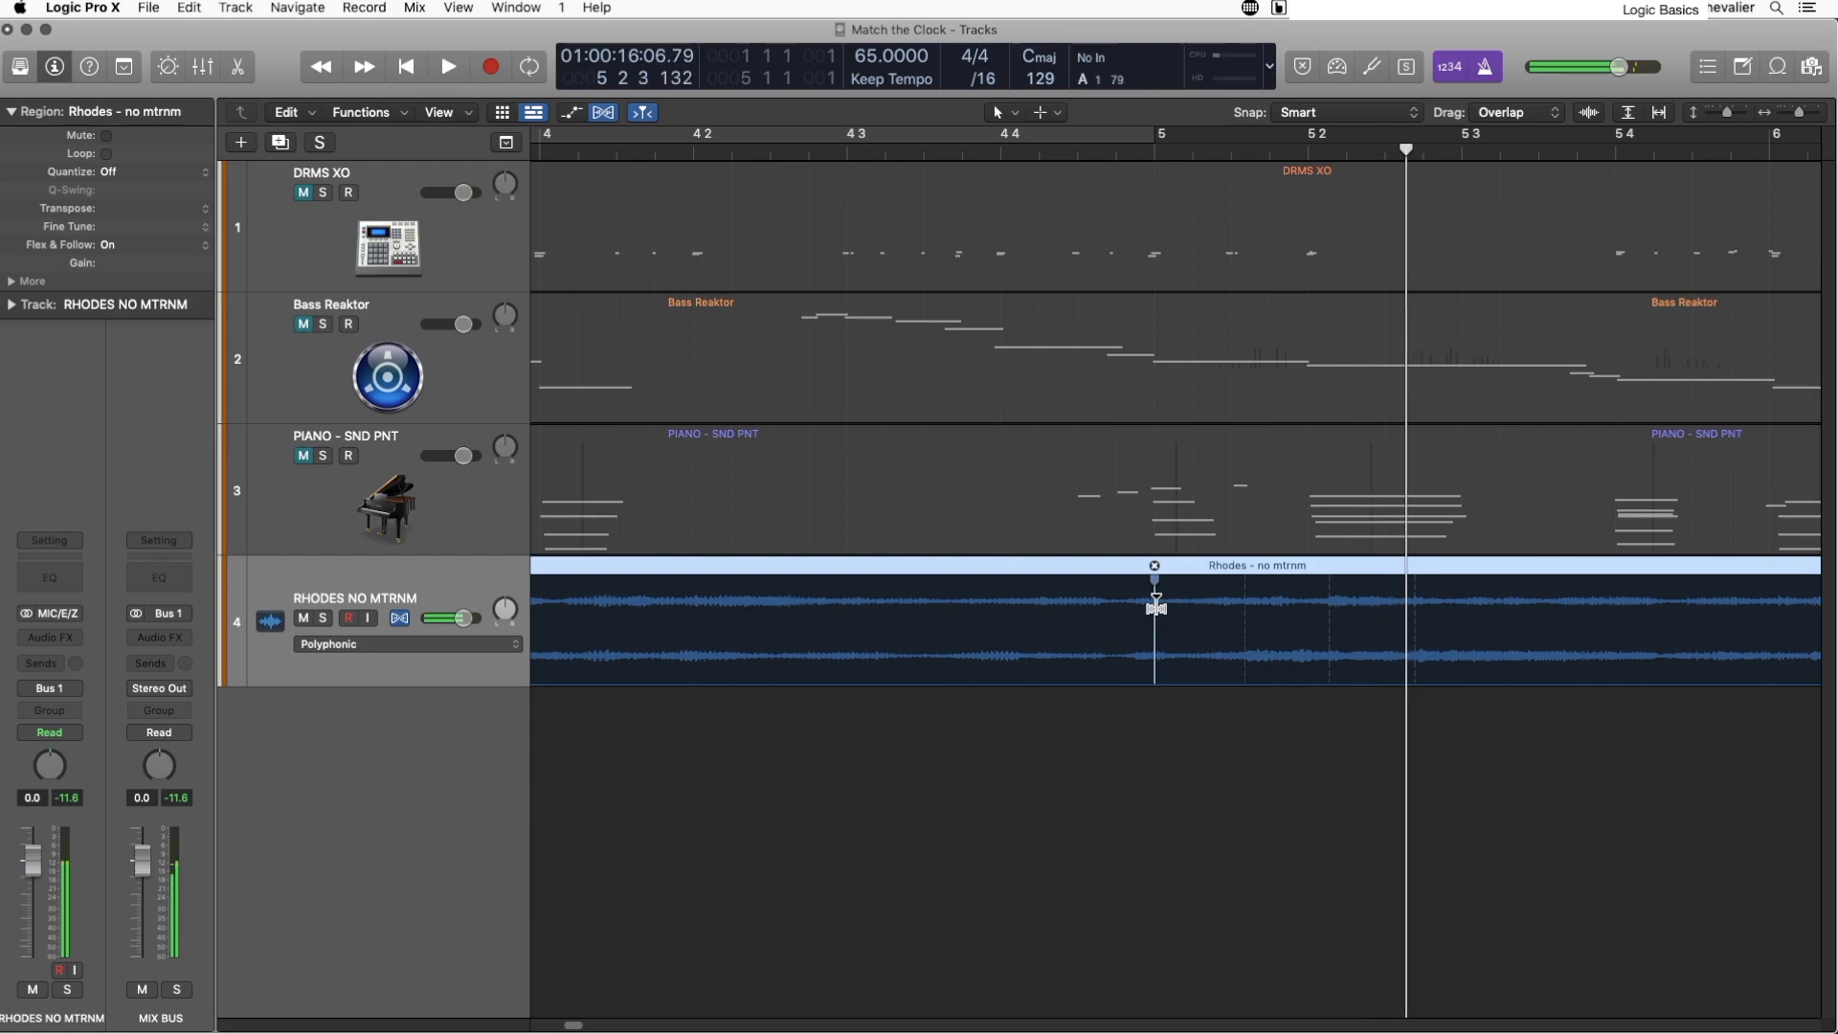
{"action": "left_click_drag", "start_coordinate": [1333, 580], "coordinate": [1307, 578]}
{"action": "left_click", "coordinate": [1132, 156]}
{"action": "key", "text": "space"}
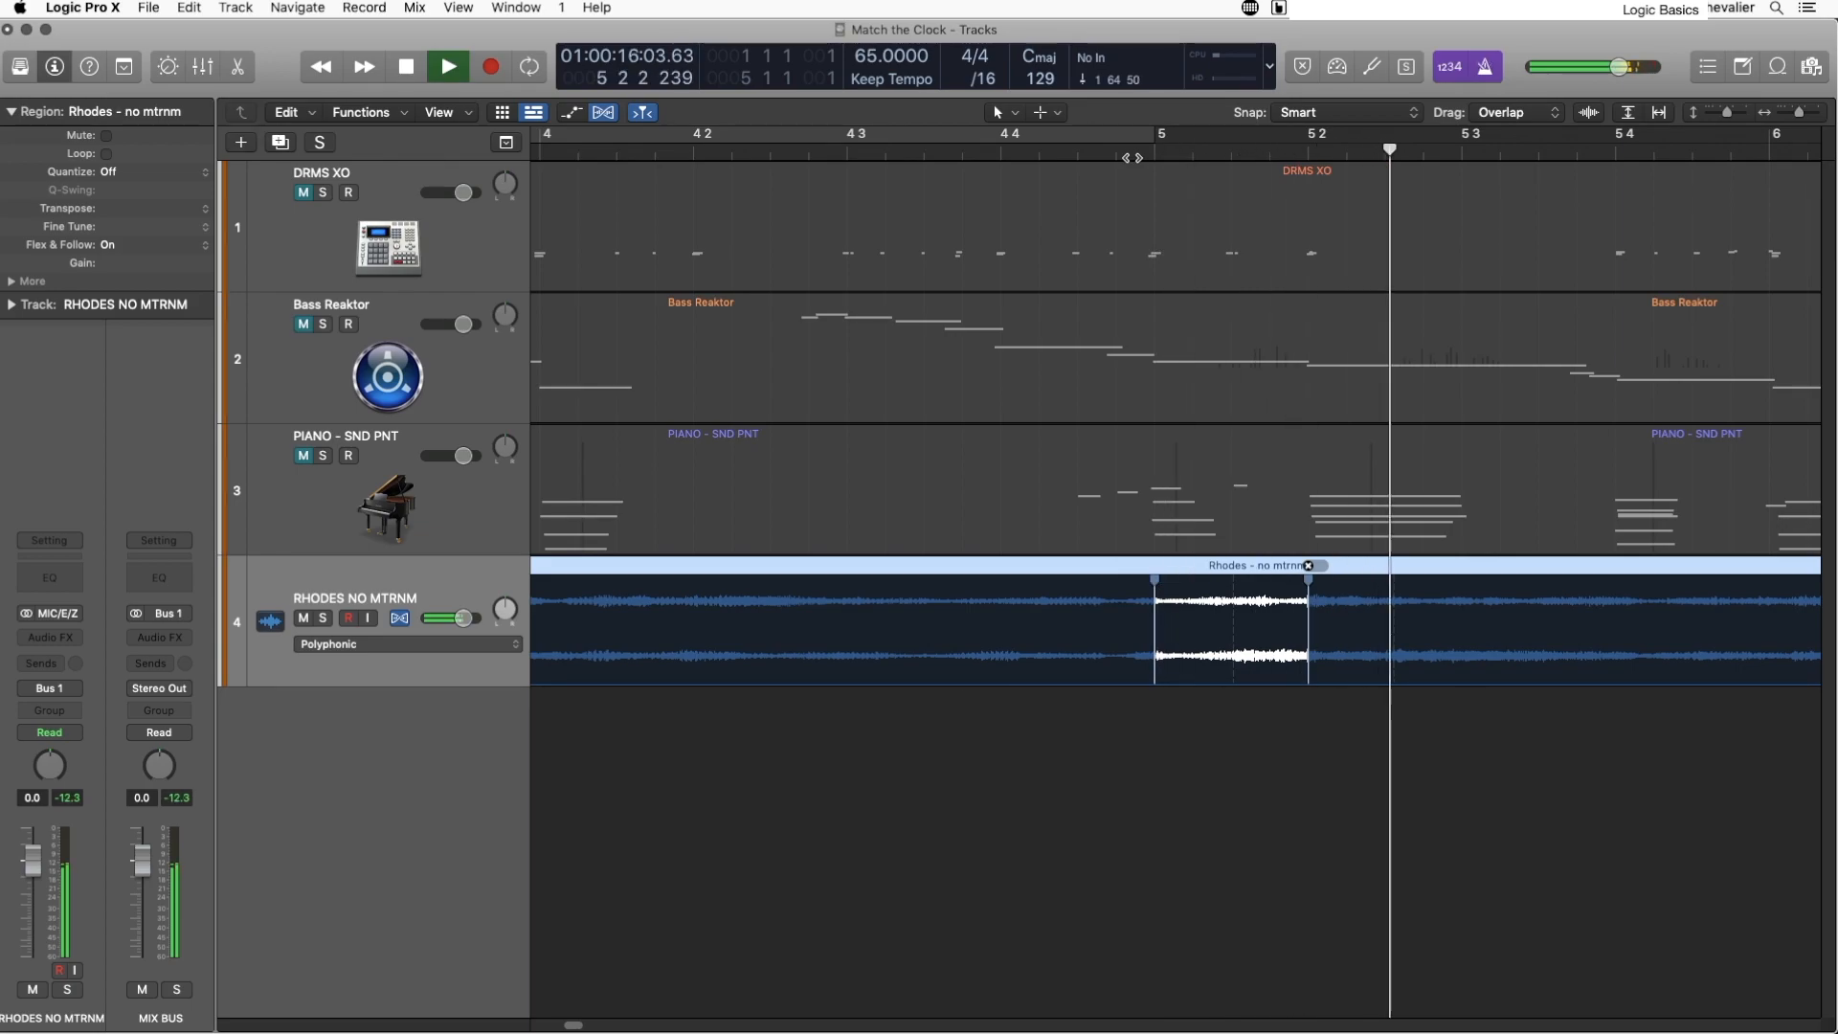
{"action": "key", "text": "space"}
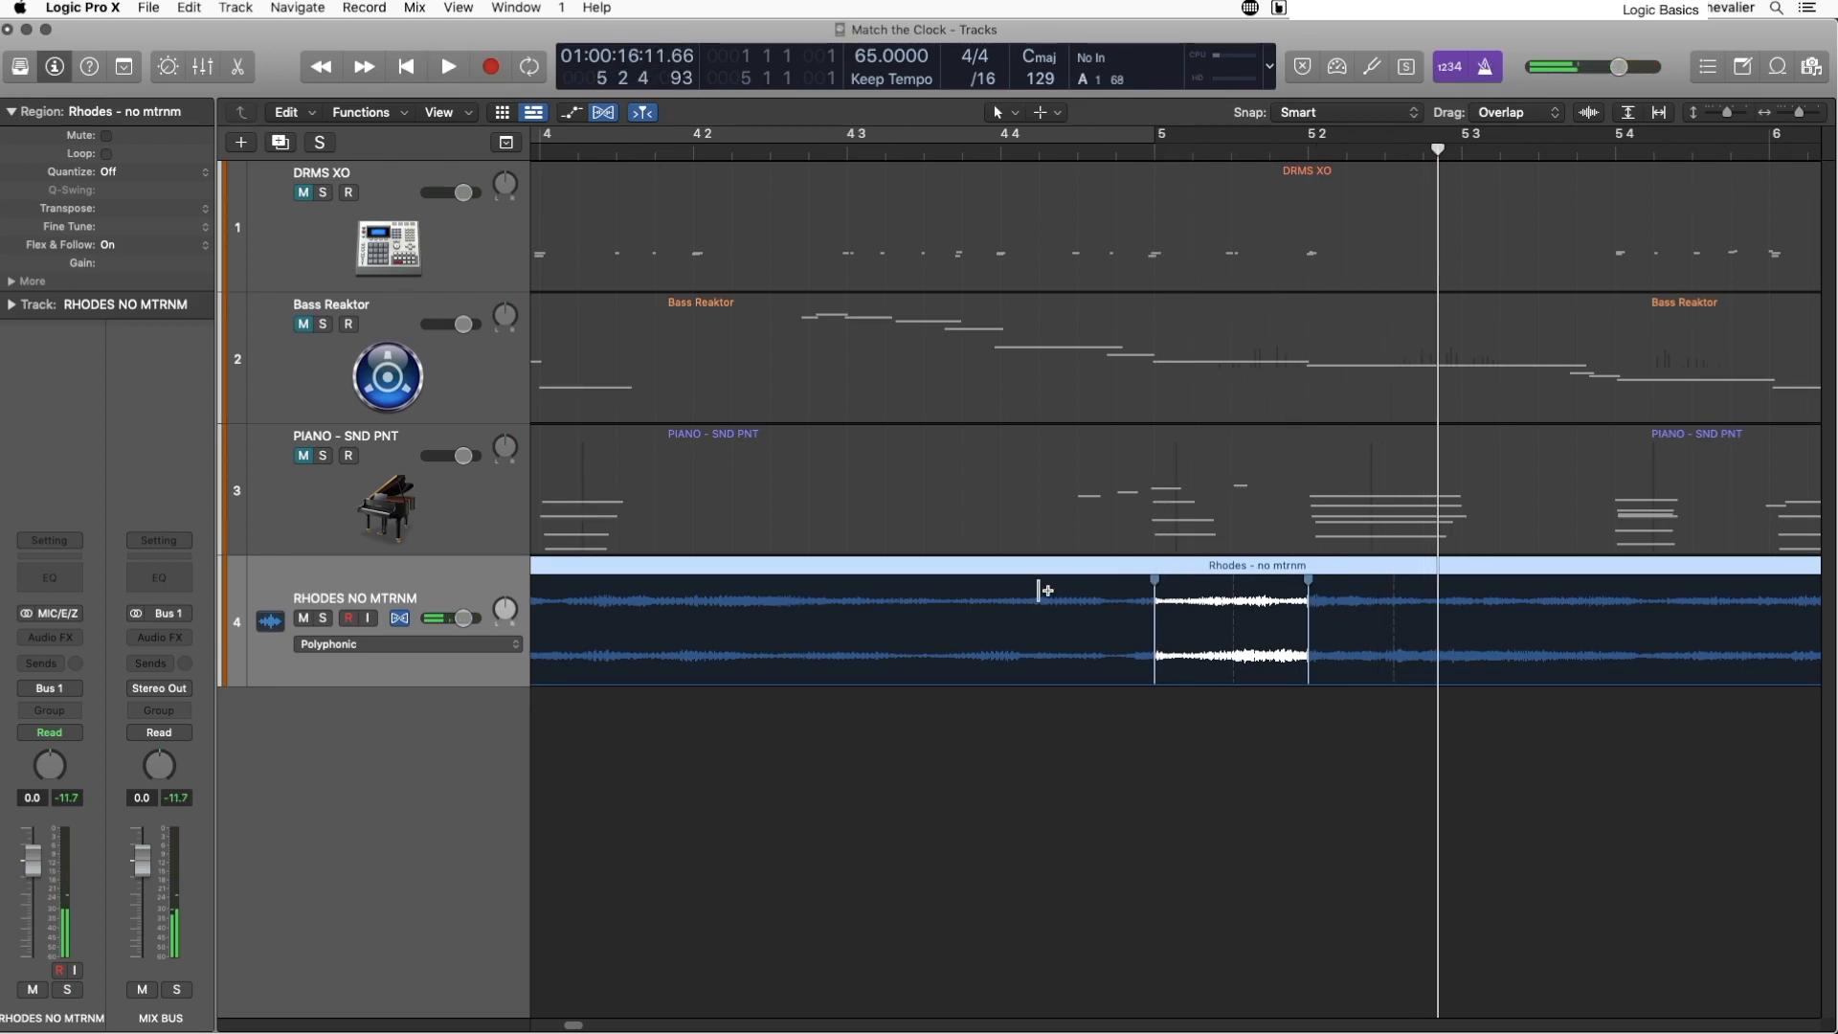
Step: Add a flex marker to the Rhodes region at bar 4 beat 3
{"action": "left_click", "coordinate": [846, 591]}
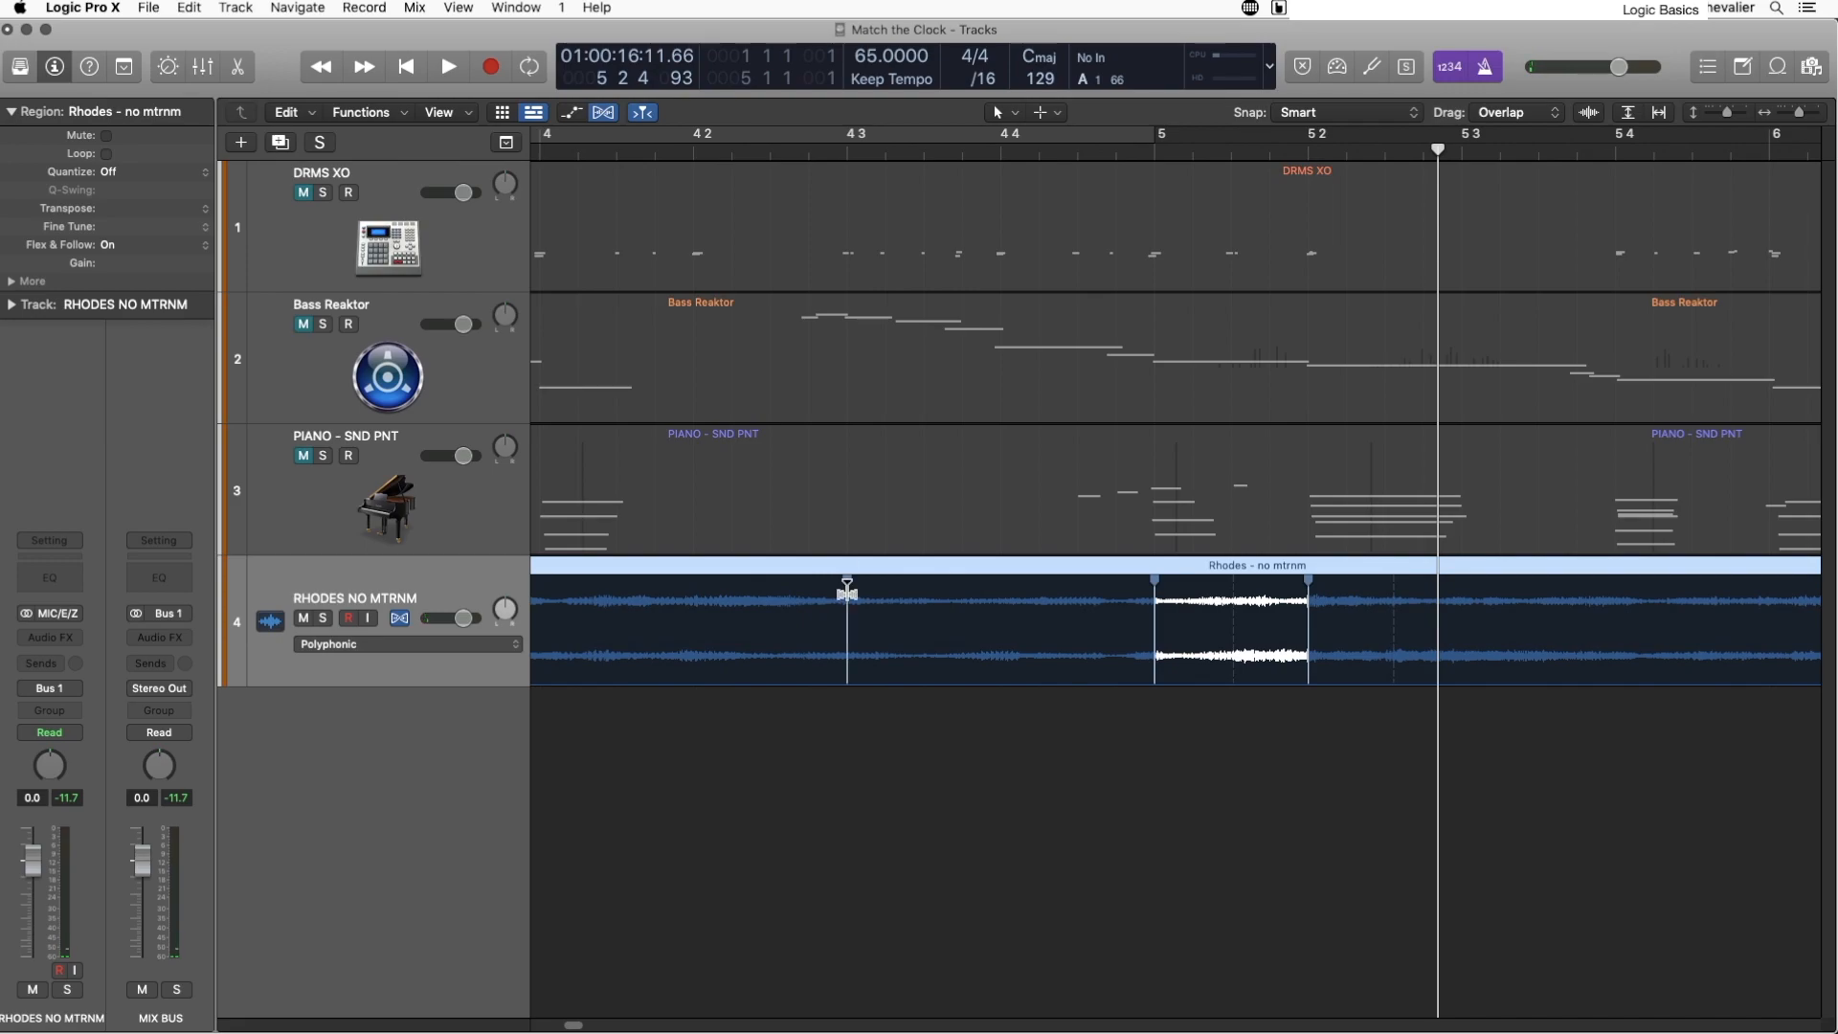
{"action": "double_click", "coordinate": [1151, 600]}
Step: Audition the Rhodes chord just after bar 6 and pull it earlier onto the bar 6 downbeat with a flex marker
{"action": "left_click", "coordinate": [804, 151]}
{"action": "key", "text": "space"}
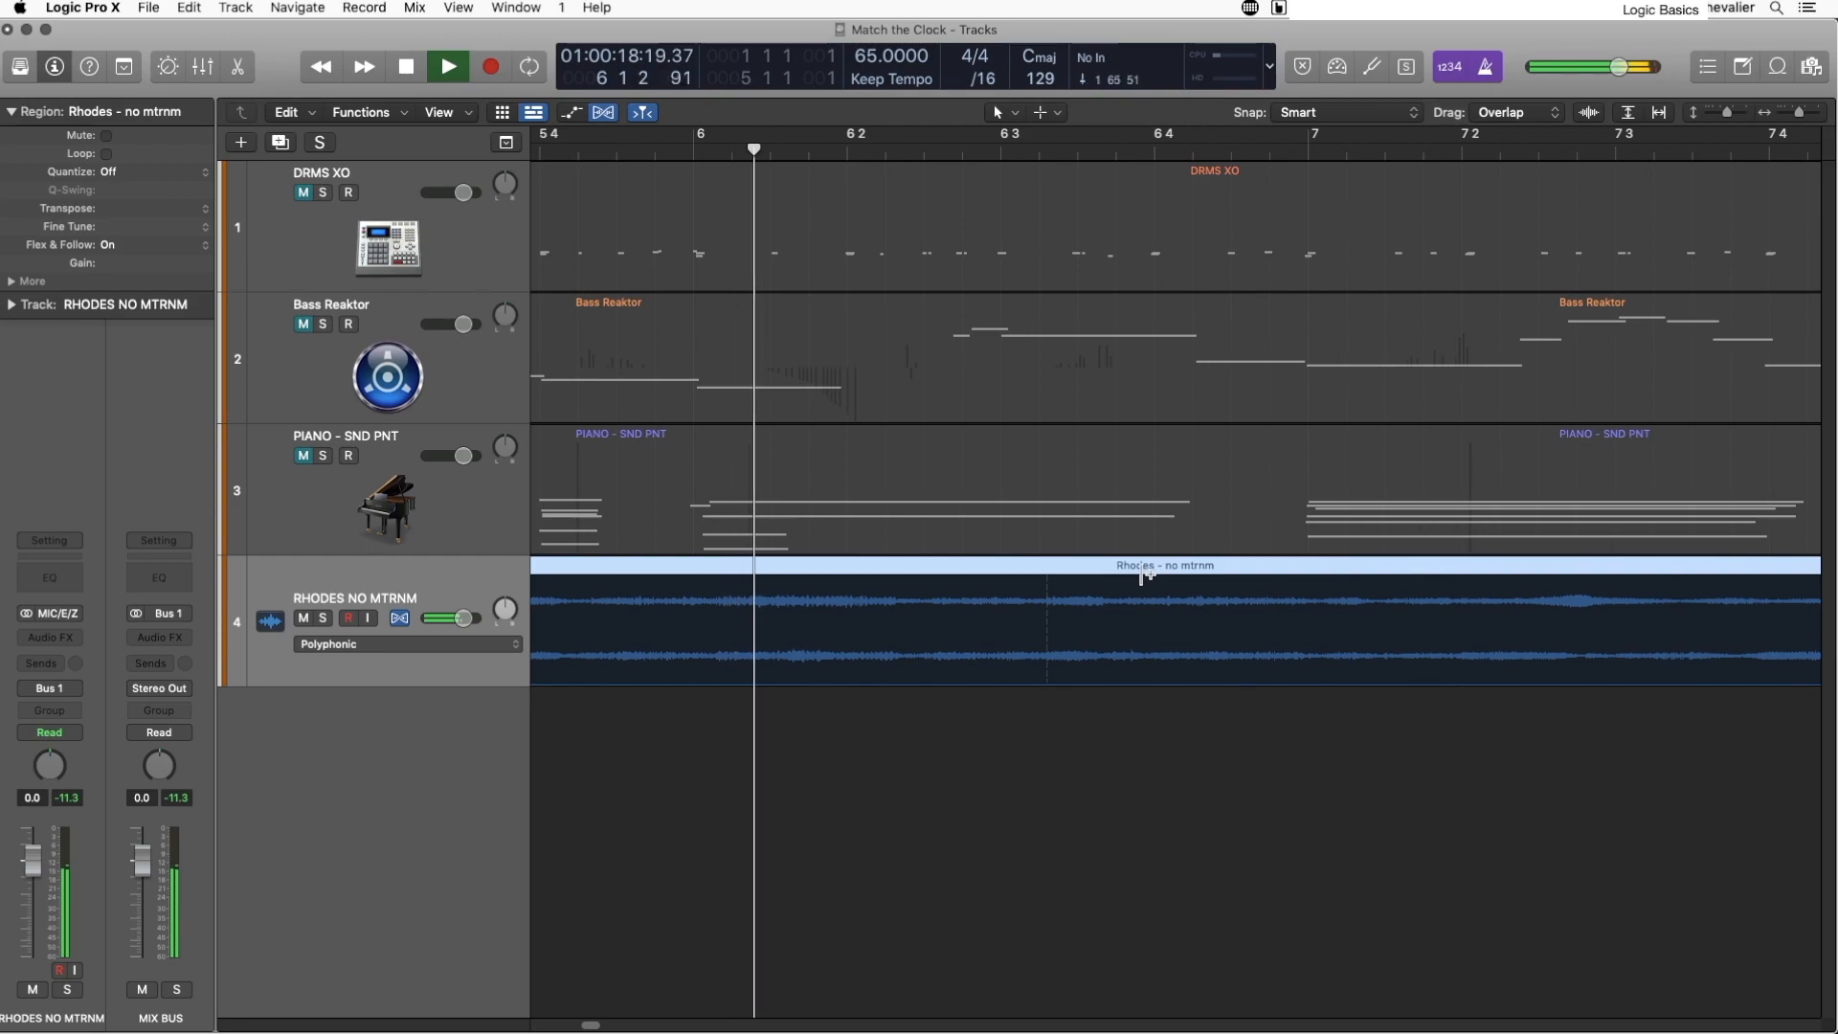
{"action": "key", "text": "space"}
{"action": "left_click_drag", "start_coordinate": [743, 586], "coordinate": [694, 588]}
Step: Replay into bar 6, delete its flex marker and move a new one from slightly before bar 6 onto the downbeat
{"action": "key", "text": "space"}
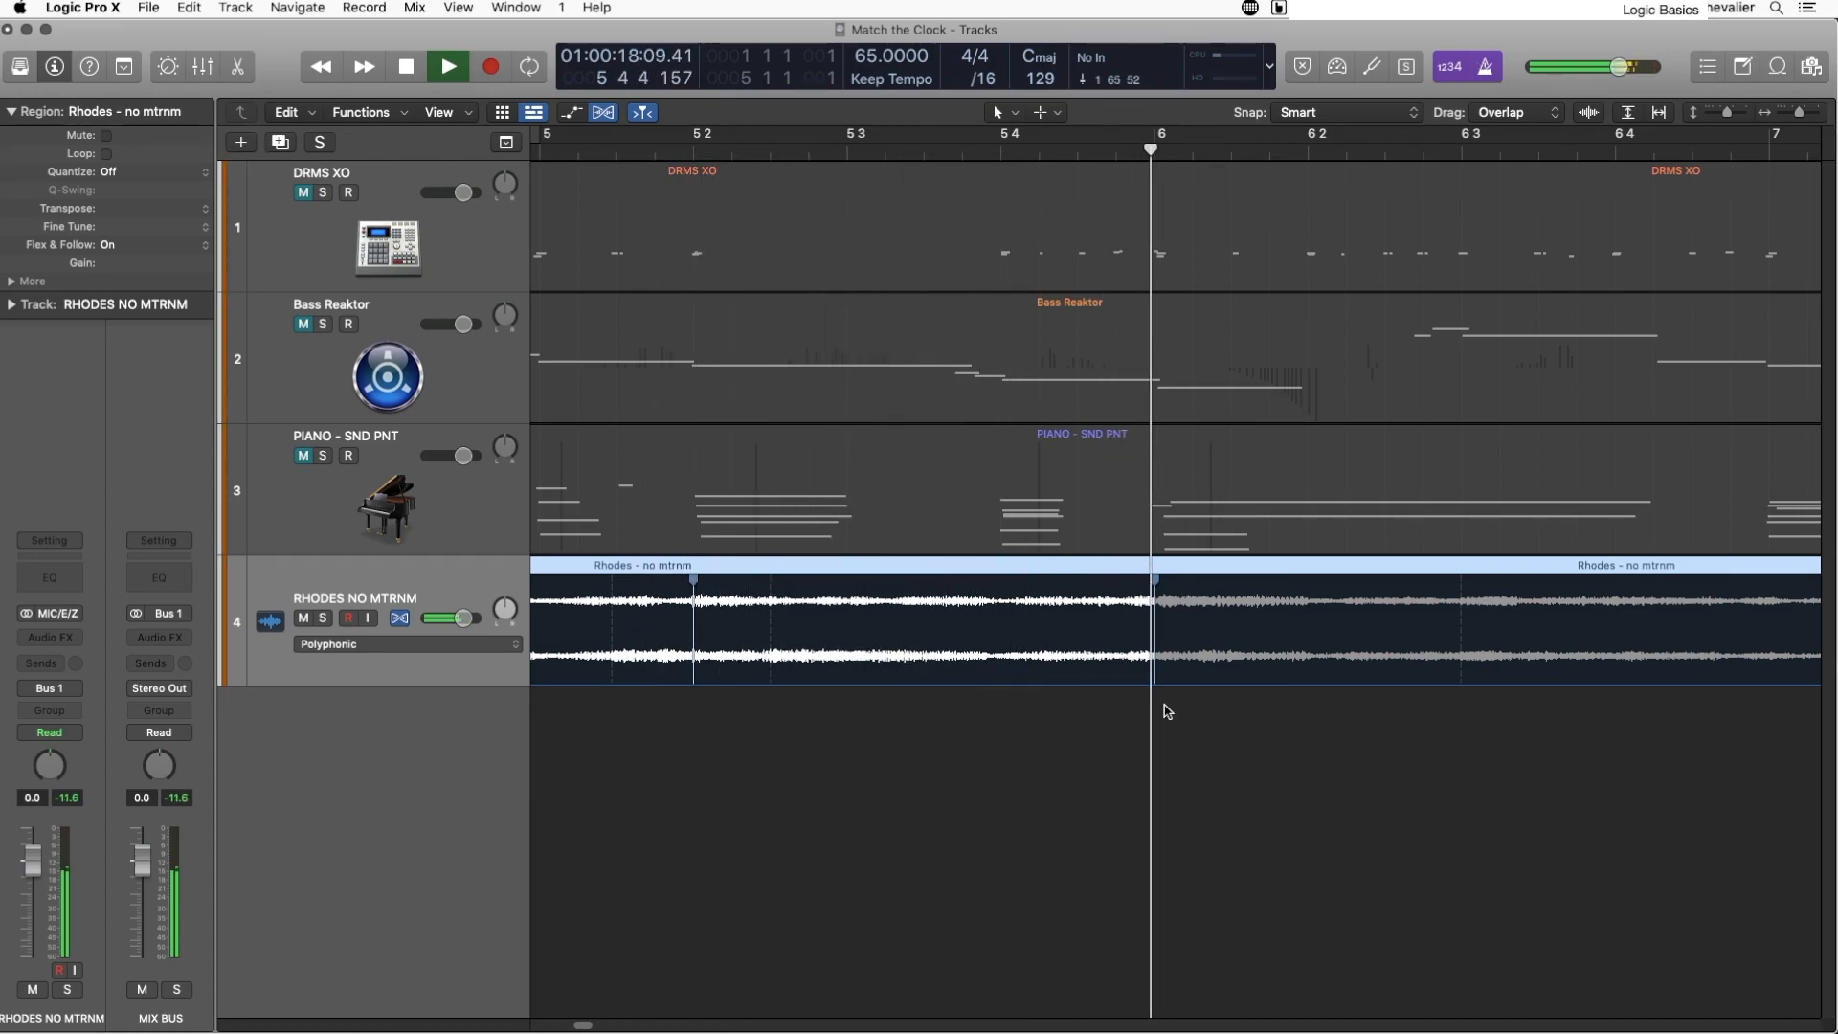
{"action": "key", "text": "space"}
{"action": "left_click", "coordinate": [1107, 595]}
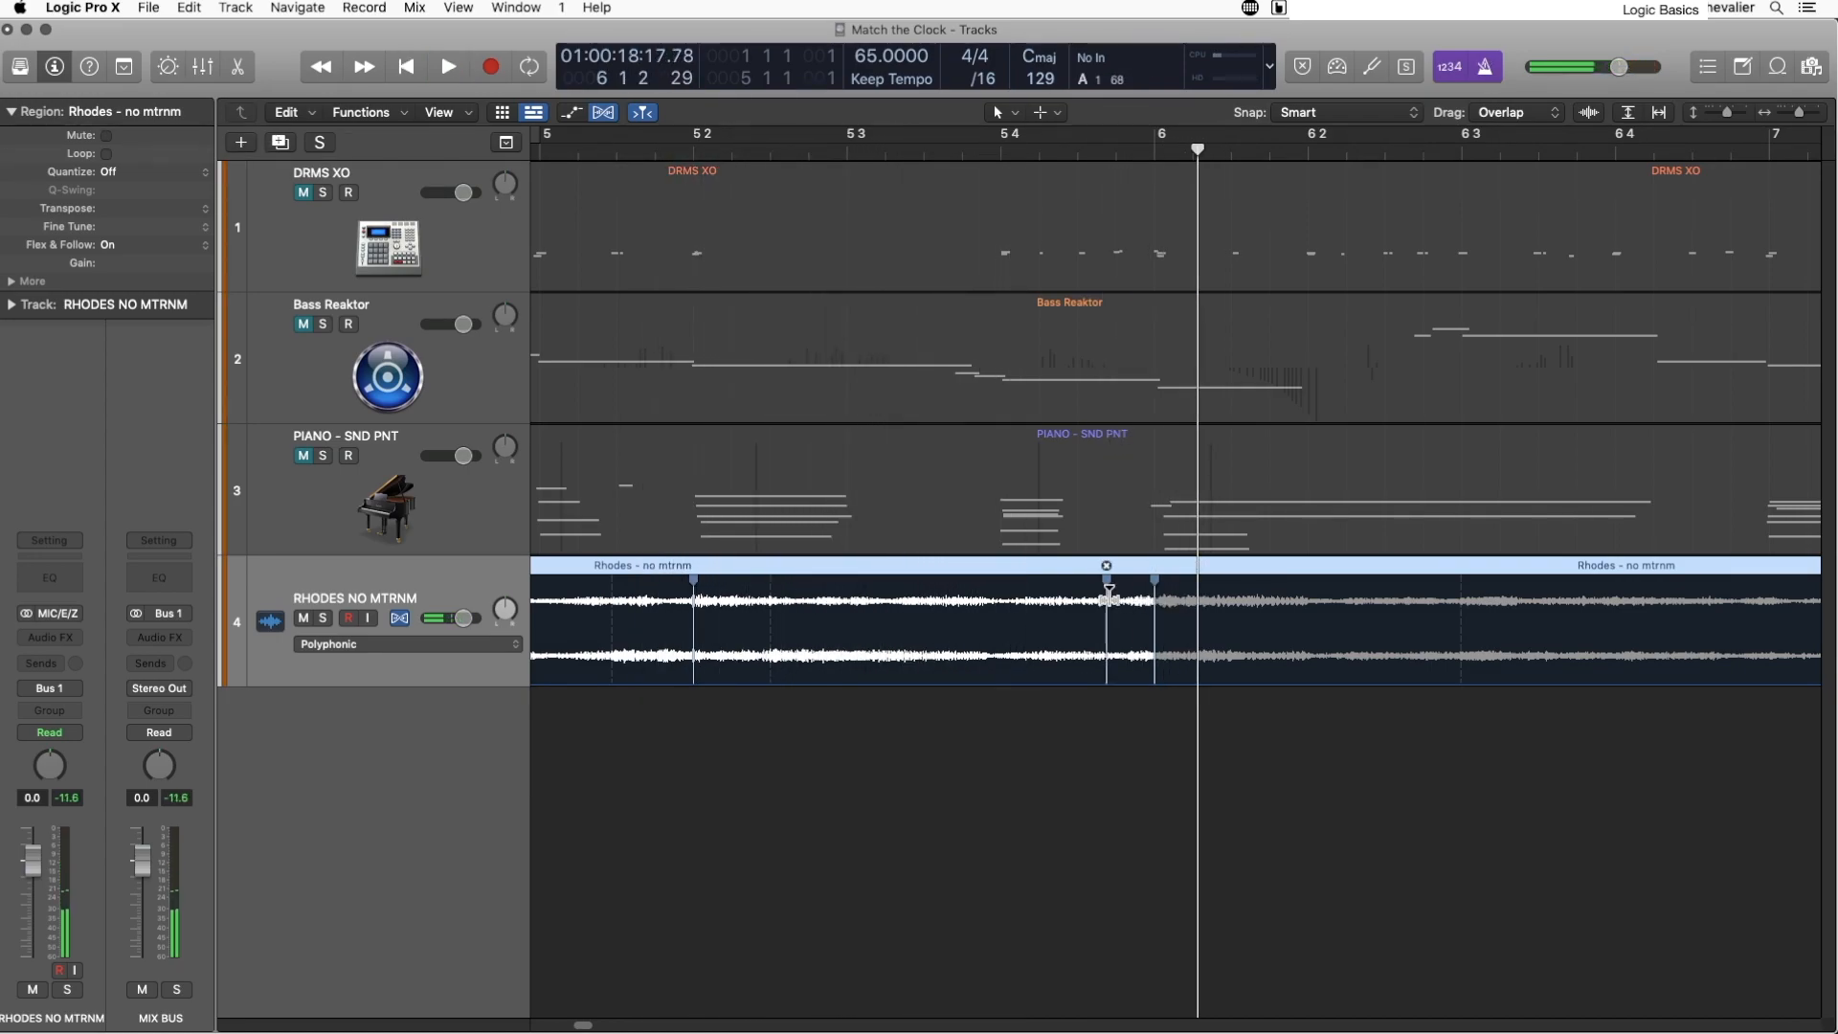
{"action": "double_click", "coordinate": [1154, 613]}
{"action": "left_click_drag", "start_coordinate": [1108, 603], "coordinate": [1153, 603]}
Step: Replay bar 6, add flex markers at the surrounding transients, and replace the bar 6 marker with a fresh one pulled back onto the downbeat
{"action": "key", "text": "space"}
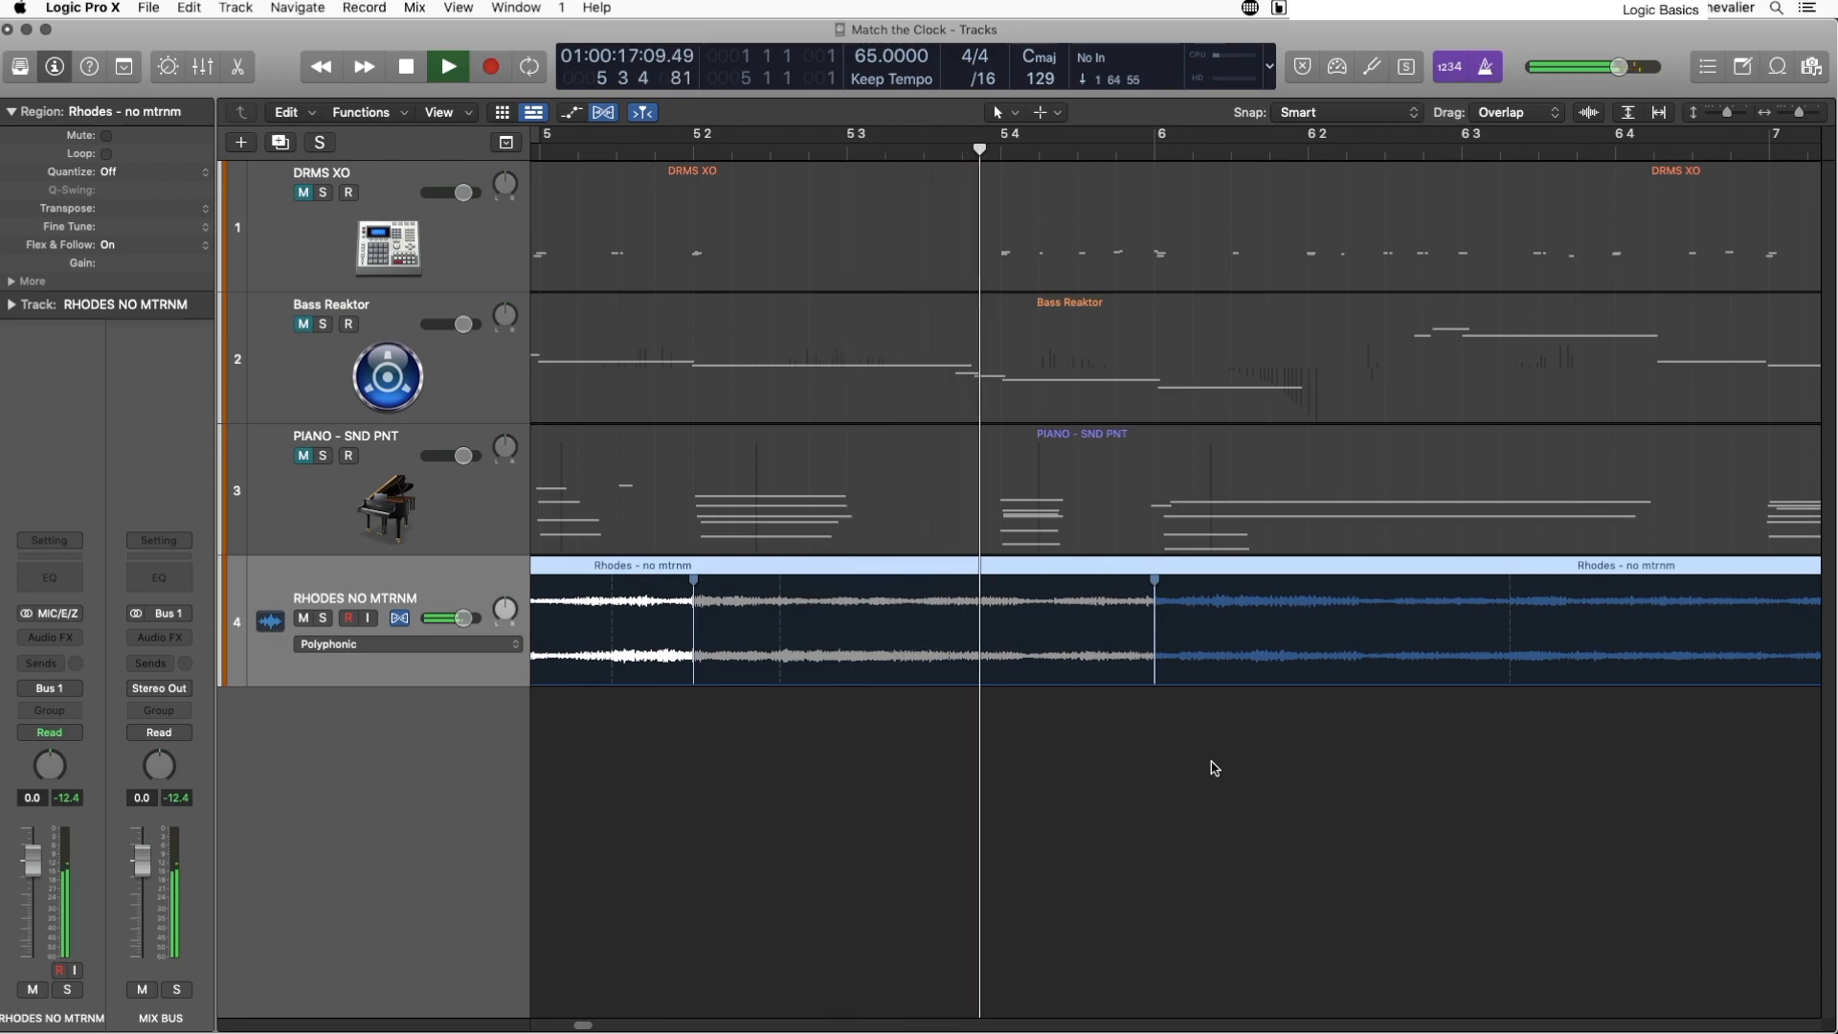
{"action": "key", "text": "space"}
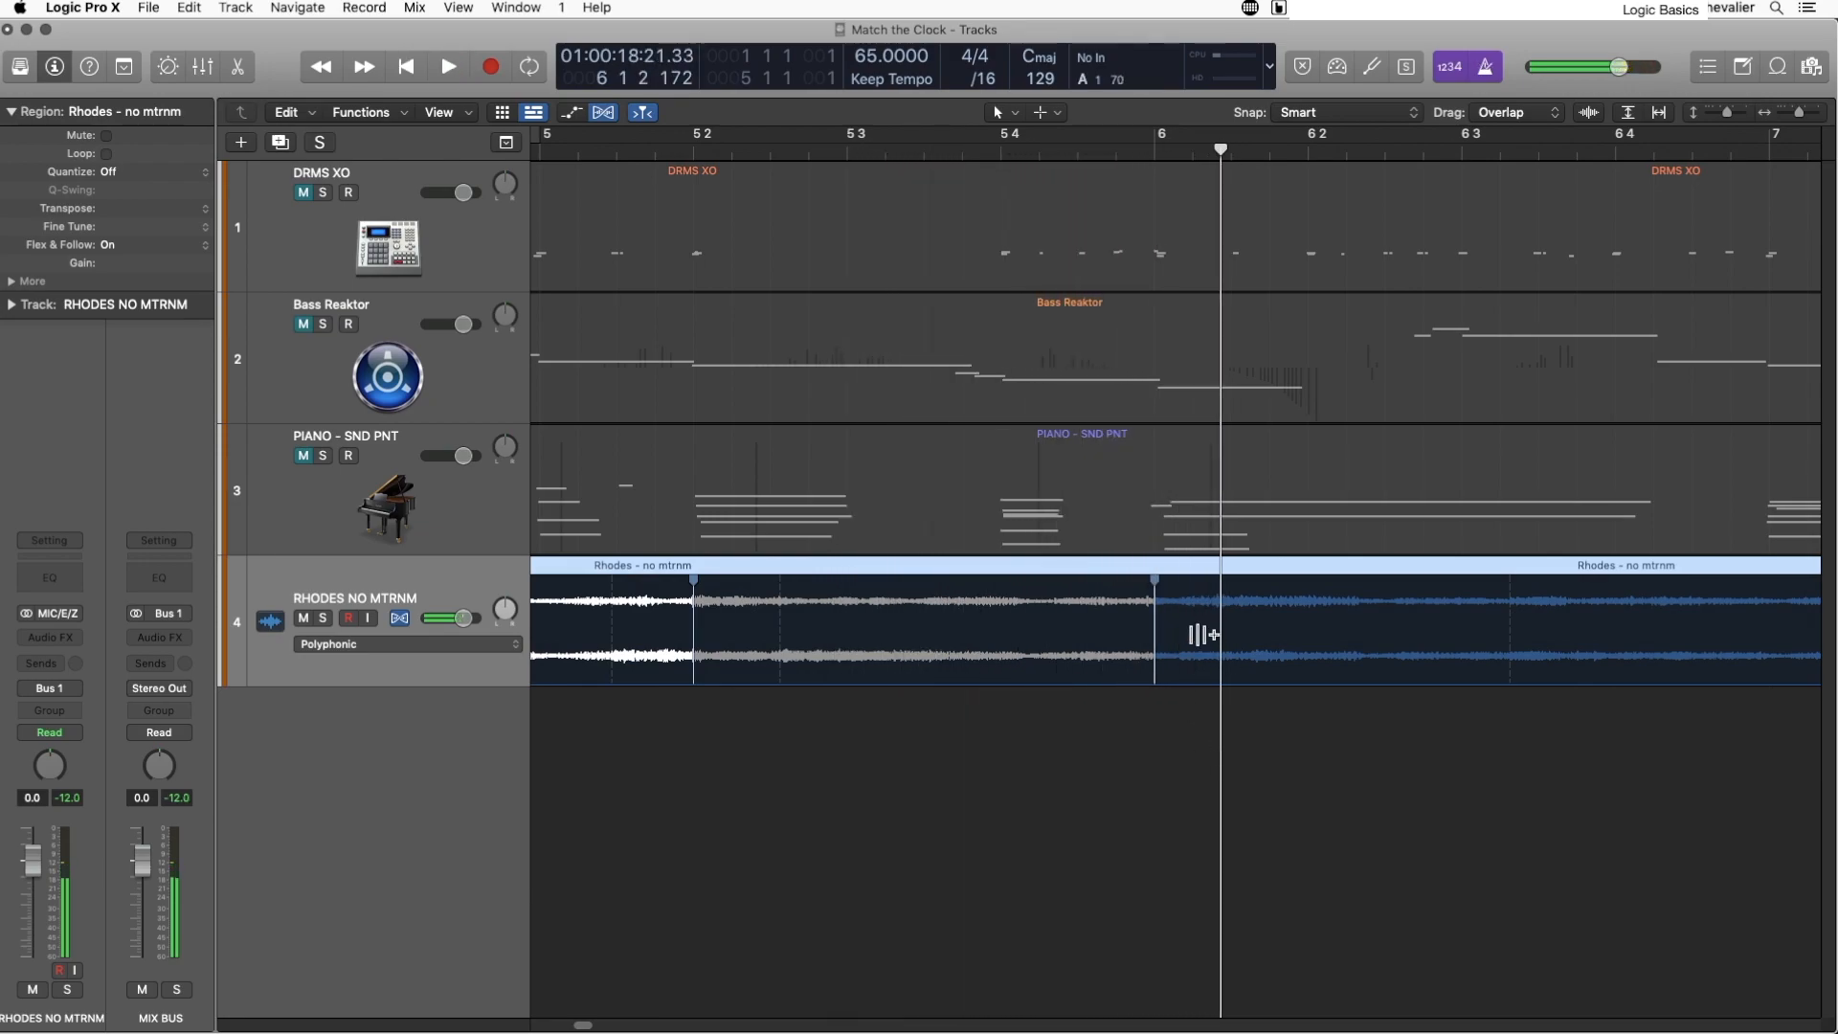
{"action": "left_click_drag", "start_coordinate": [1156, 598], "coordinate": [1153, 597]}
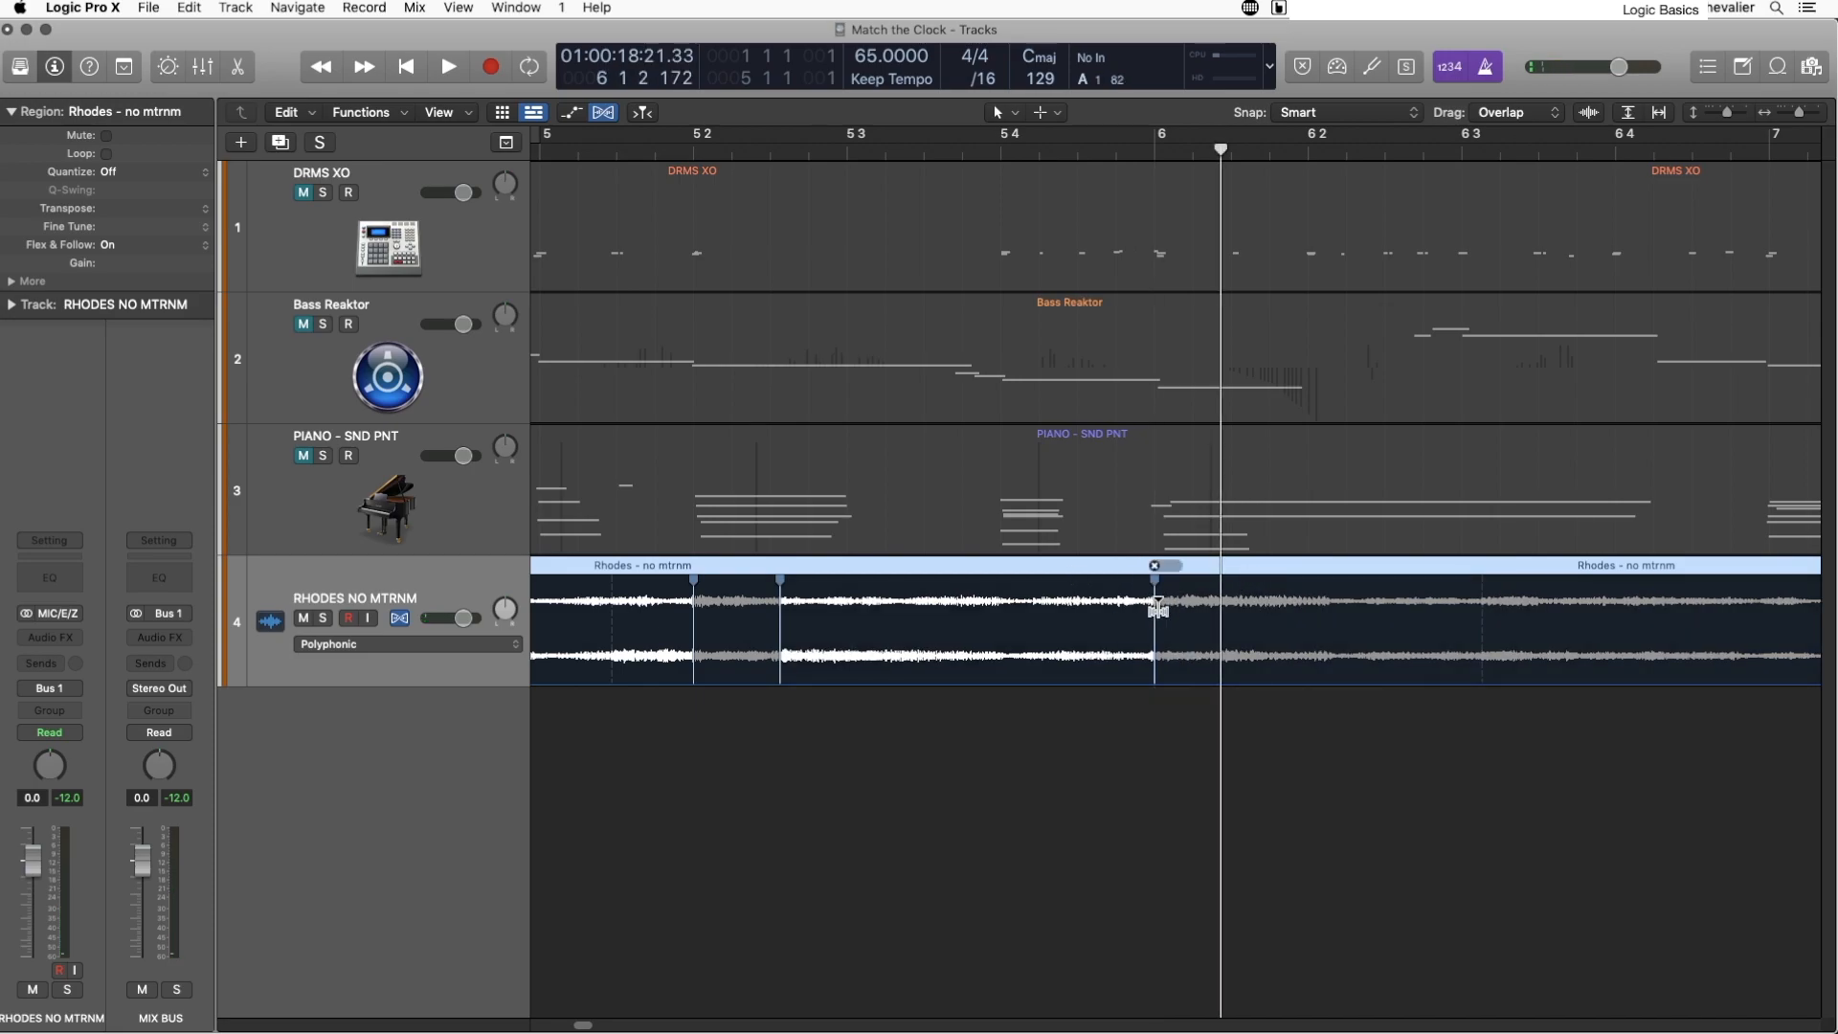
{"action": "mouse_move", "coordinate": [1135, 598]}
{"action": "left_mouse_down"}
{"action": "mouse_move", "coordinate": [1194, 598]}
{"action": "mouse_move", "coordinate": [1124, 597]}
{"action": "left_mouse_up"}
{"action": "left_click", "coordinate": [1126, 567]}
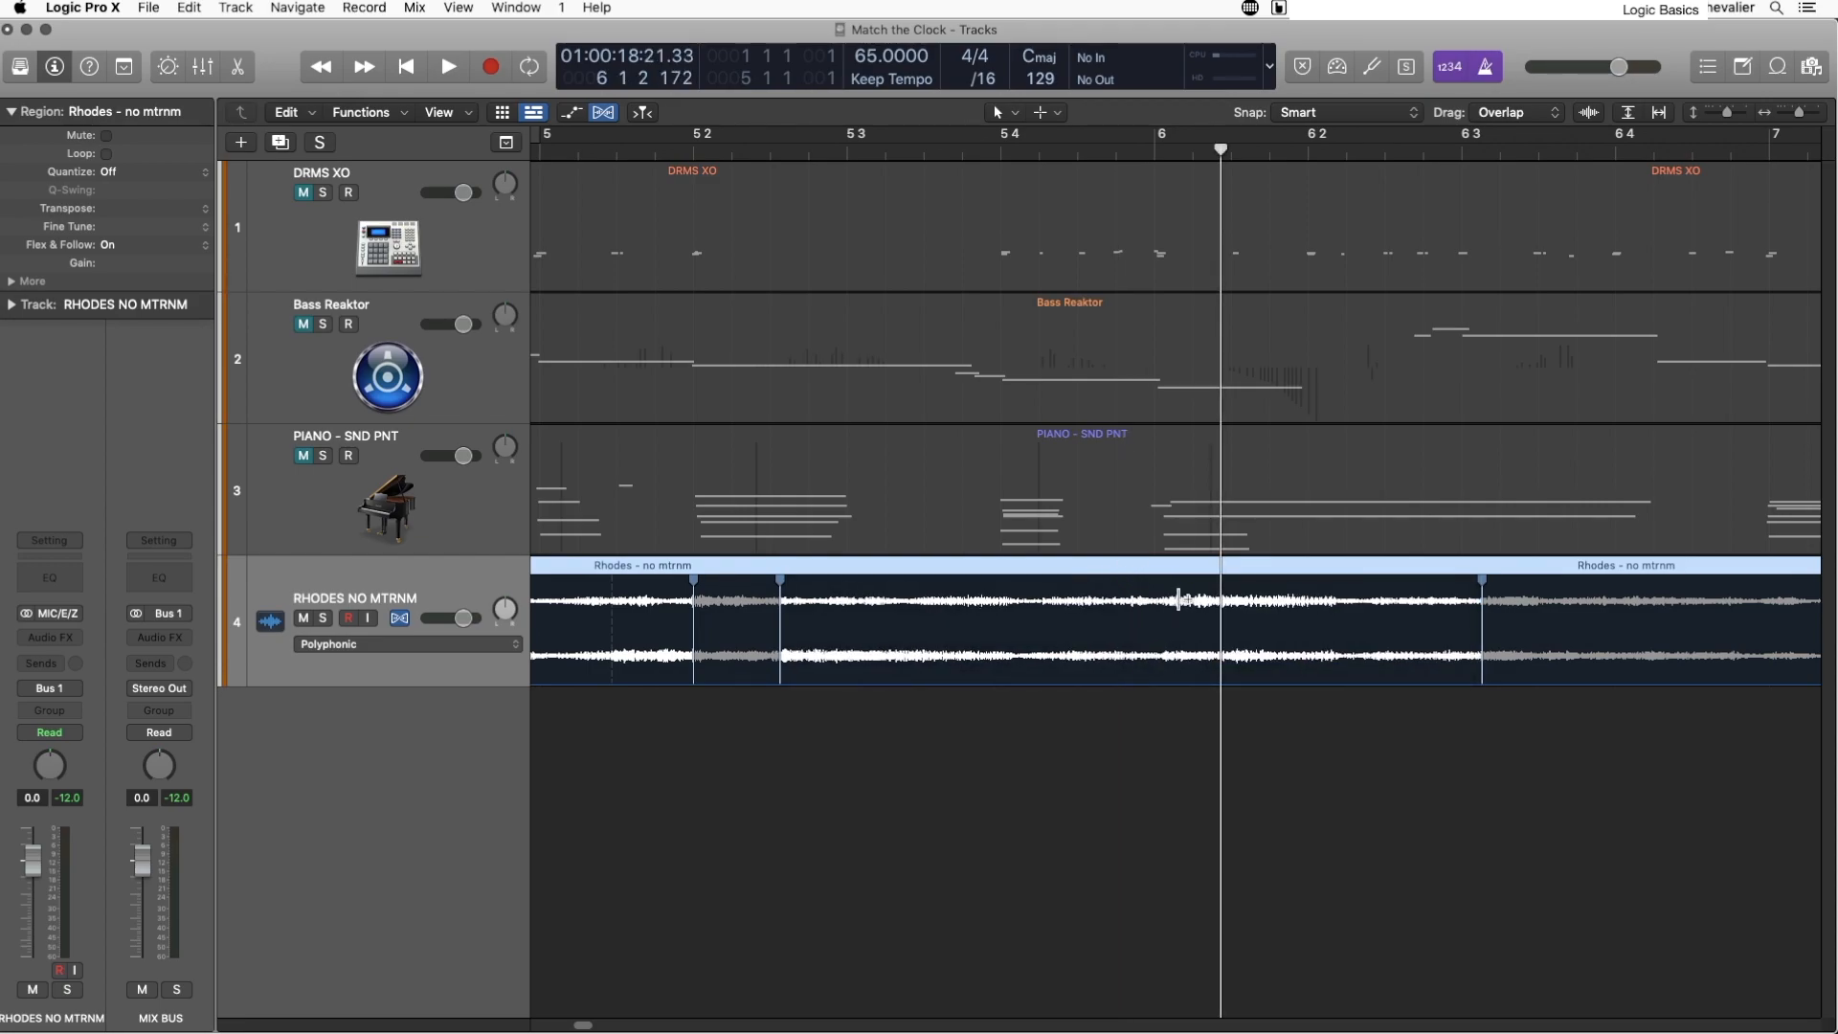
{"action": "key", "text": "space"}
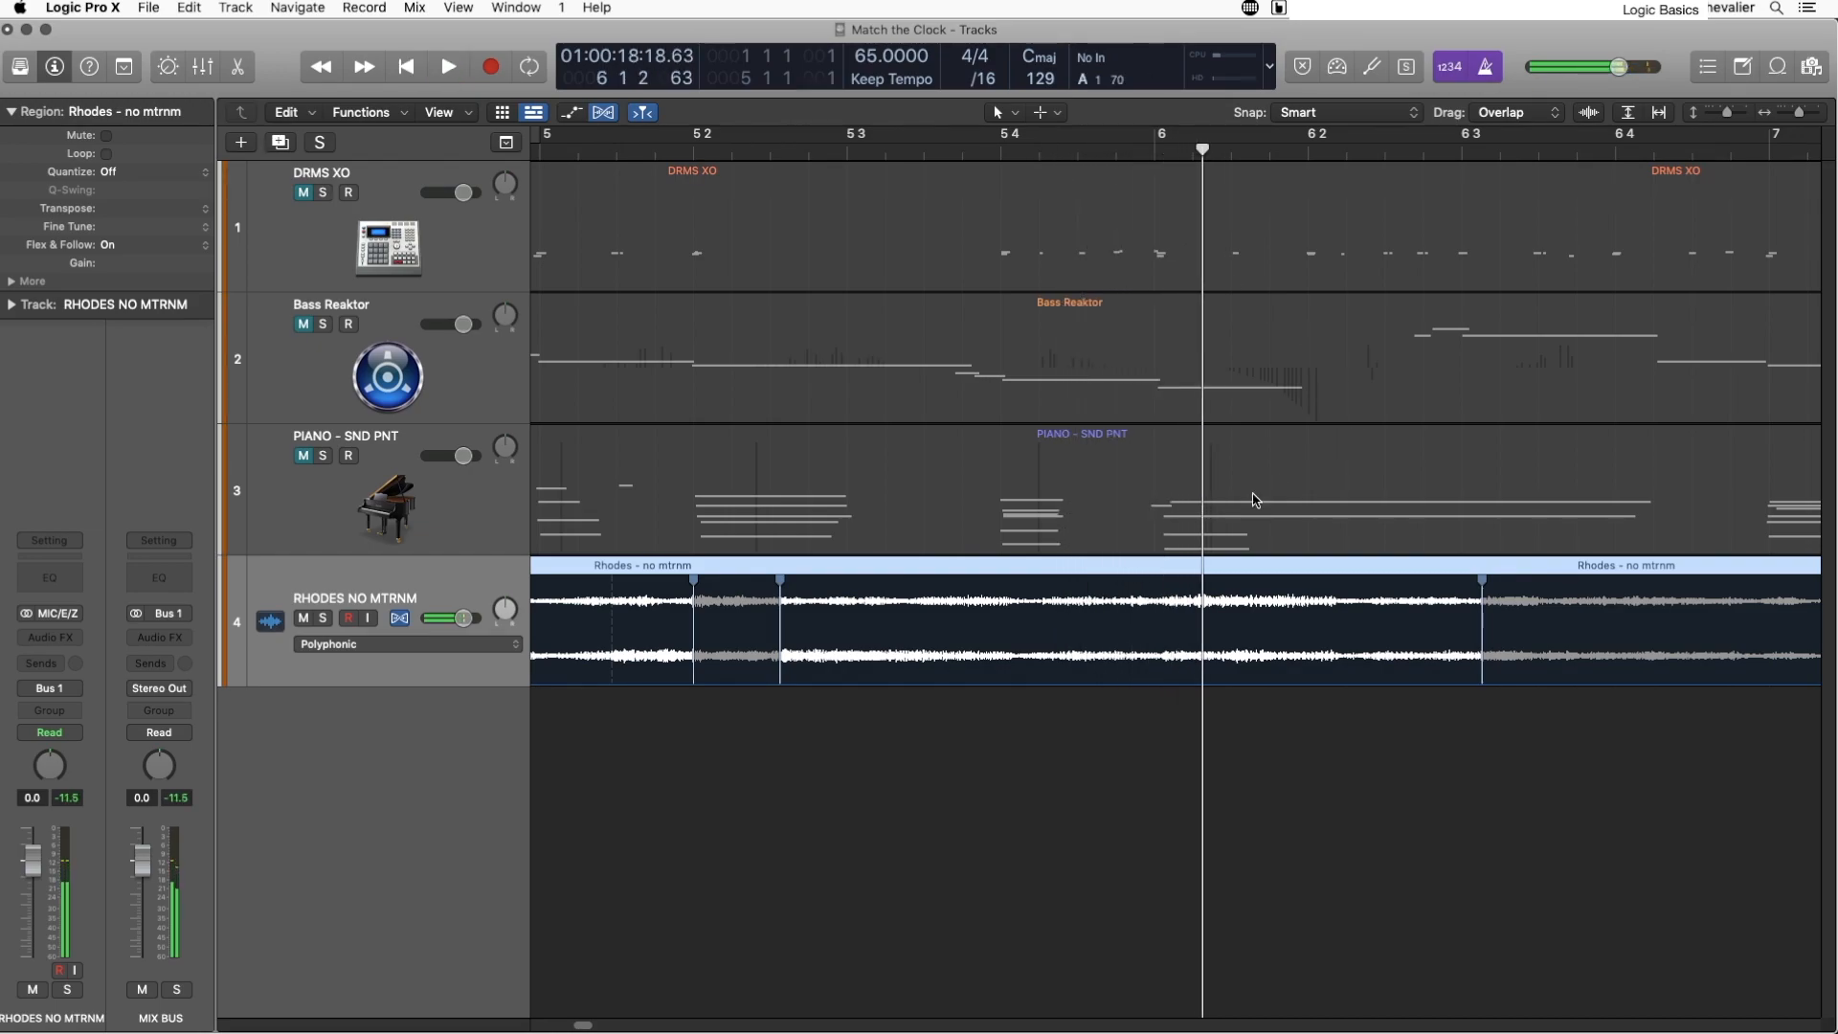
{"action": "left_click_drag", "start_coordinate": [1199, 593], "coordinate": [1155, 580]}
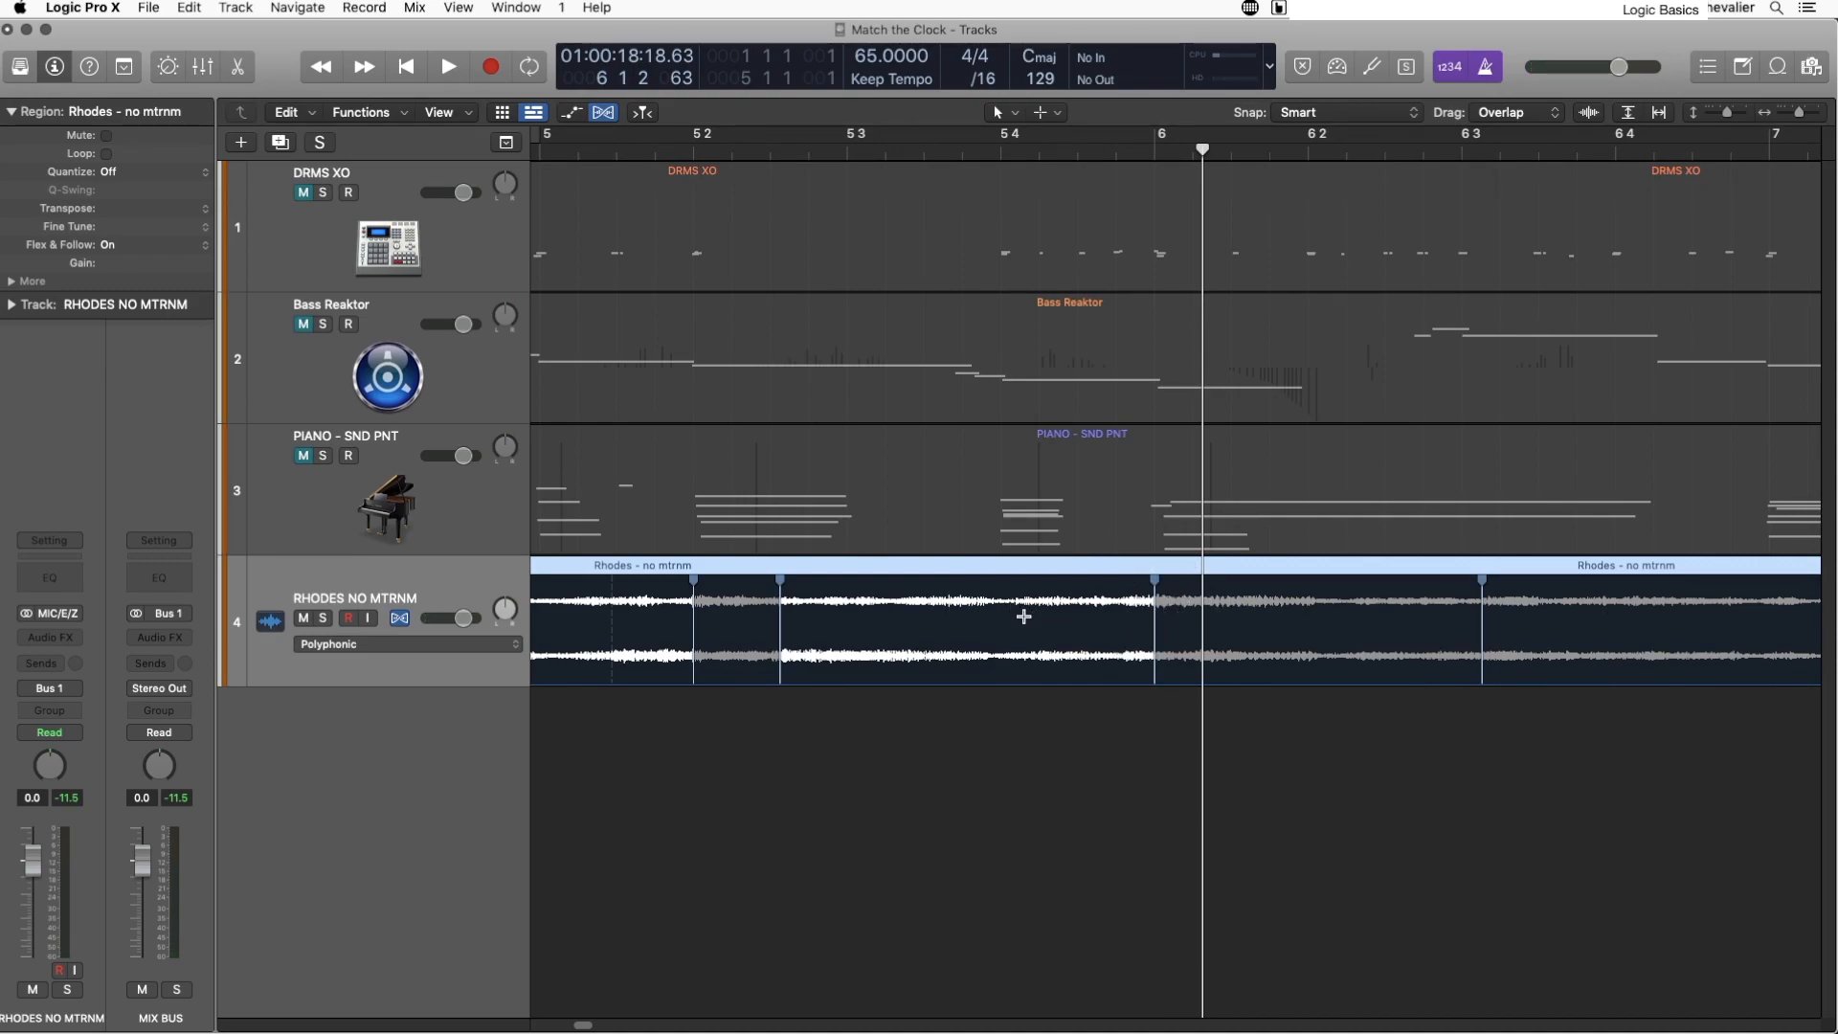
Step: Enlarge the track heights, play from bar 5, and delete the extra flex marker between beats 2 and 3 of bar 5
{"action": "key", "text": "super+Down"}
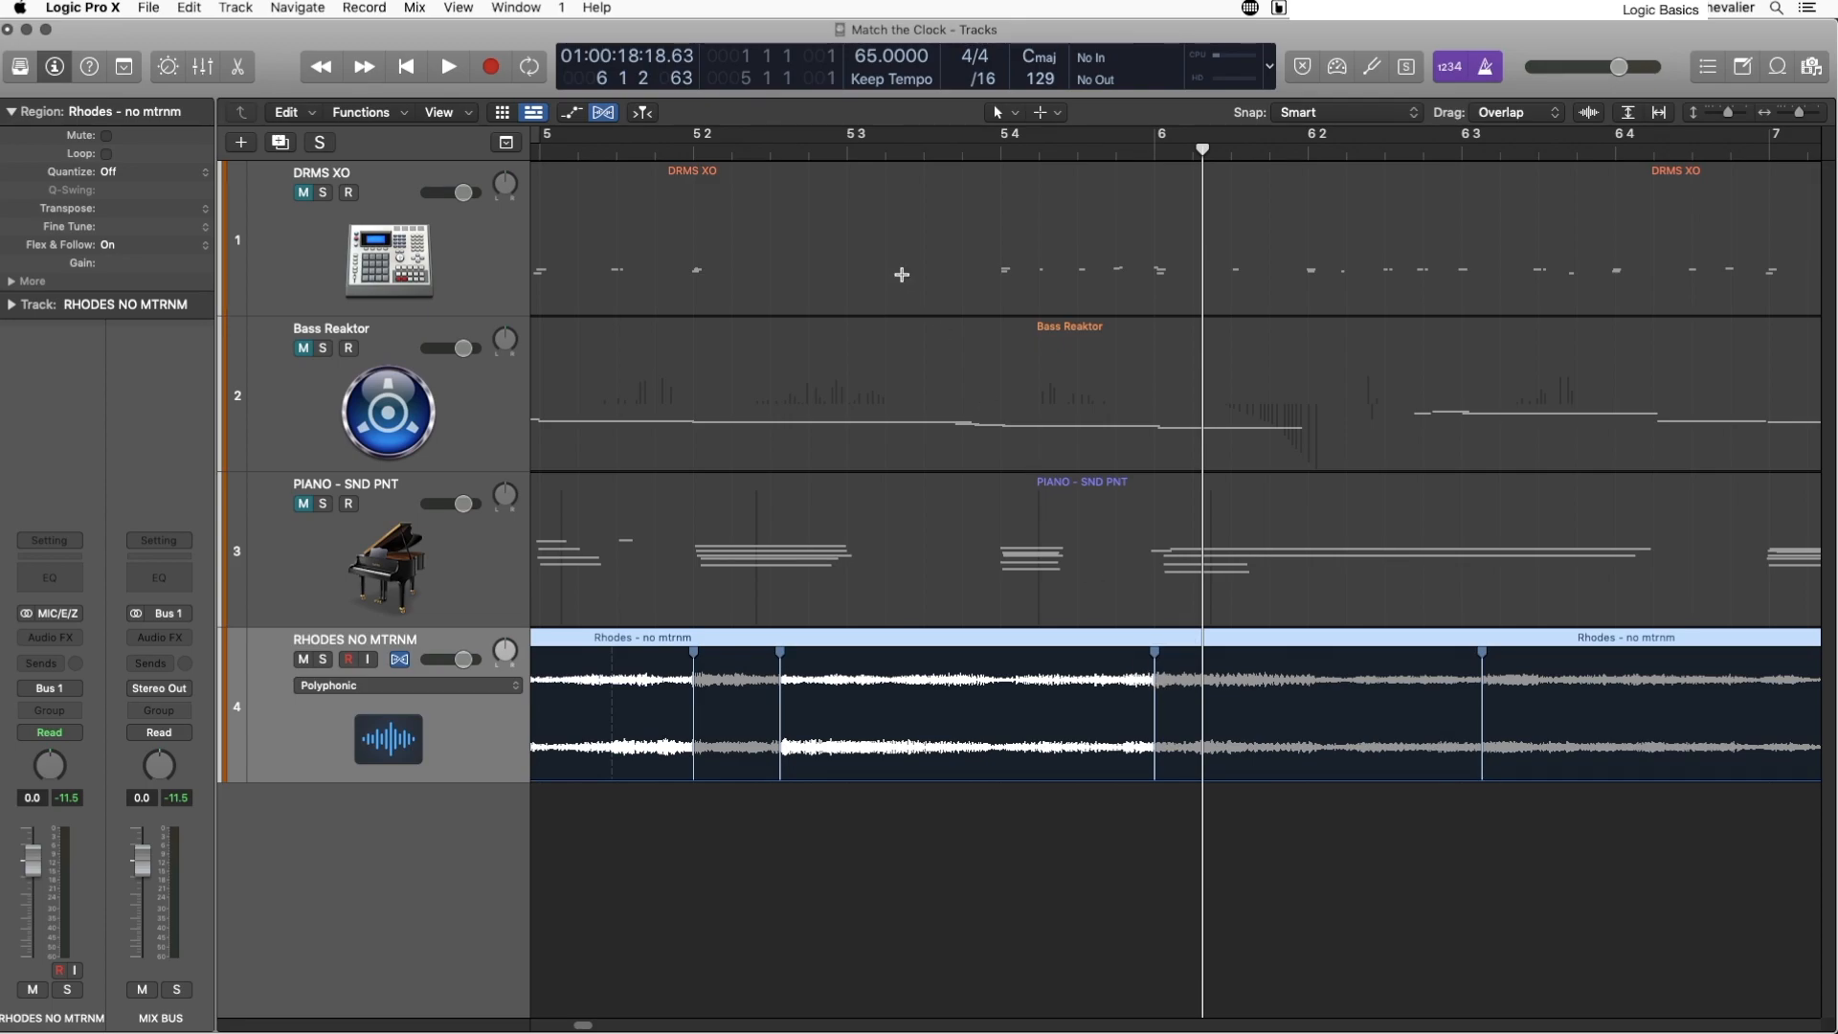
{"action": "key", "text": "space"}
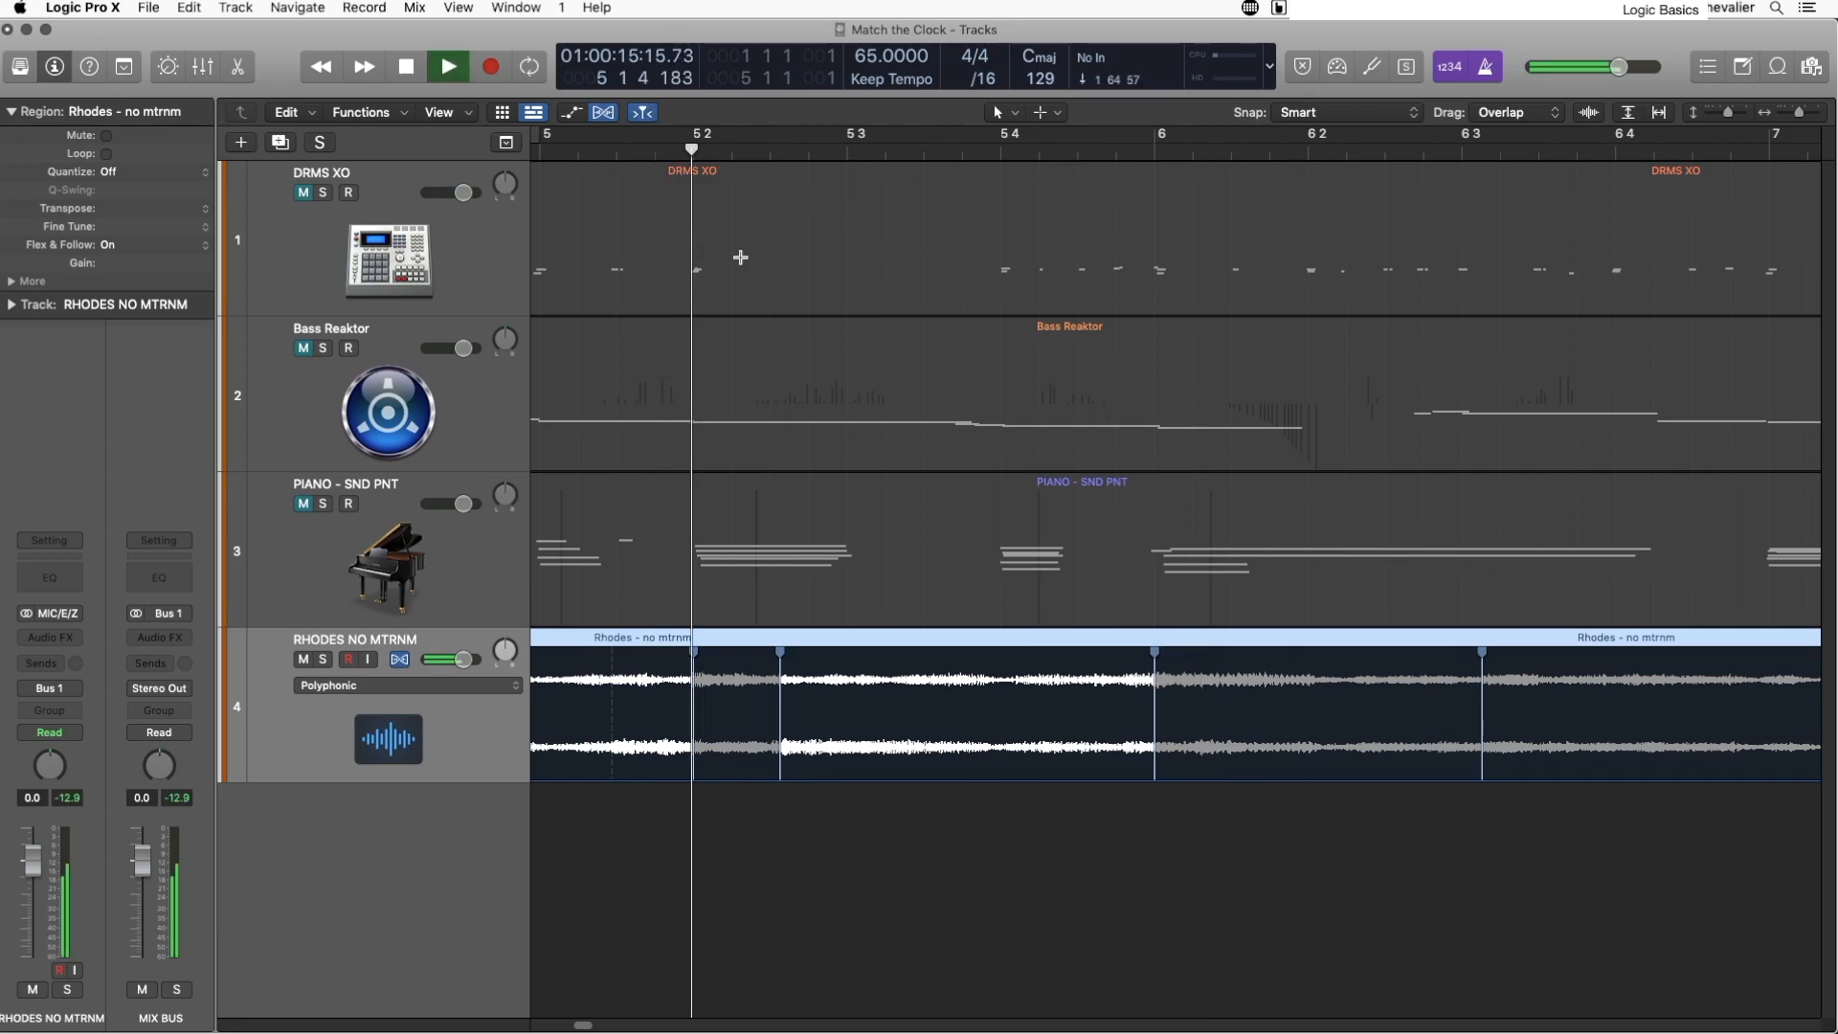
{"action": "left_click", "coordinate": [778, 639]}
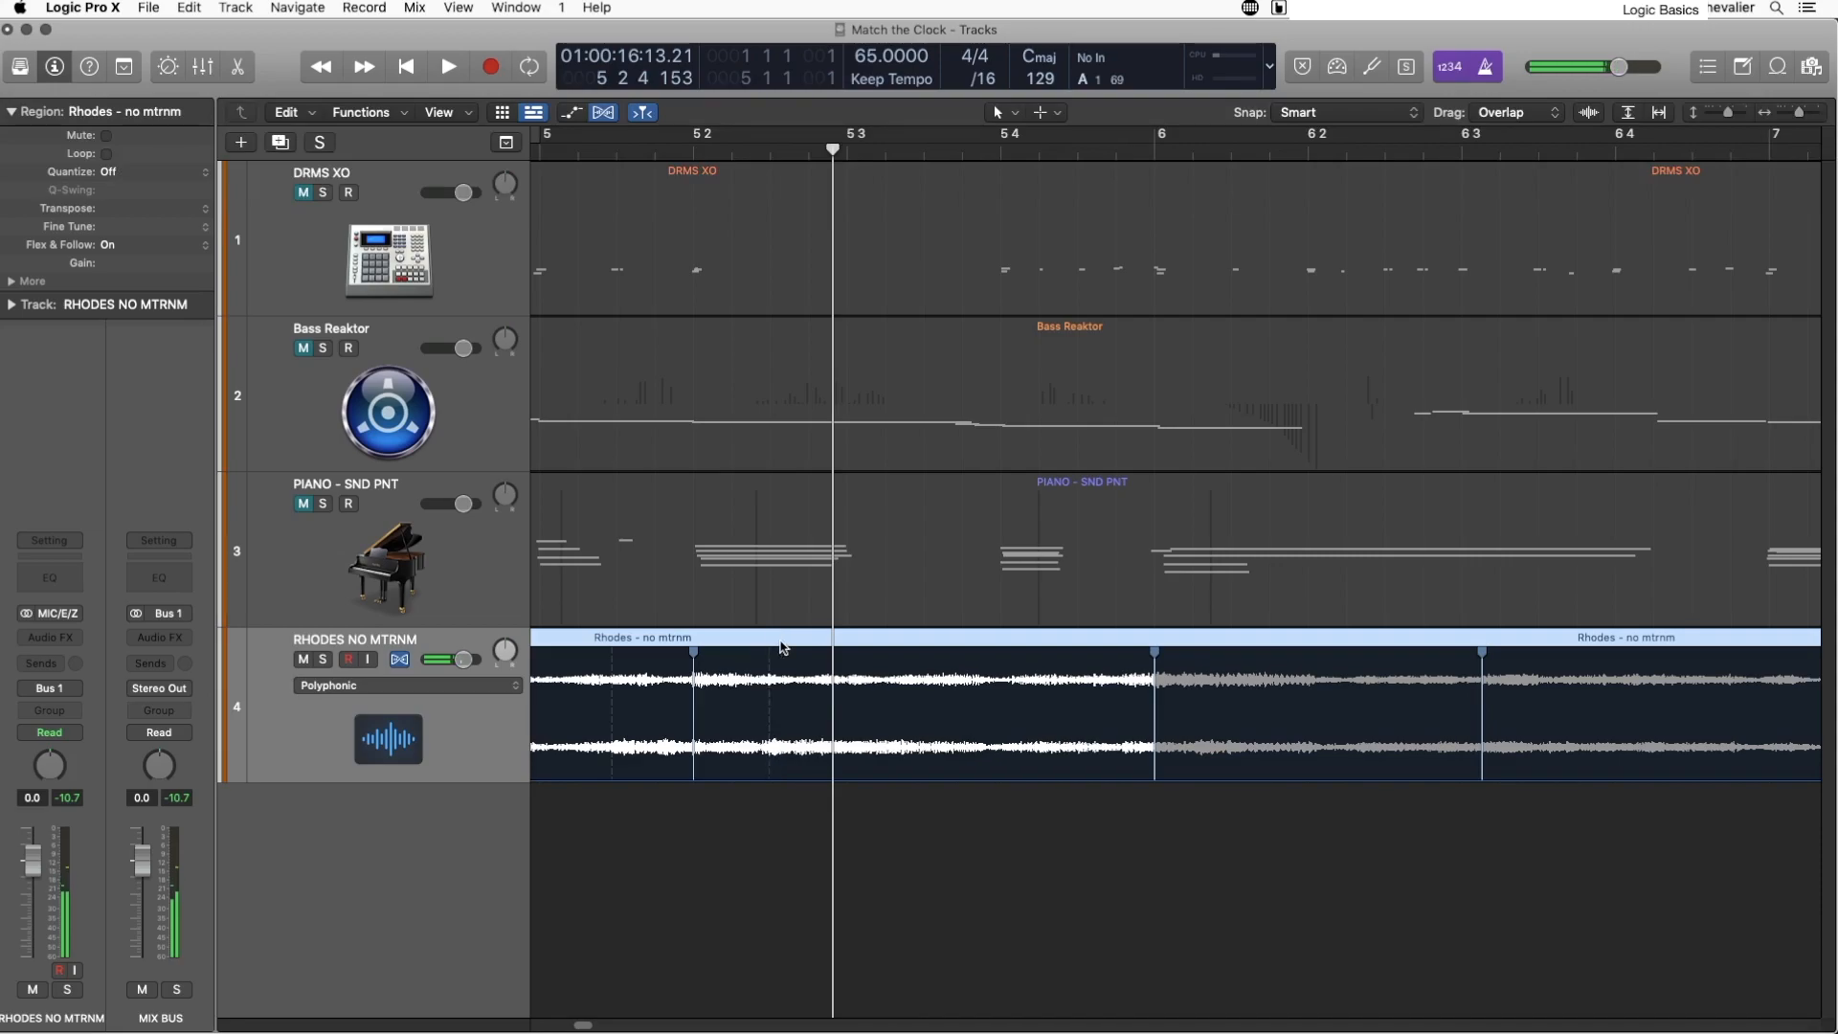
Step: Replay into bar 6, replace its flex marker with one at the earlier chord onset, and shift that marker to just before the downbeat
{"action": "double_click", "coordinate": [651, 156]}
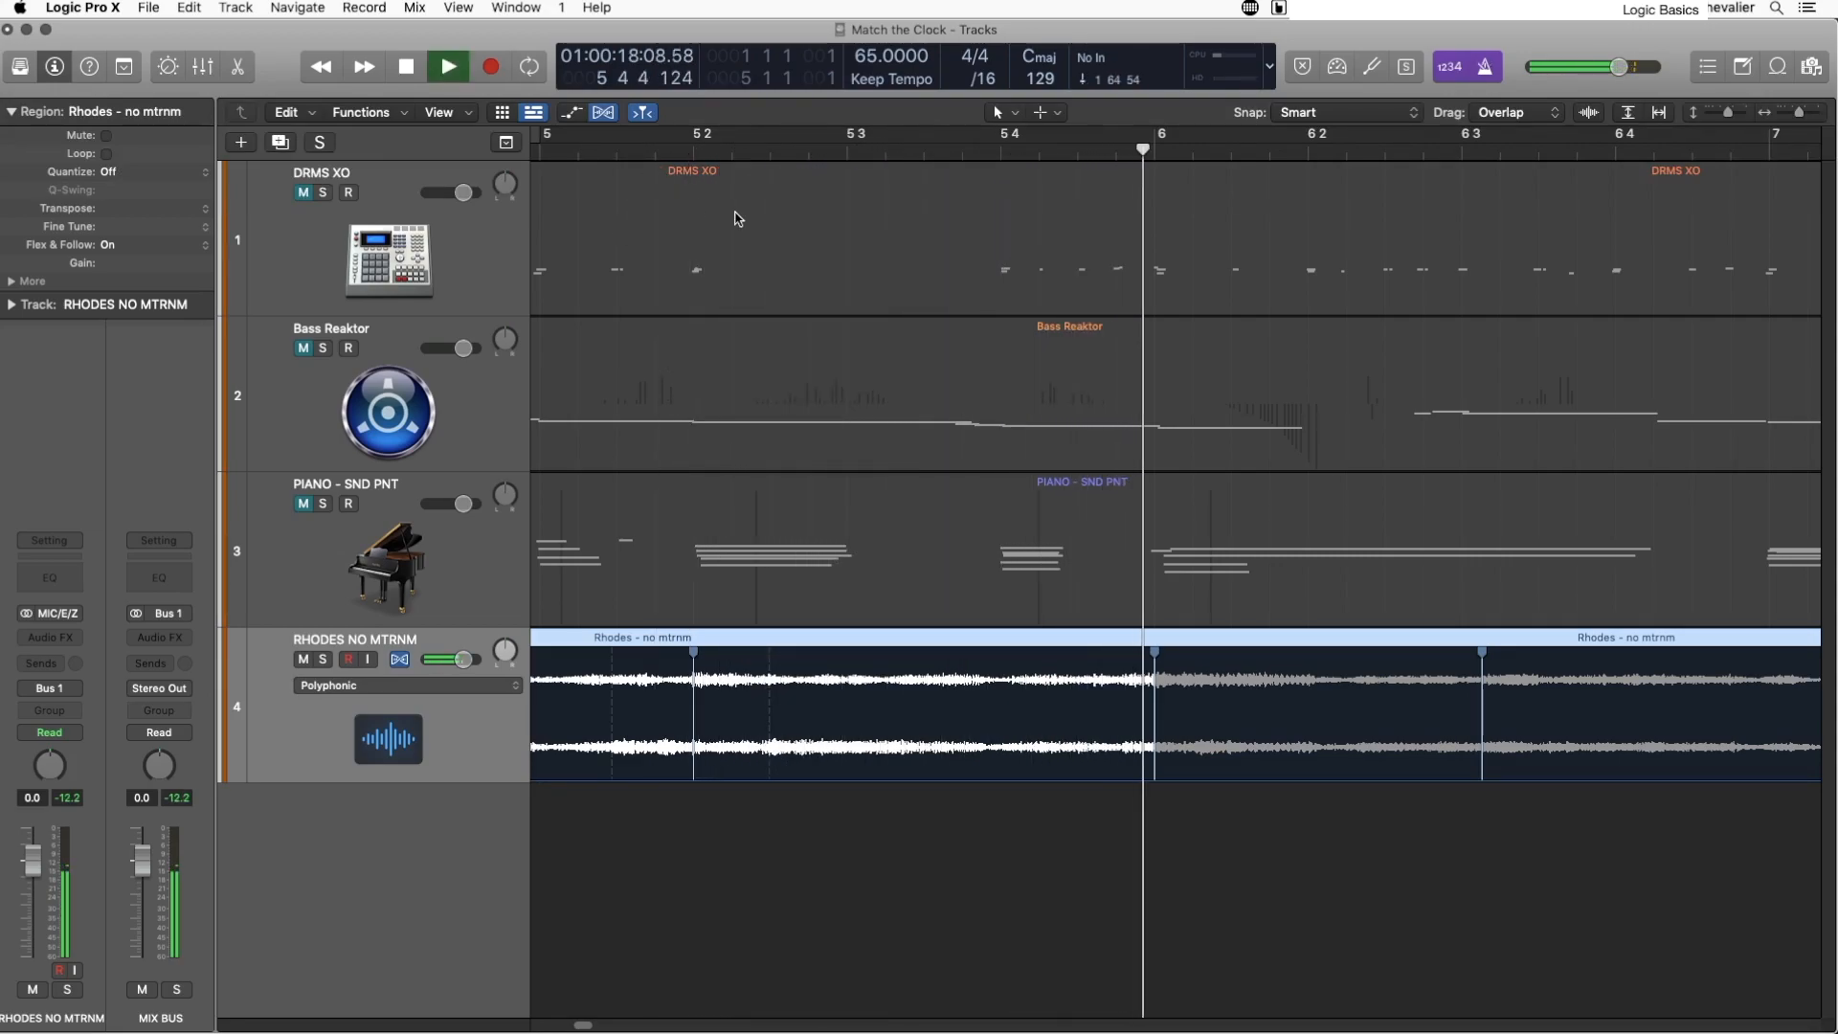
{"action": "key", "text": "space"}
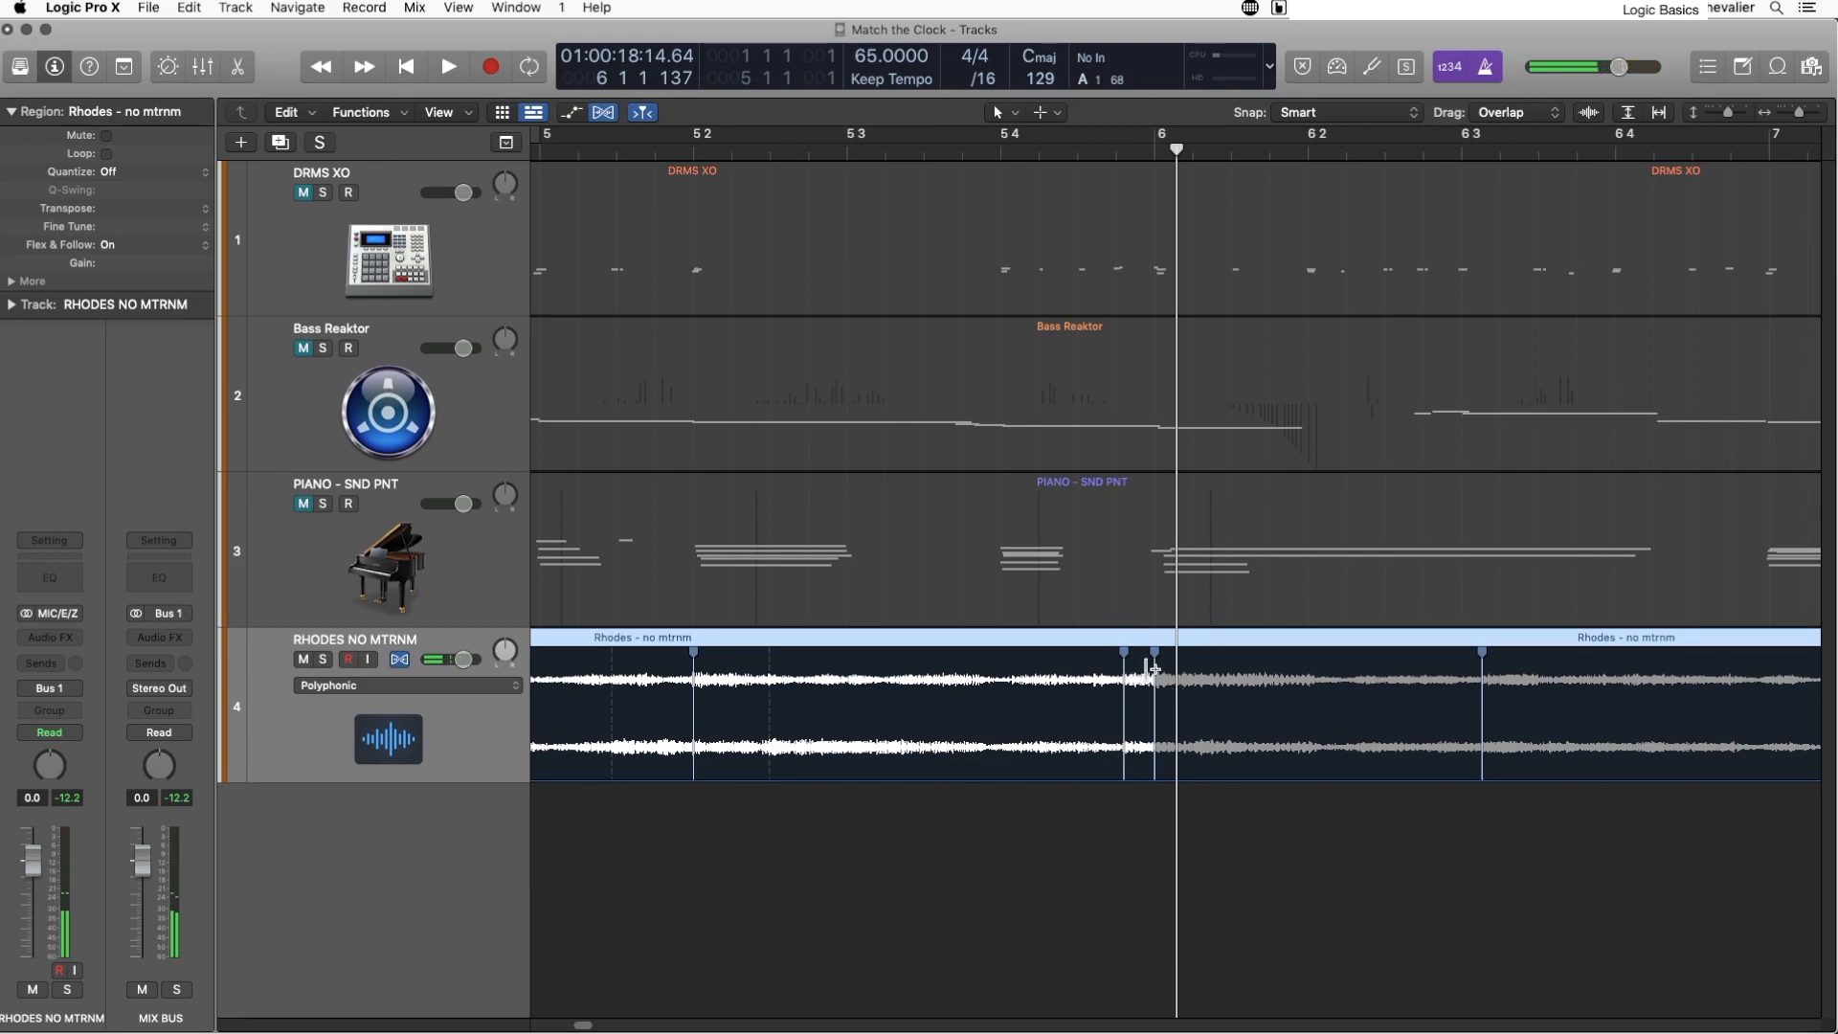
{"action": "double_click", "coordinate": [1152, 668]}
{"action": "left_click_drag", "start_coordinate": [1124, 664], "coordinate": [1136, 665]}
Step: Replay from bar 5 through bar 6 and pull the flex marker just after beat 3 earlier onto bar 6 beat 3
{"action": "left_click", "coordinate": [657, 149]}
{"action": "key", "text": "space"}
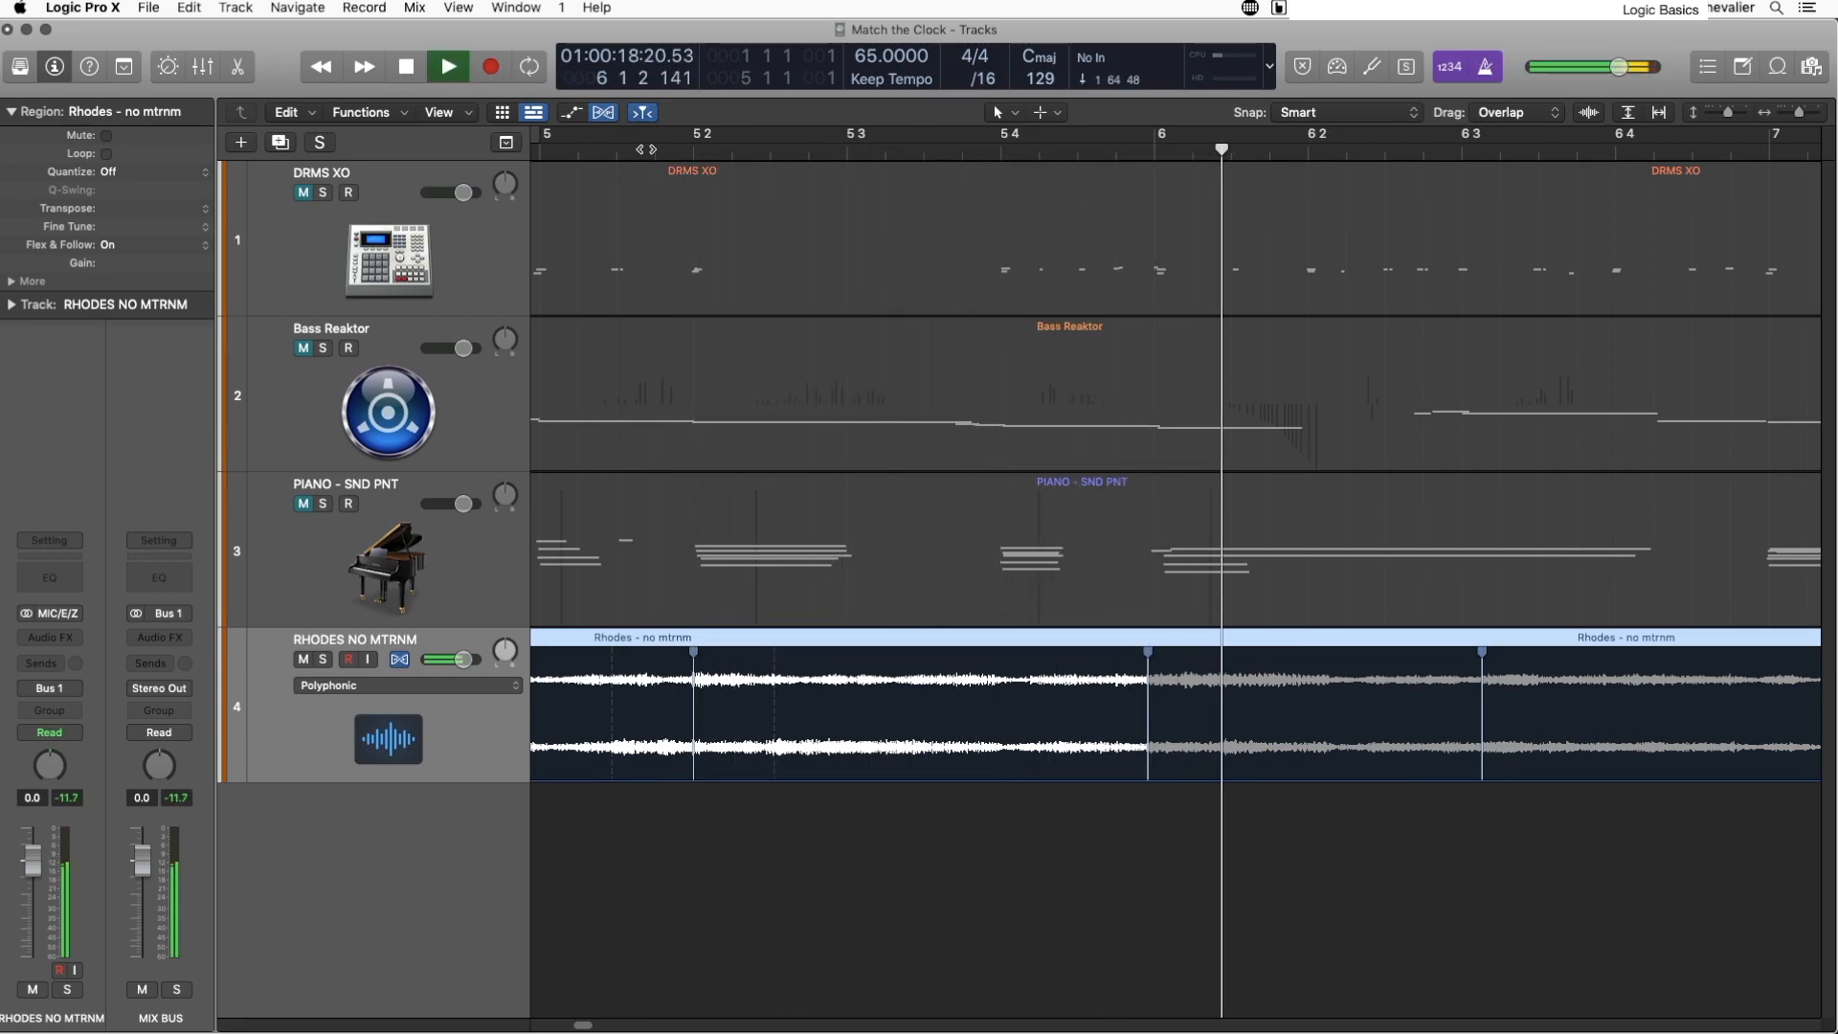
{"action": "key", "text": "space"}
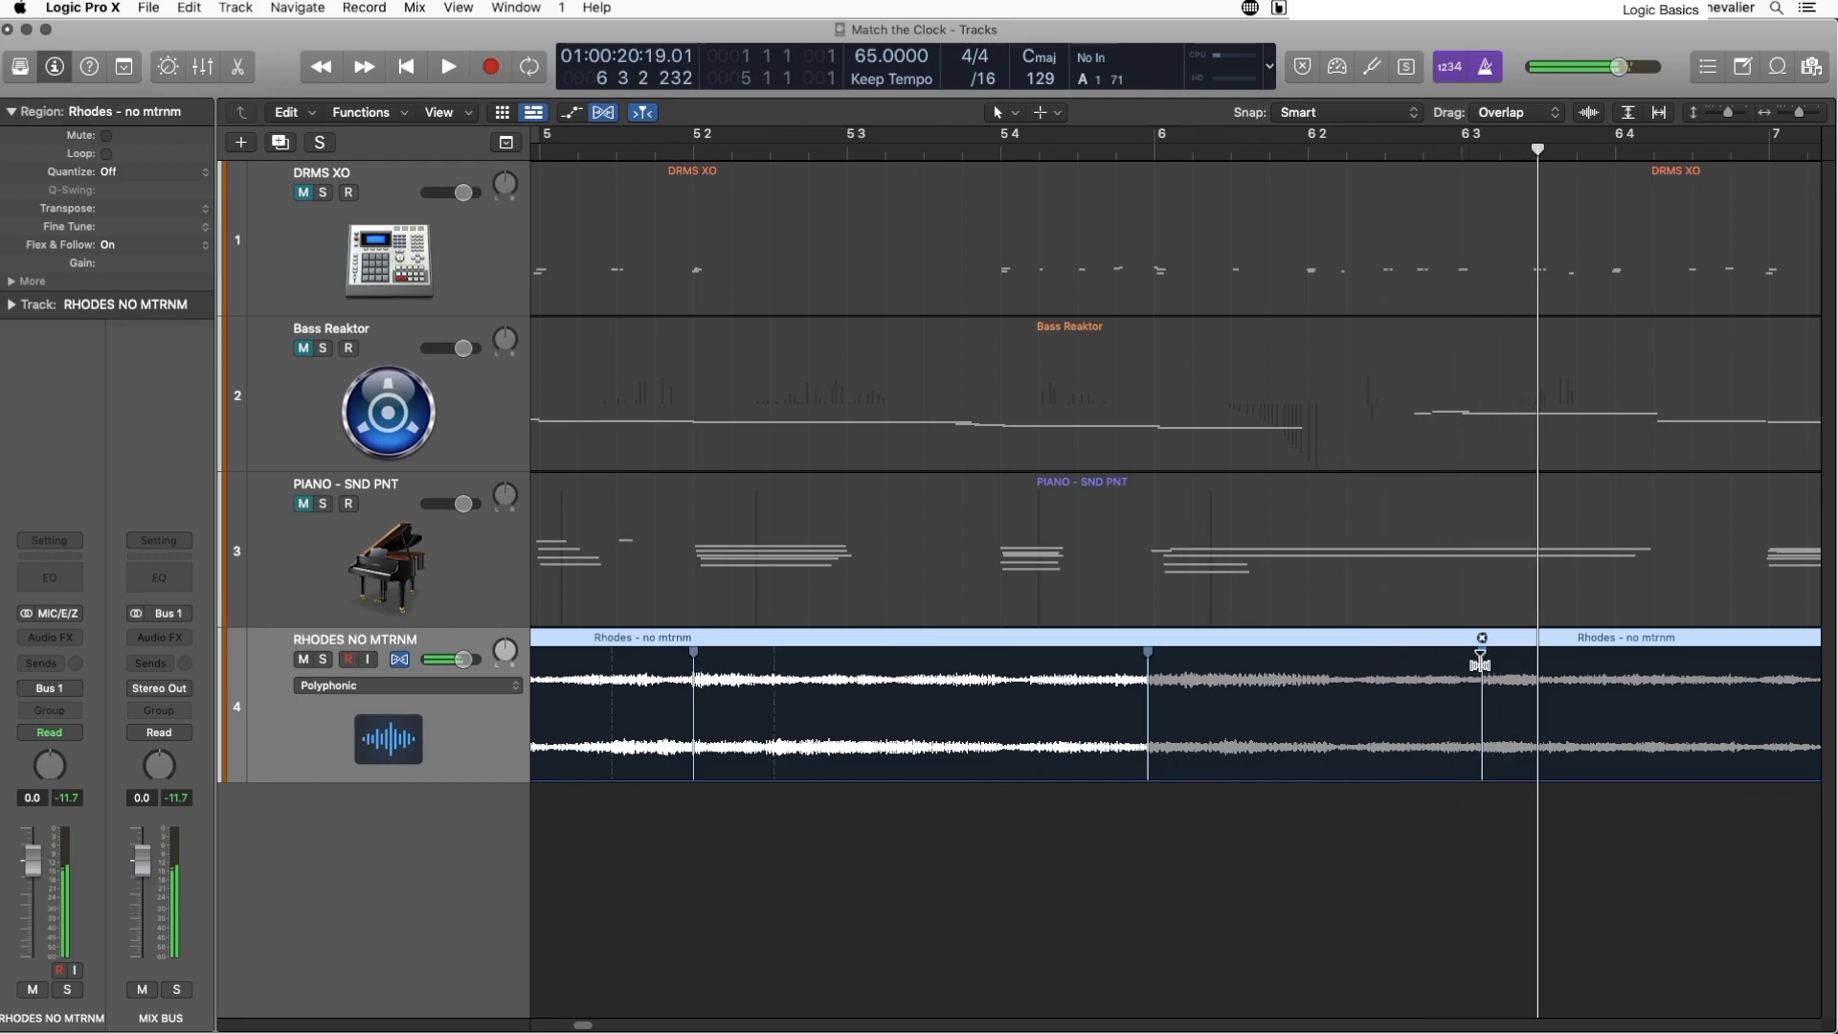
{"action": "left_click_drag", "start_coordinate": [1481, 662], "coordinate": [1462, 663]}
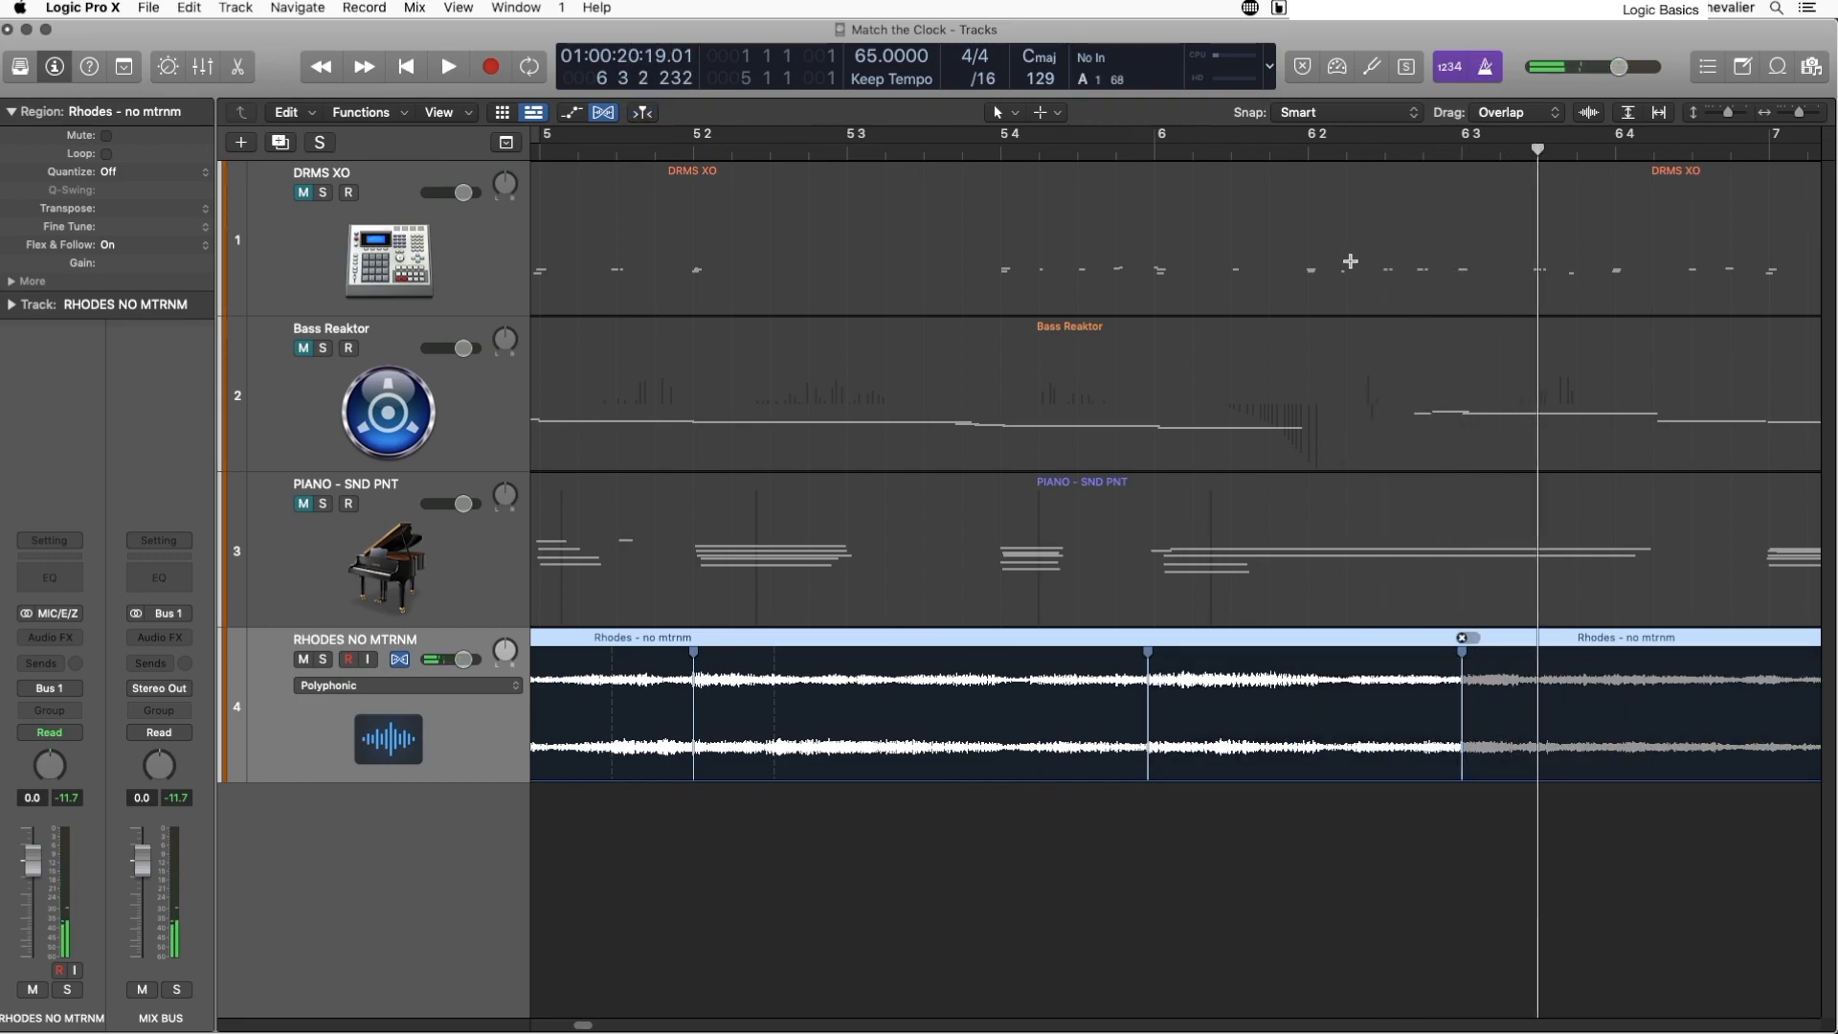
Step: Play the Rhodes from bar 6 into bar 7 and pin the chord with a flex marker on the bar 7 downbeat
{"action": "double_click", "coordinate": [1132, 149]}
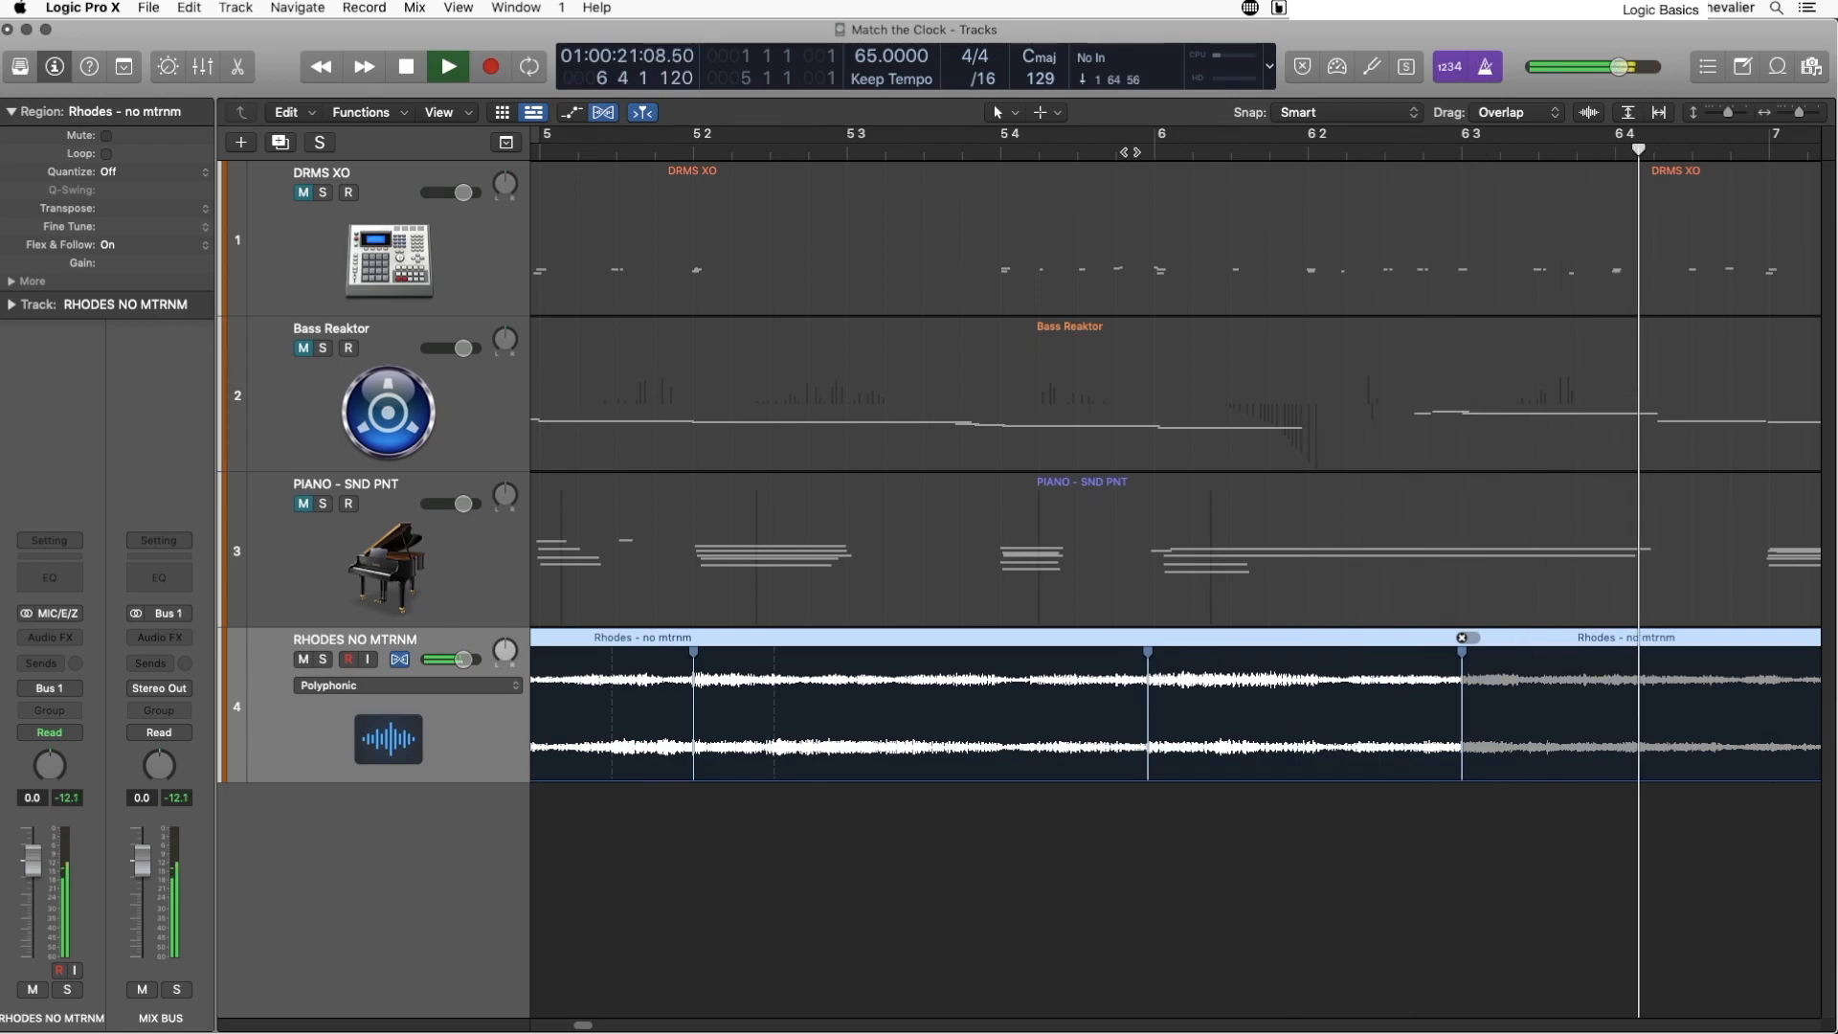
{"action": "key", "text": "space"}
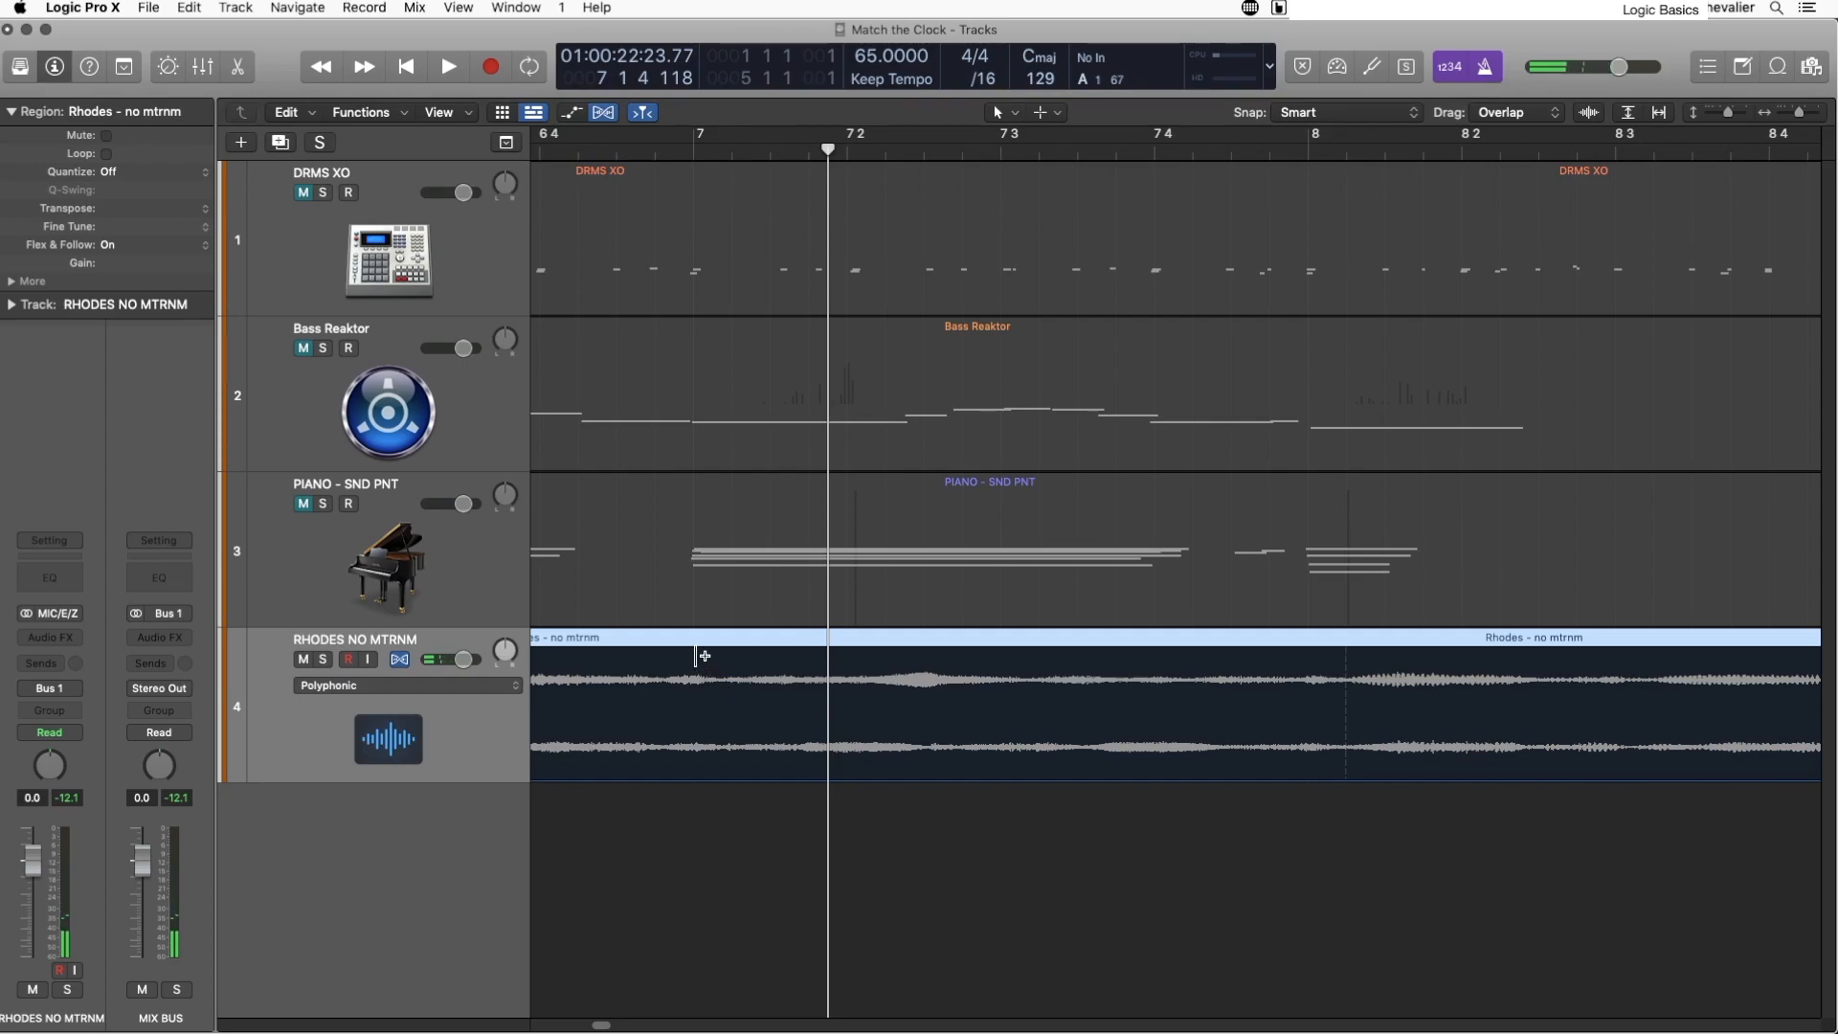
Step: Audition the Rhodes chord just after bar 8 and pull its transient earlier onto the bar 8 downbeat as a flex marker
{"action": "key", "text": "space"}
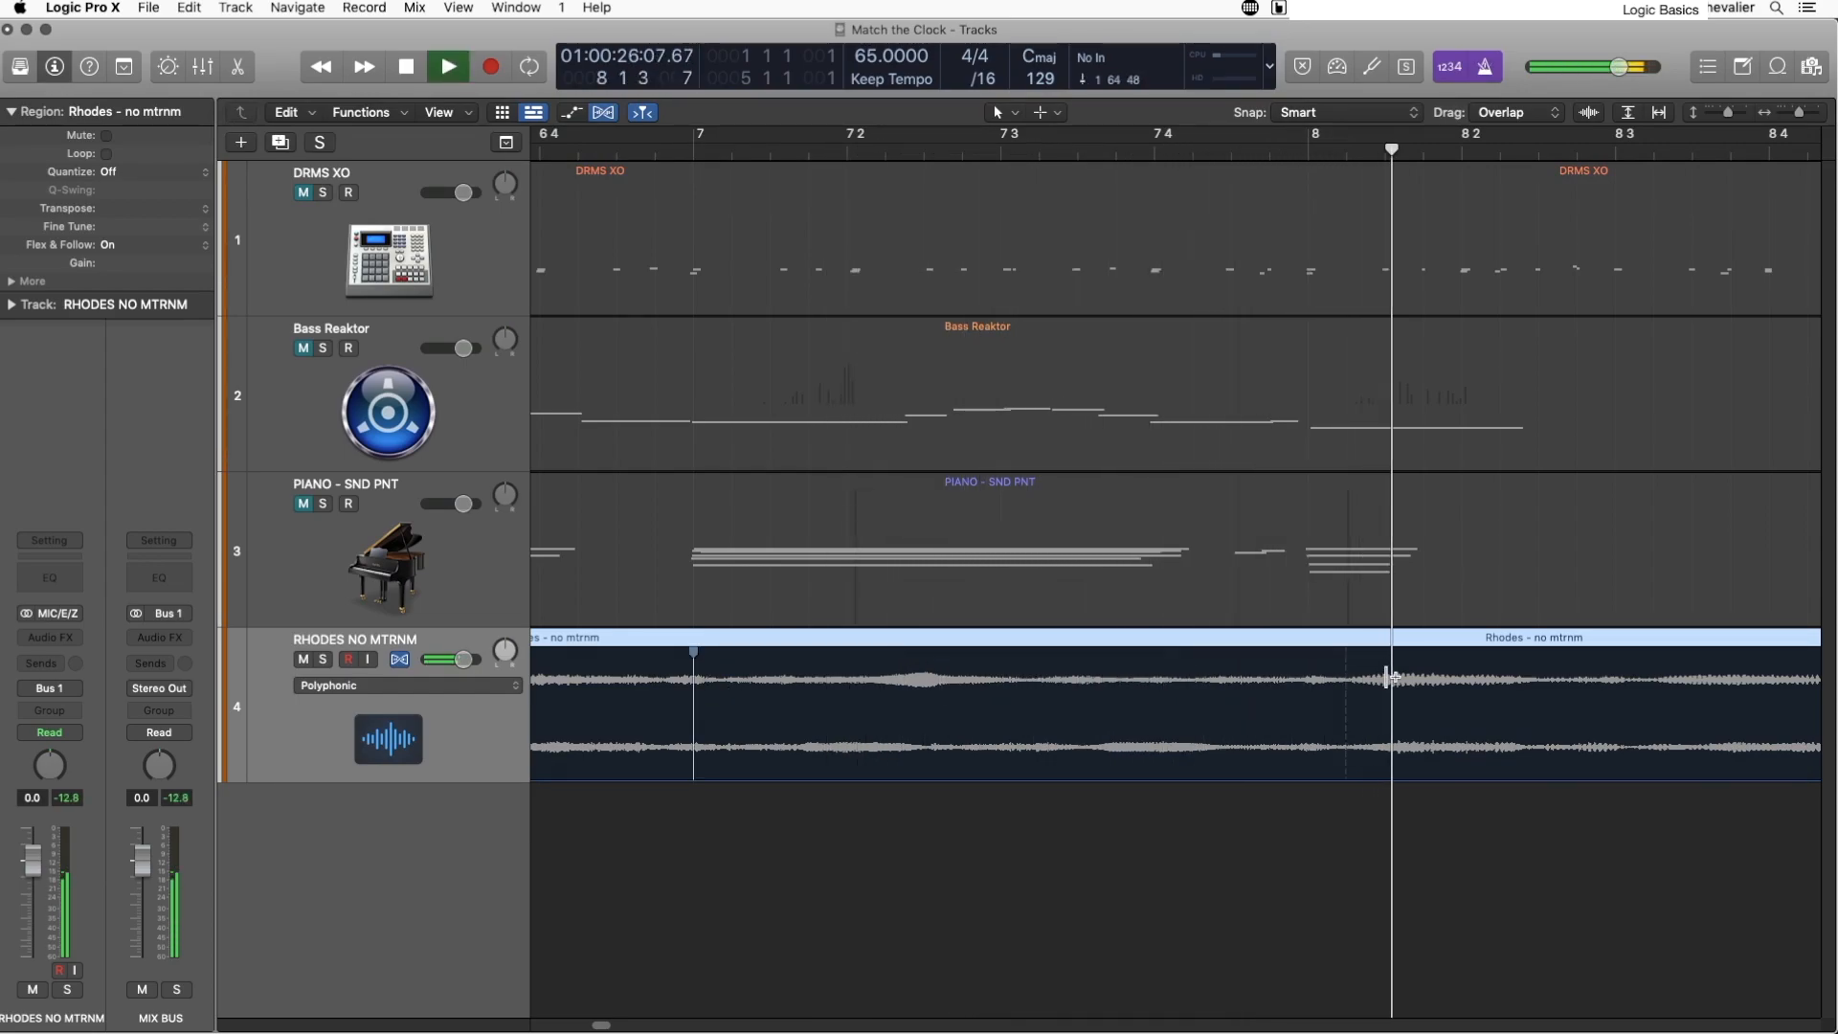
{"action": "key", "text": "space"}
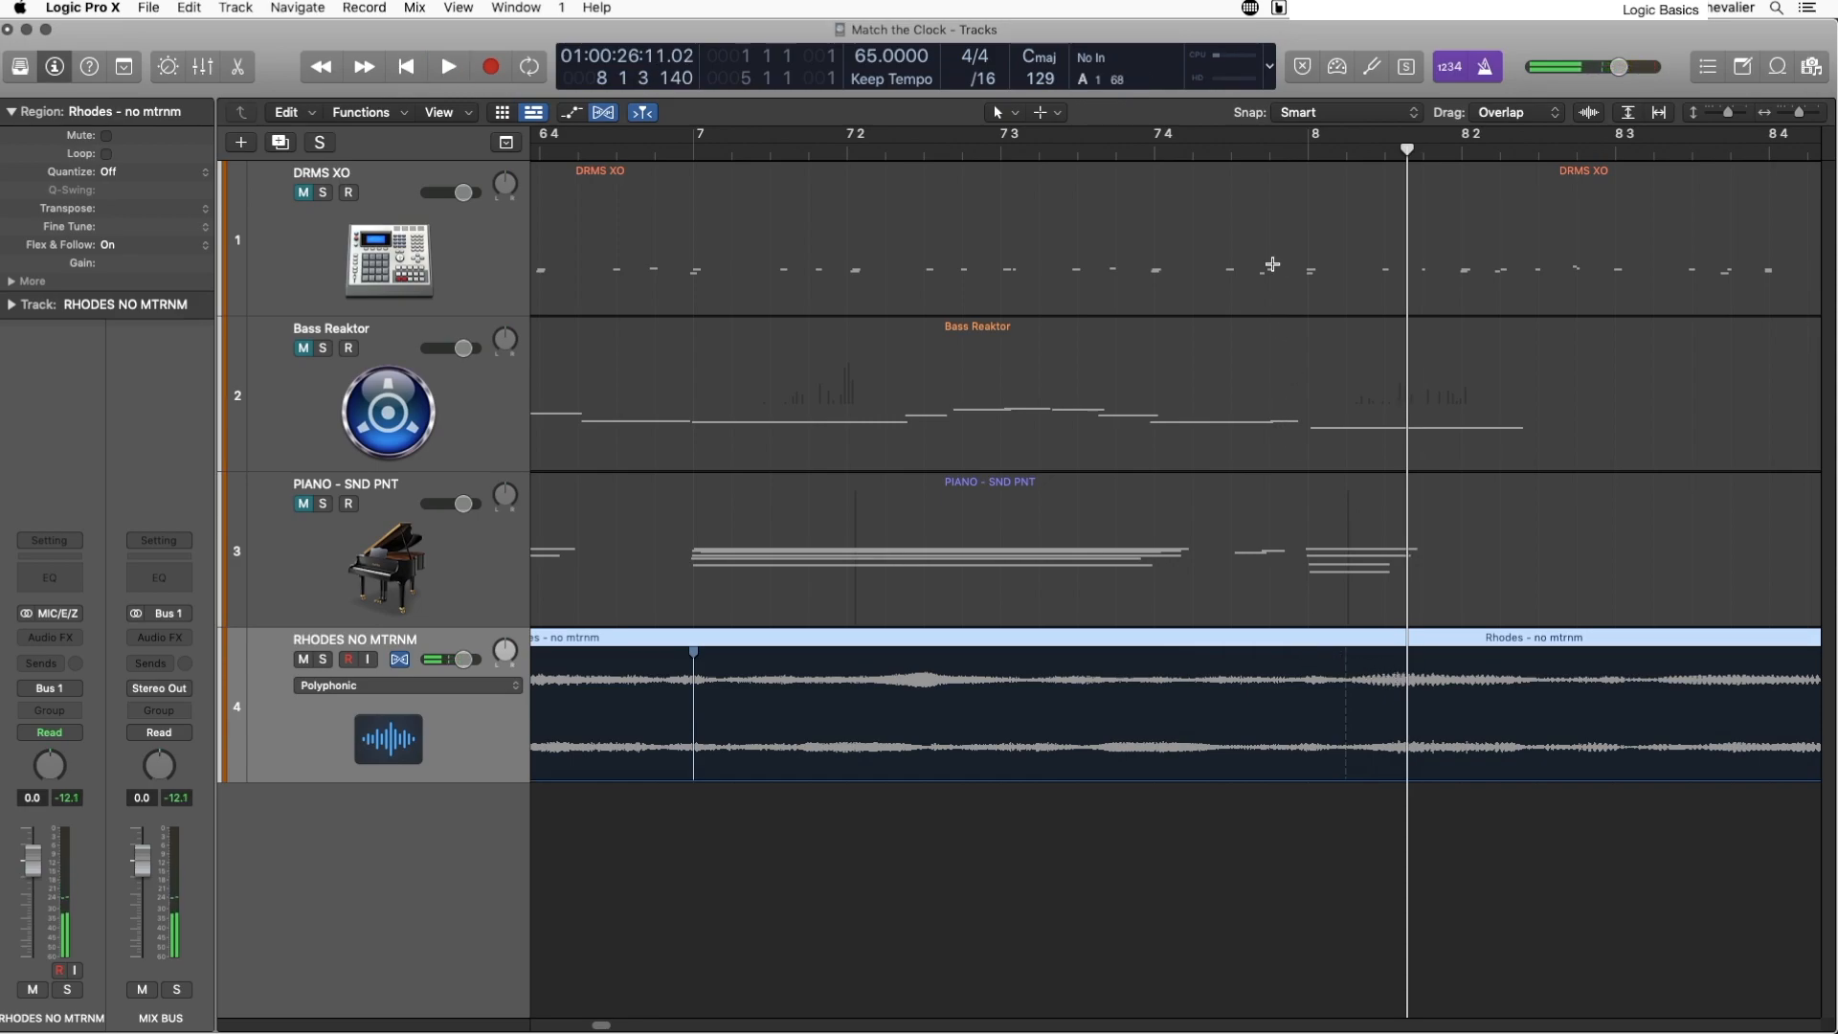
{"action": "left_click", "coordinate": [1215, 158]}
{"action": "key", "text": "space"}
{"action": "key", "text": "space"}
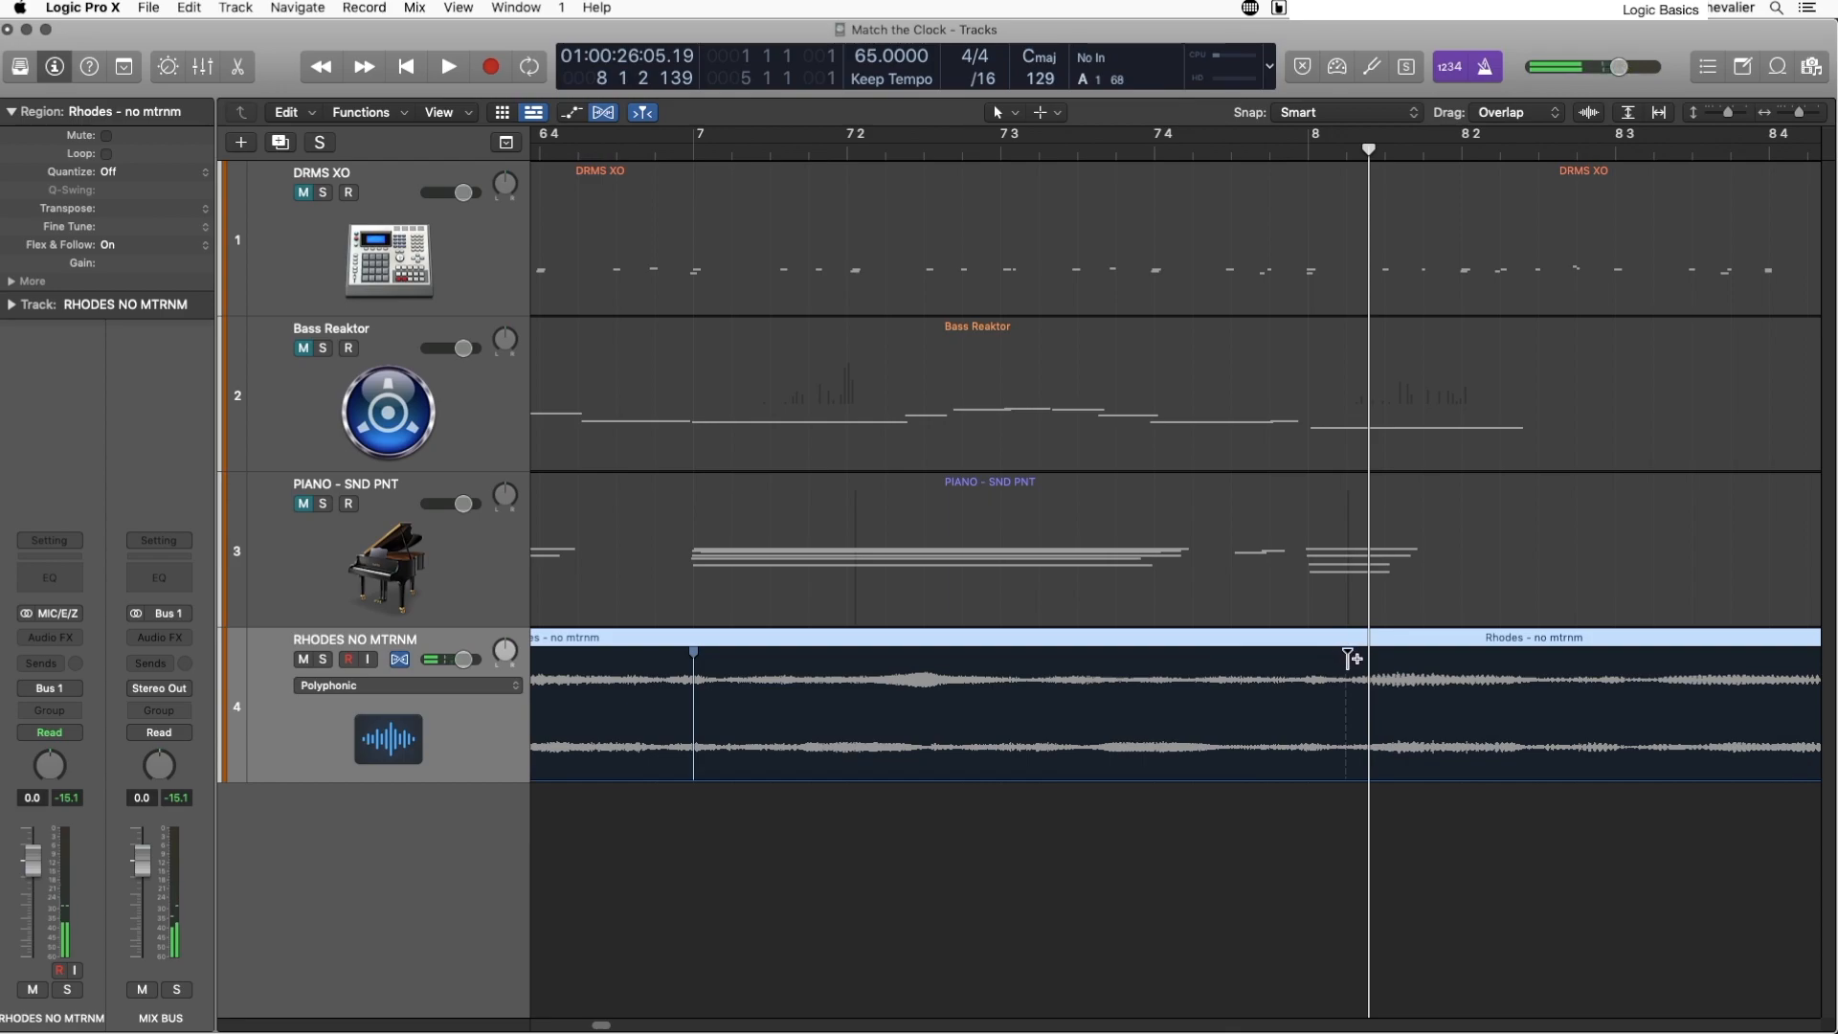
{"action": "left_click", "coordinate": [1308, 659], "text": "shift"}
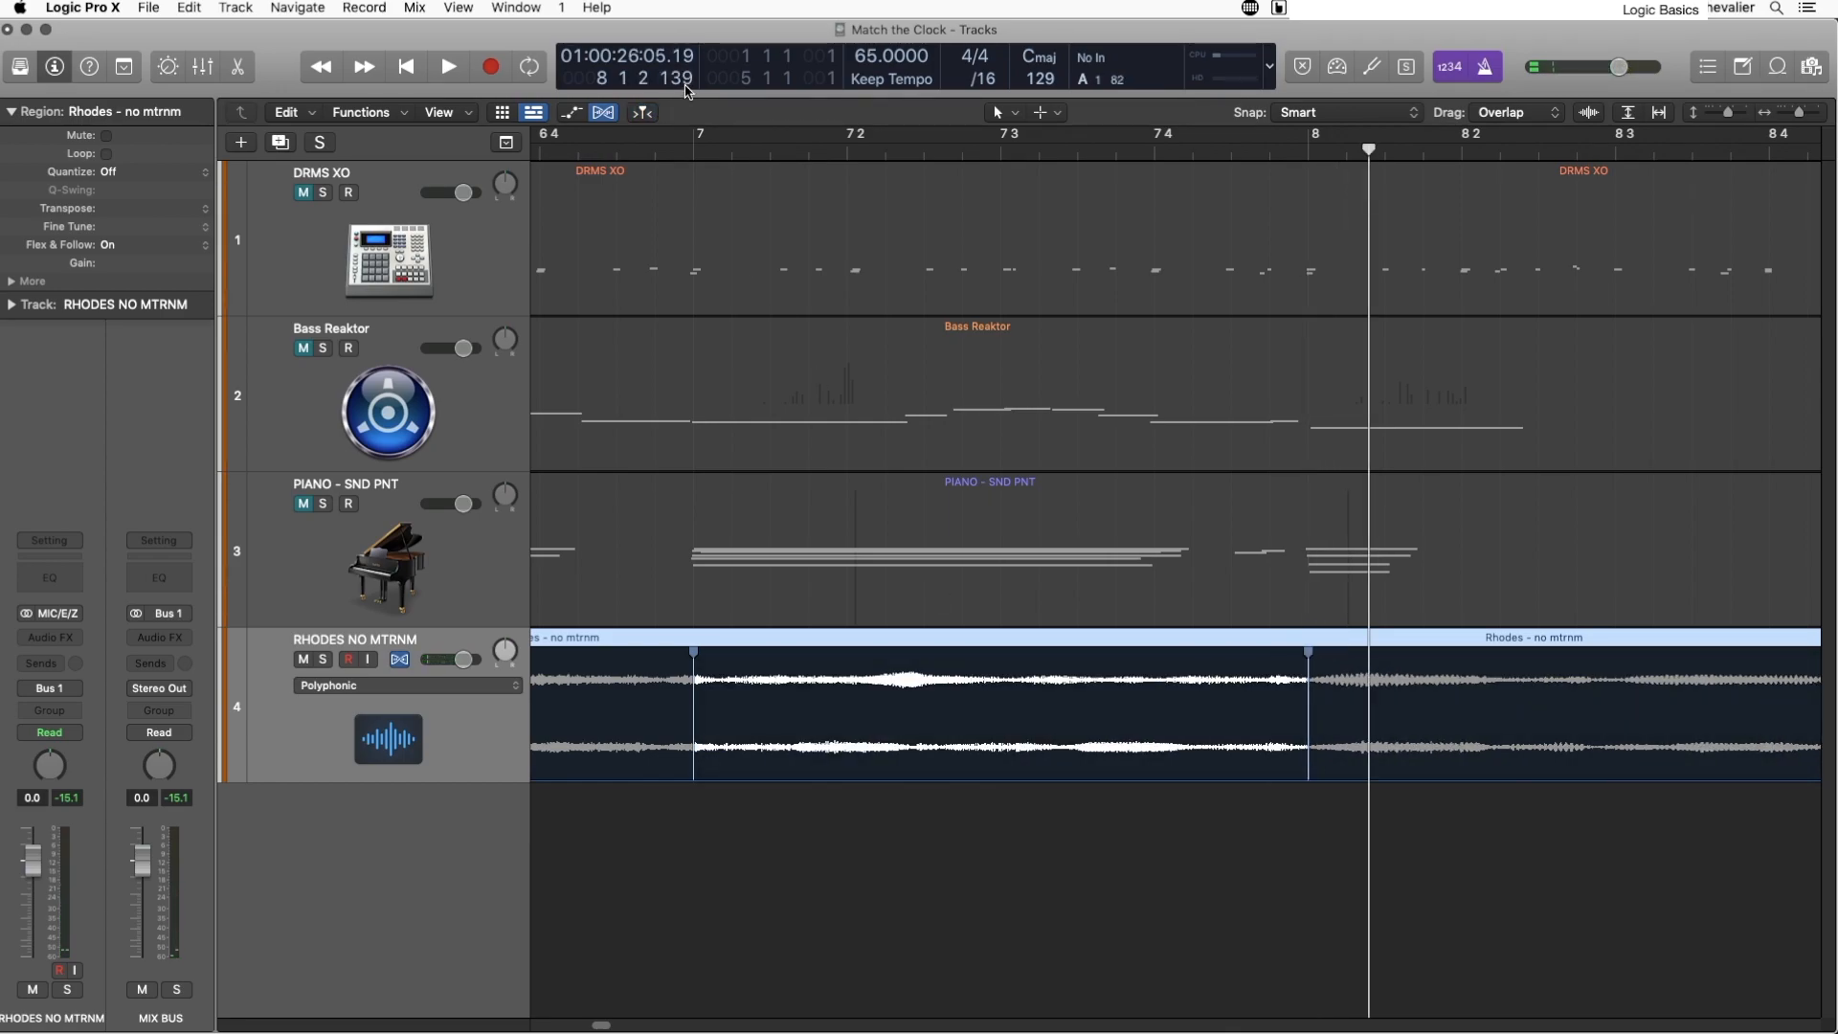
Step: Play the Rhodes from bar 8 into bar 10 to check the remaining chords, zooming out to the end of the performance
{"action": "key", "text": "space"}
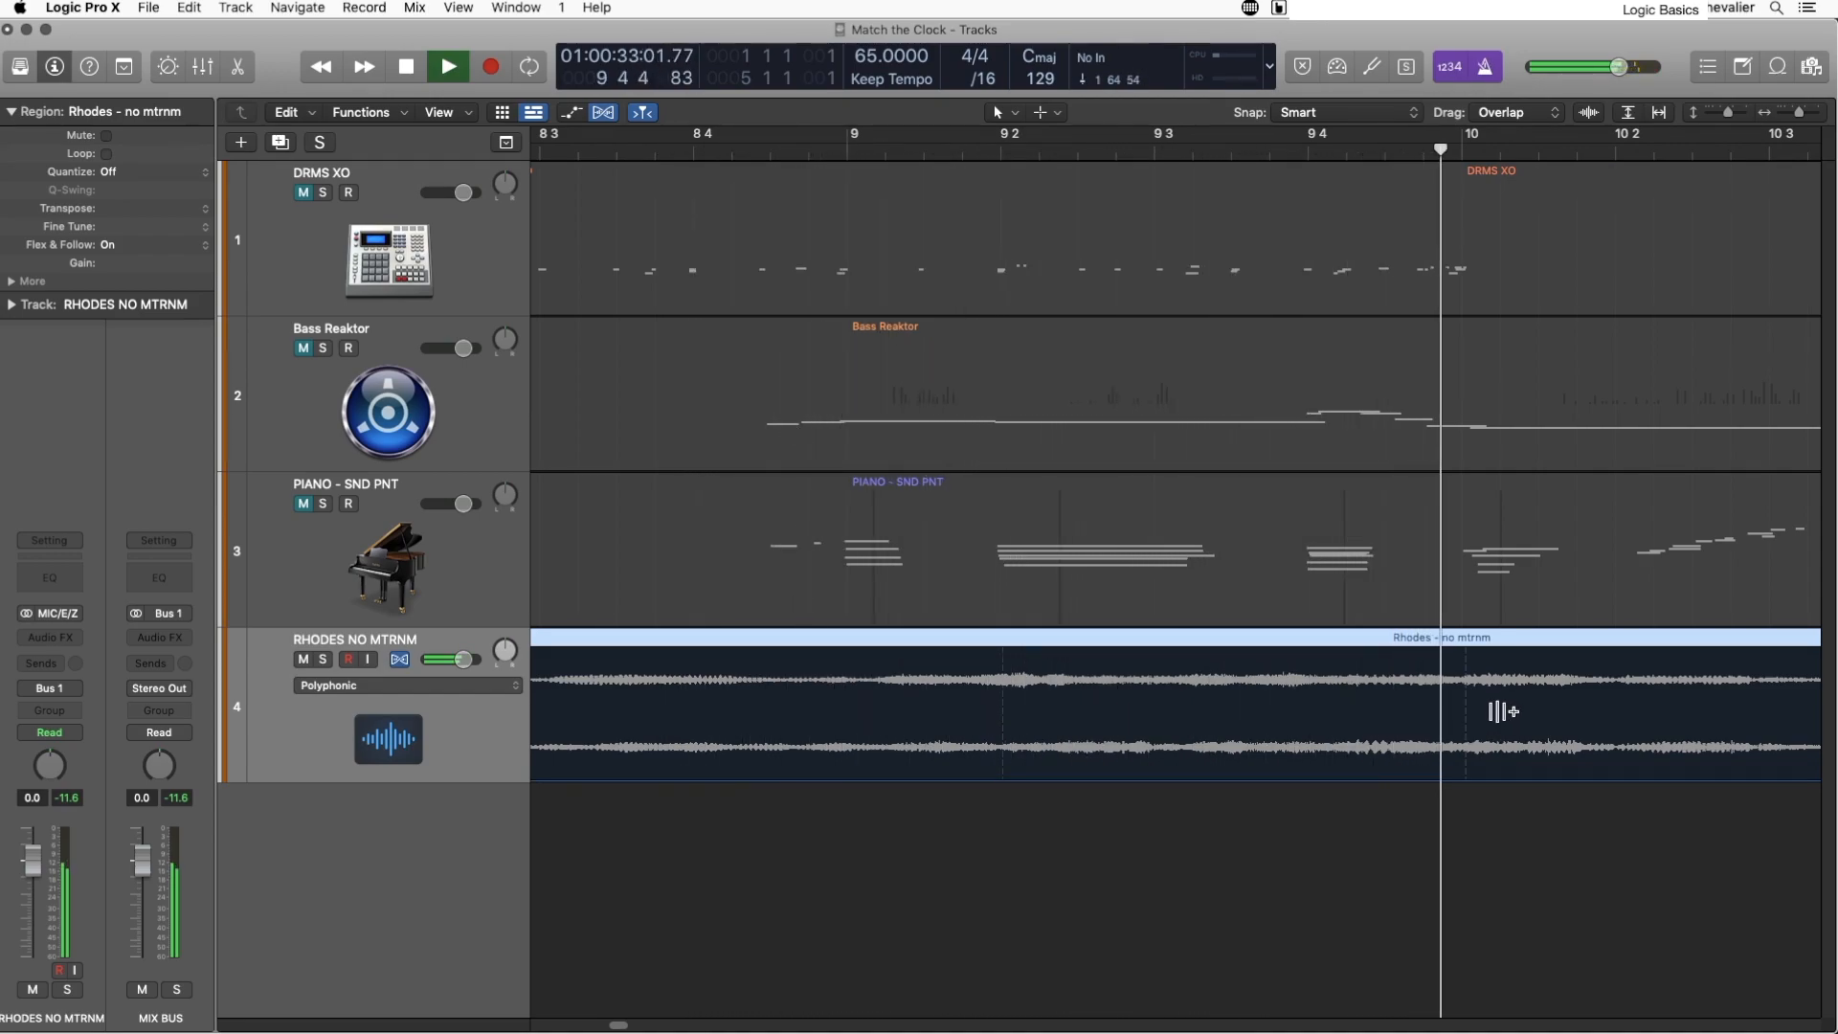
{"action": "key", "text": "super+Left"}
{"action": "key", "text": "super+Left"}
{"action": "key", "text": "super+Left"}
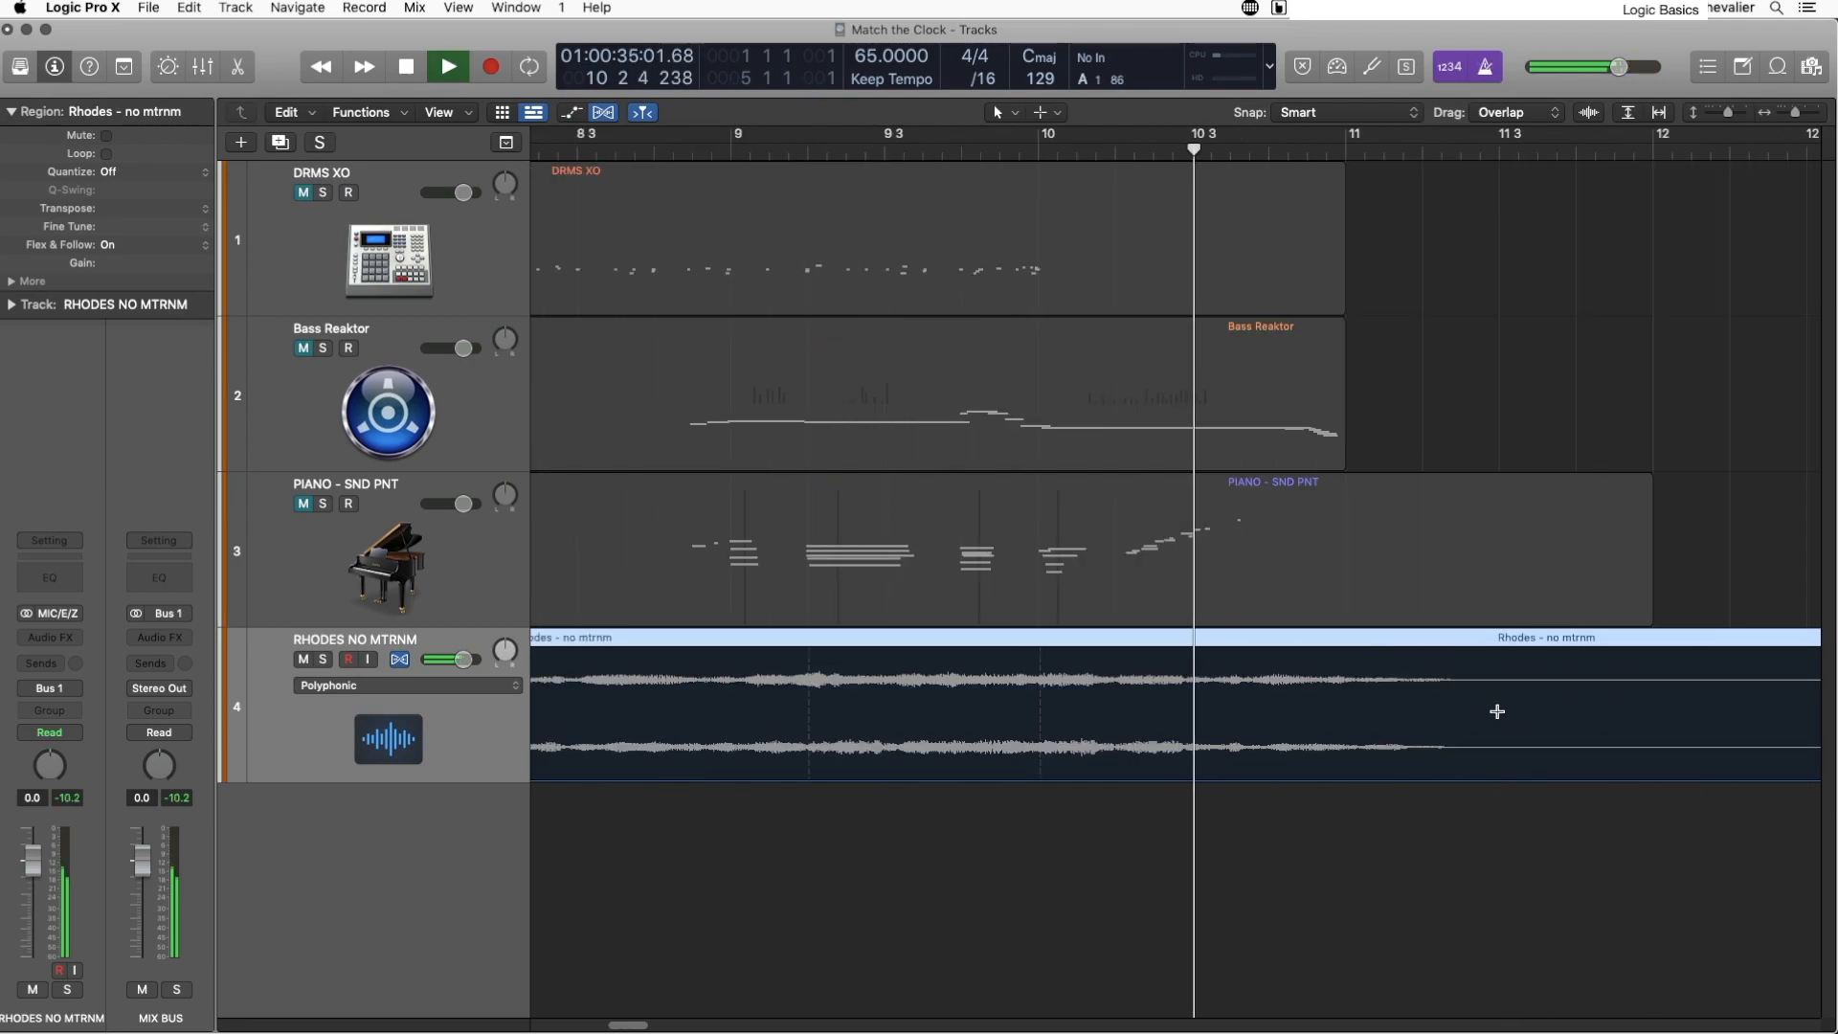
Step: Stop playback, unmute the piano, bass and drum tracks, and play the full arrangement from bar 1 beat 3
{"action": "key", "text": "super+Left"}
{"action": "key", "text": "space"}
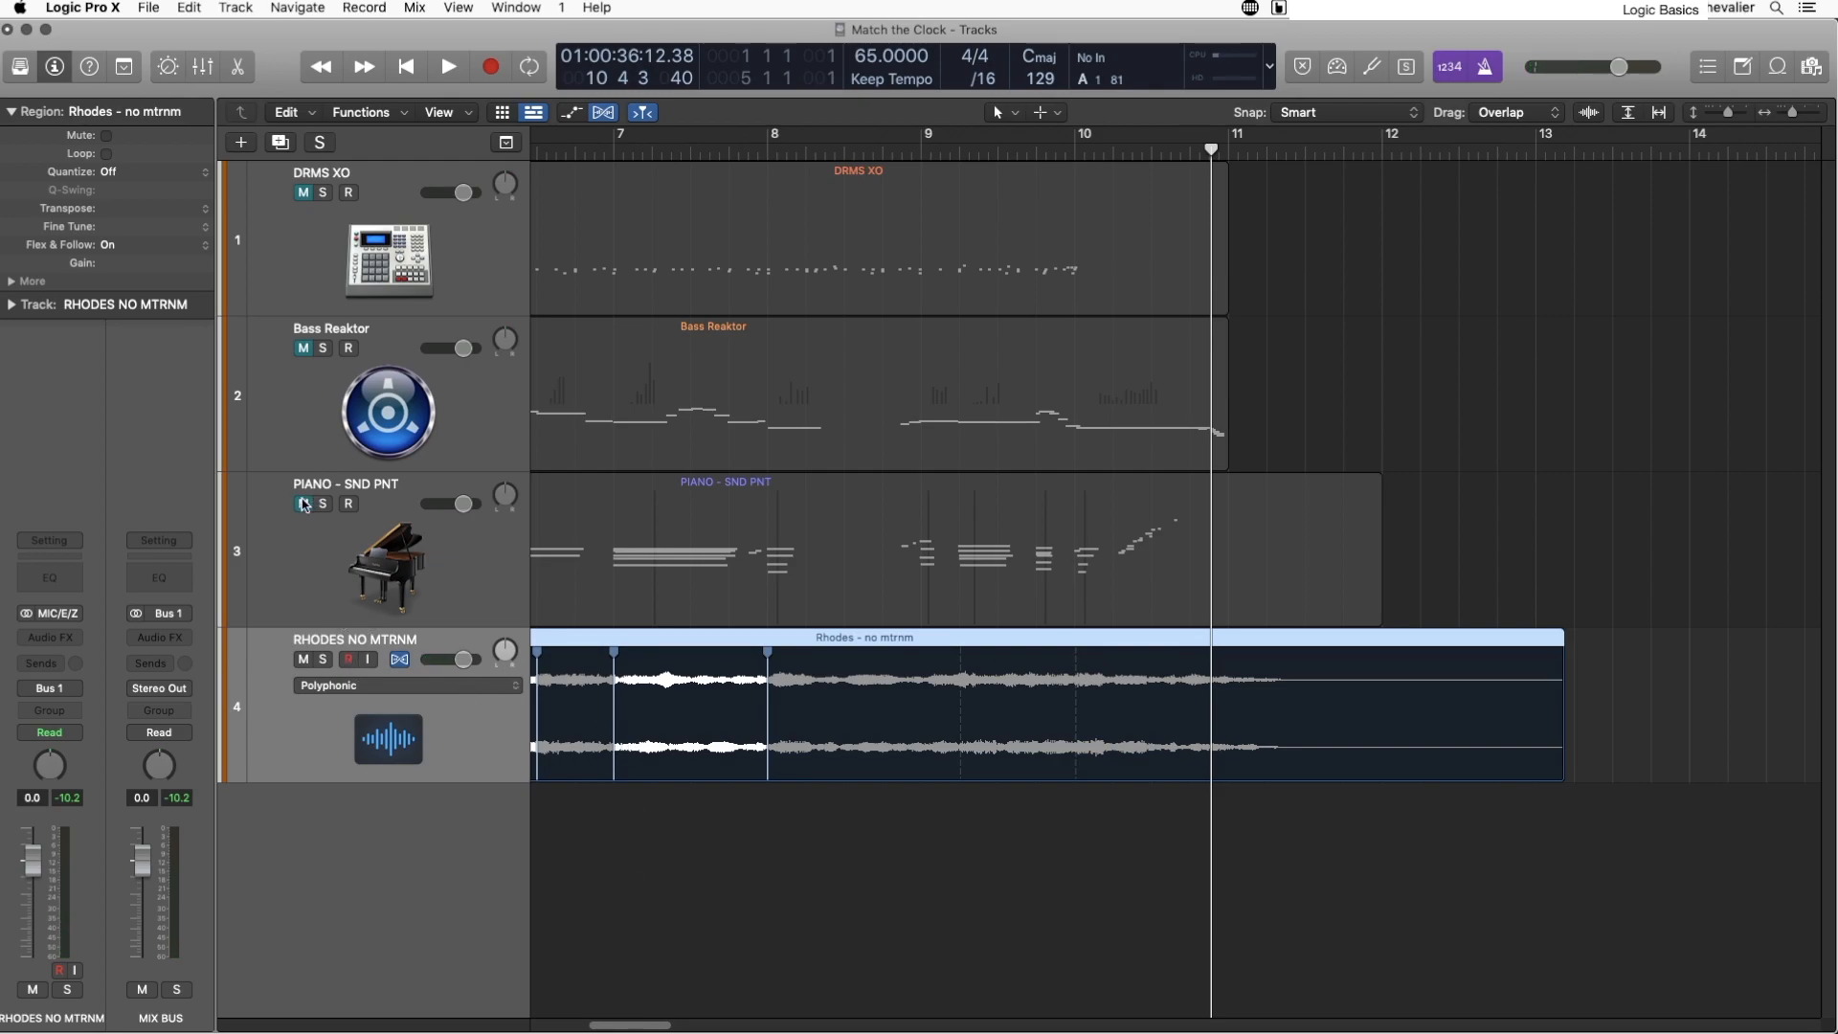
{"action": "left_click_drag", "start_coordinate": [304, 505], "coordinate": [303, 193]}
{"action": "left_click_drag", "start_coordinate": [674, 1027], "coordinate": [567, 1017]}
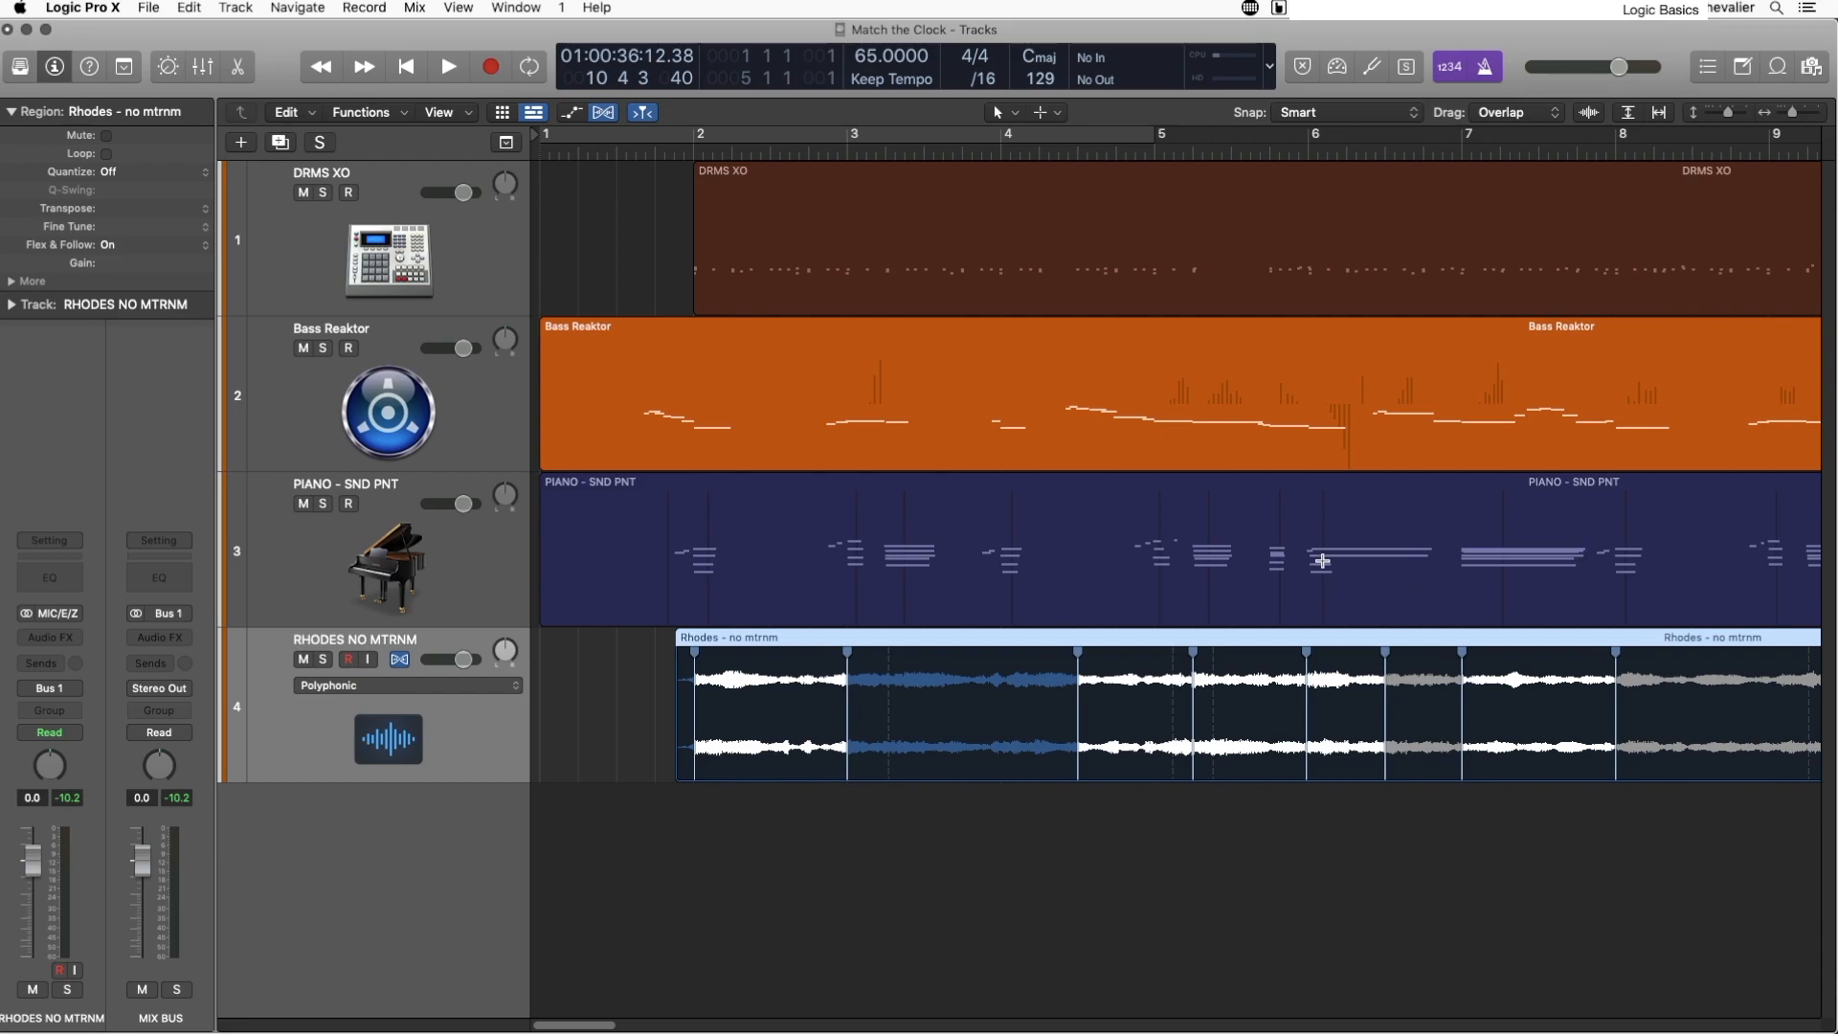
{"action": "left_click", "coordinate": [629, 153]}
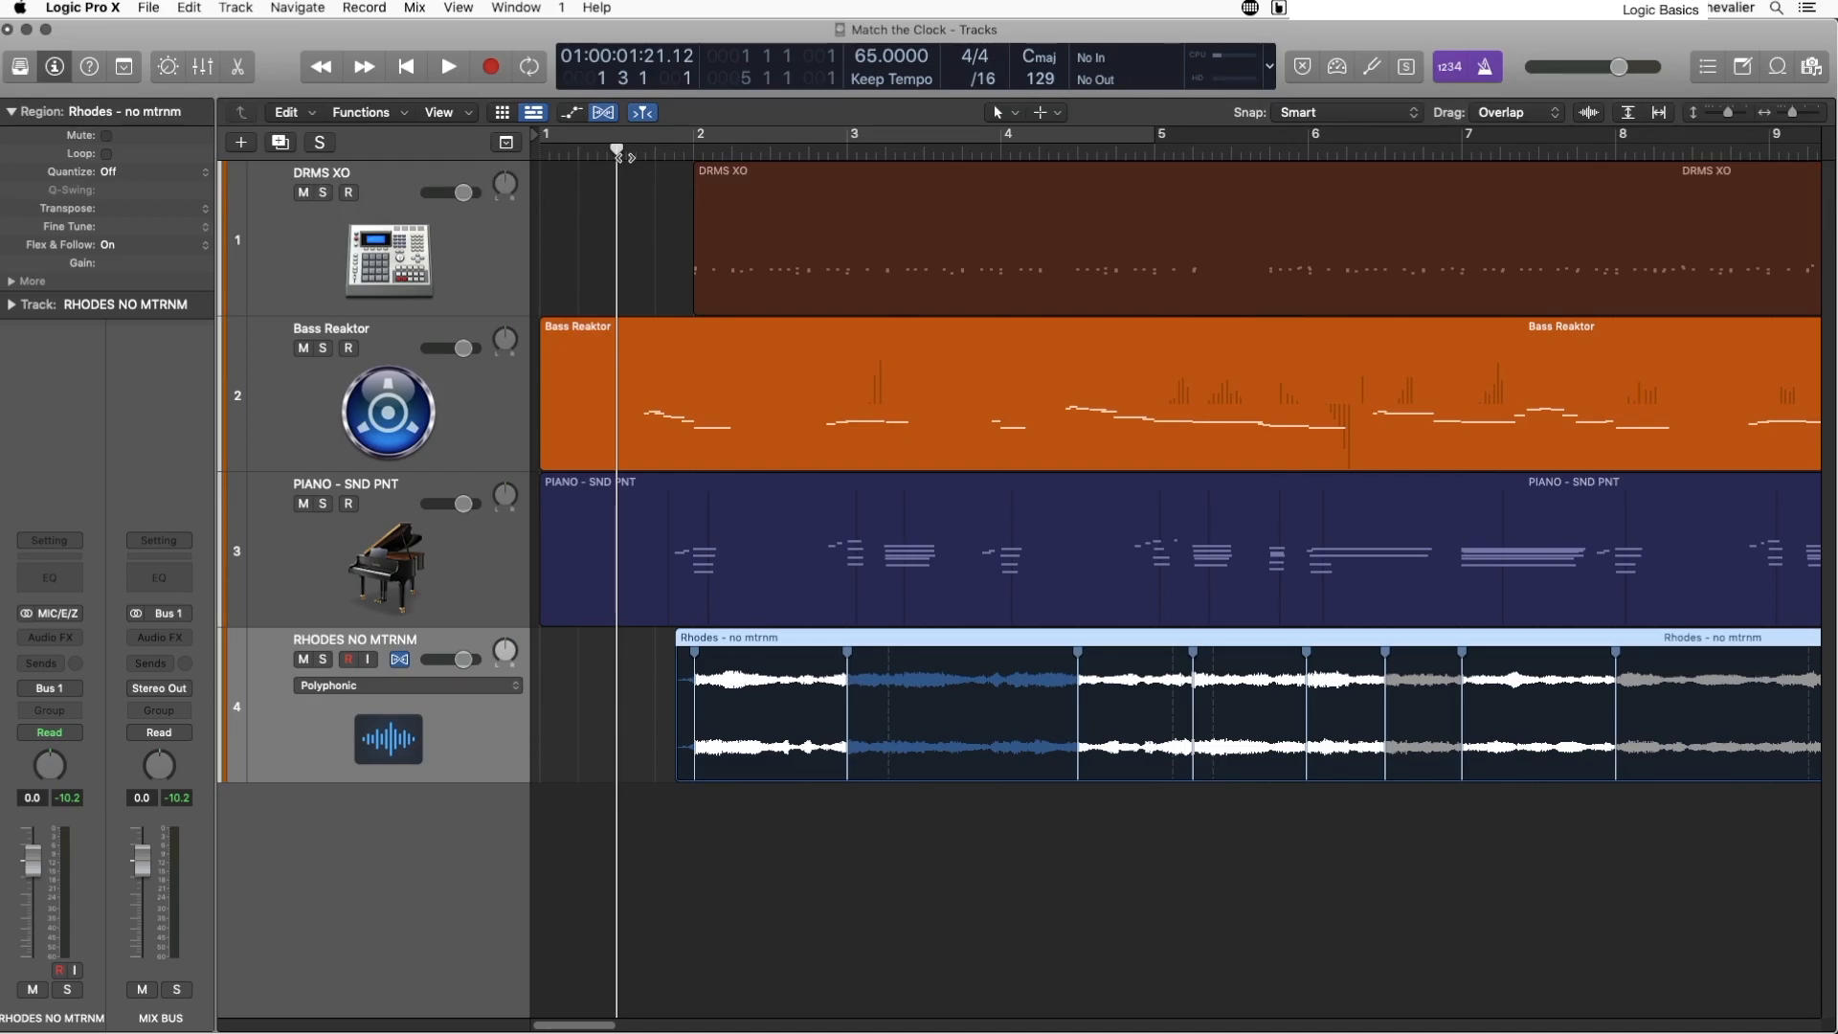
{"action": "key", "text": "space"}
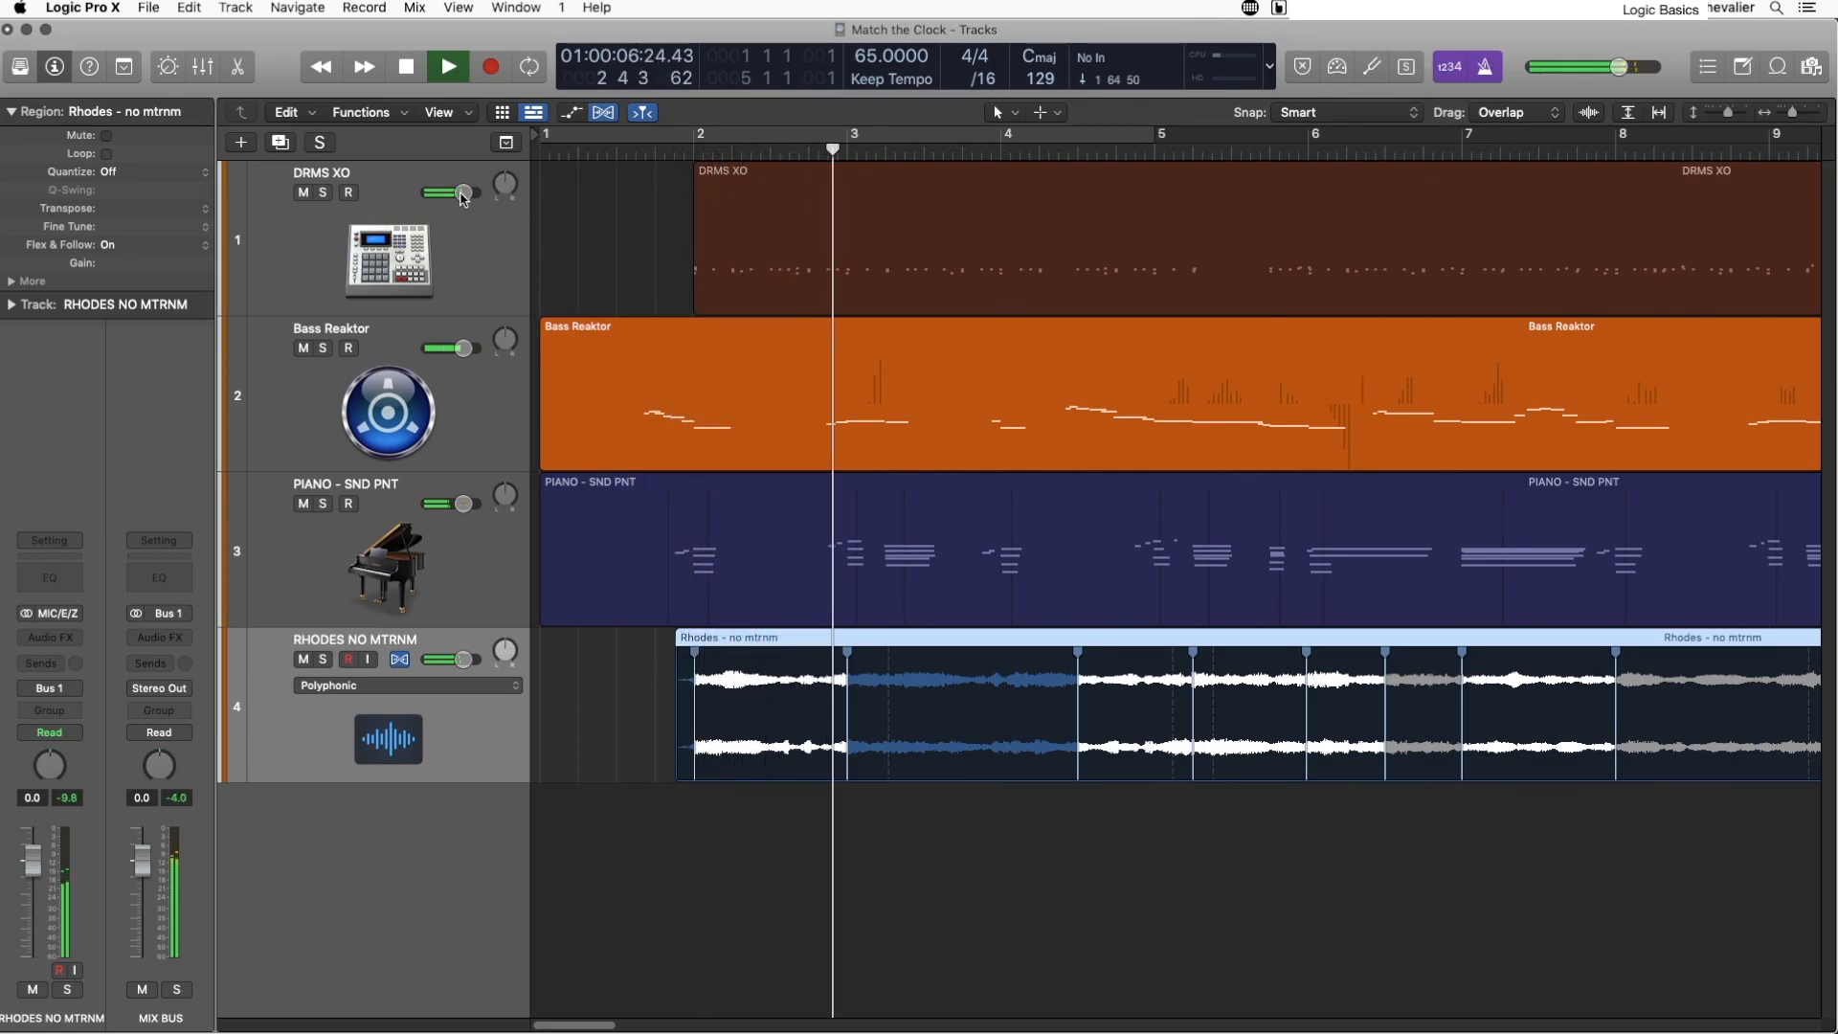
Step: Quantize the DRMS XO region to 1/16 Note with a Q-Strength of 76%, then collapse the region settings
{"action": "left_click", "coordinate": [455, 267]}
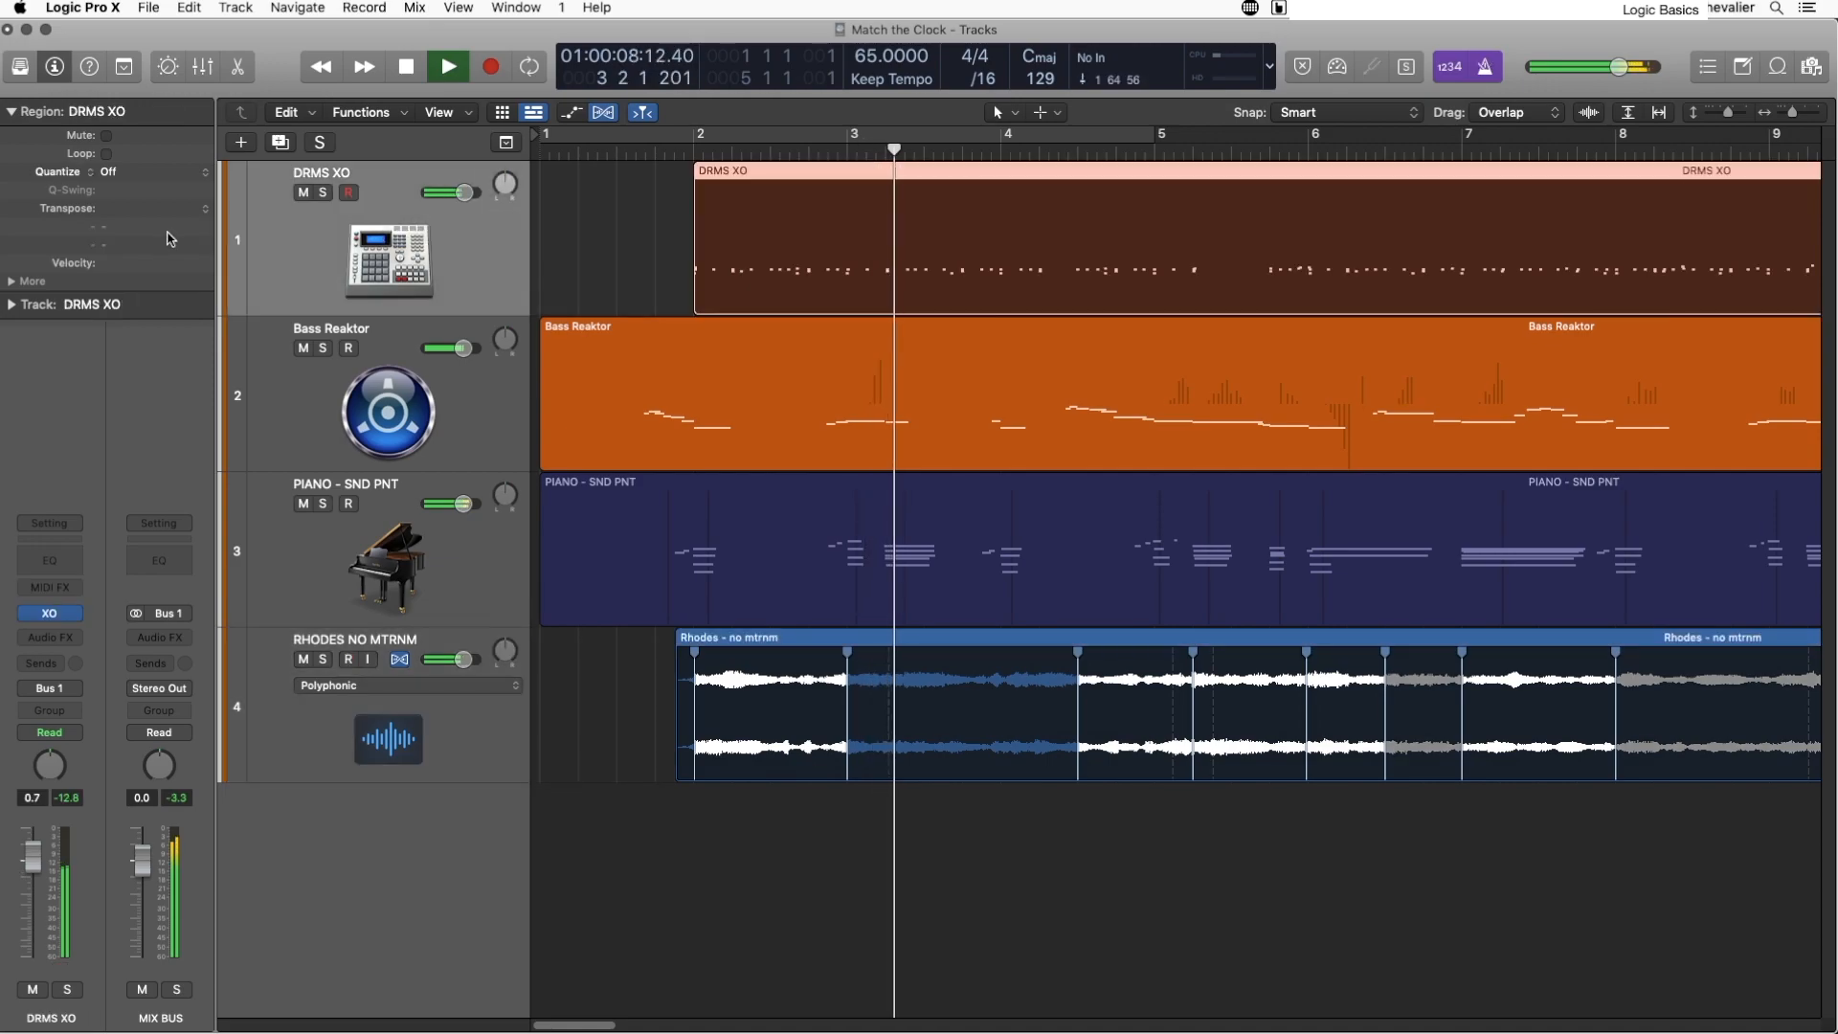
{"action": "left_click", "coordinate": [204, 176]}
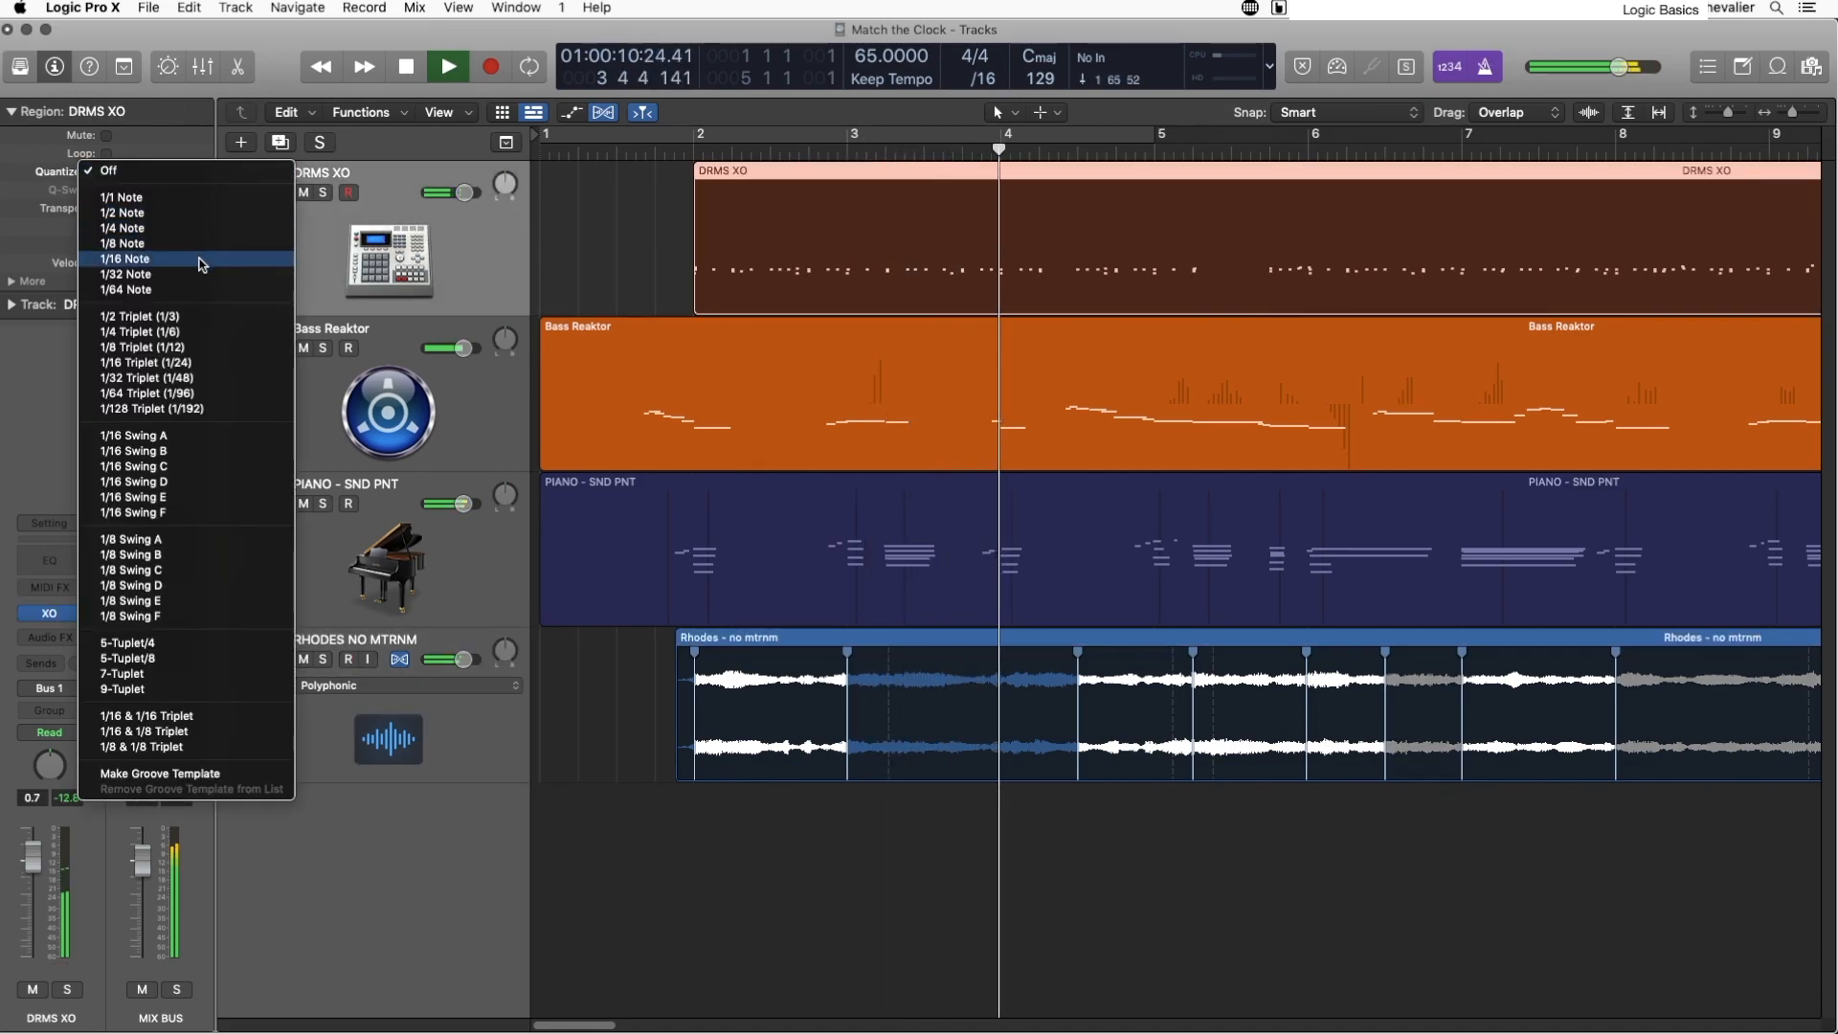
{"action": "left_click", "coordinate": [199, 260]}
{"action": "left_click", "coordinate": [28, 281]}
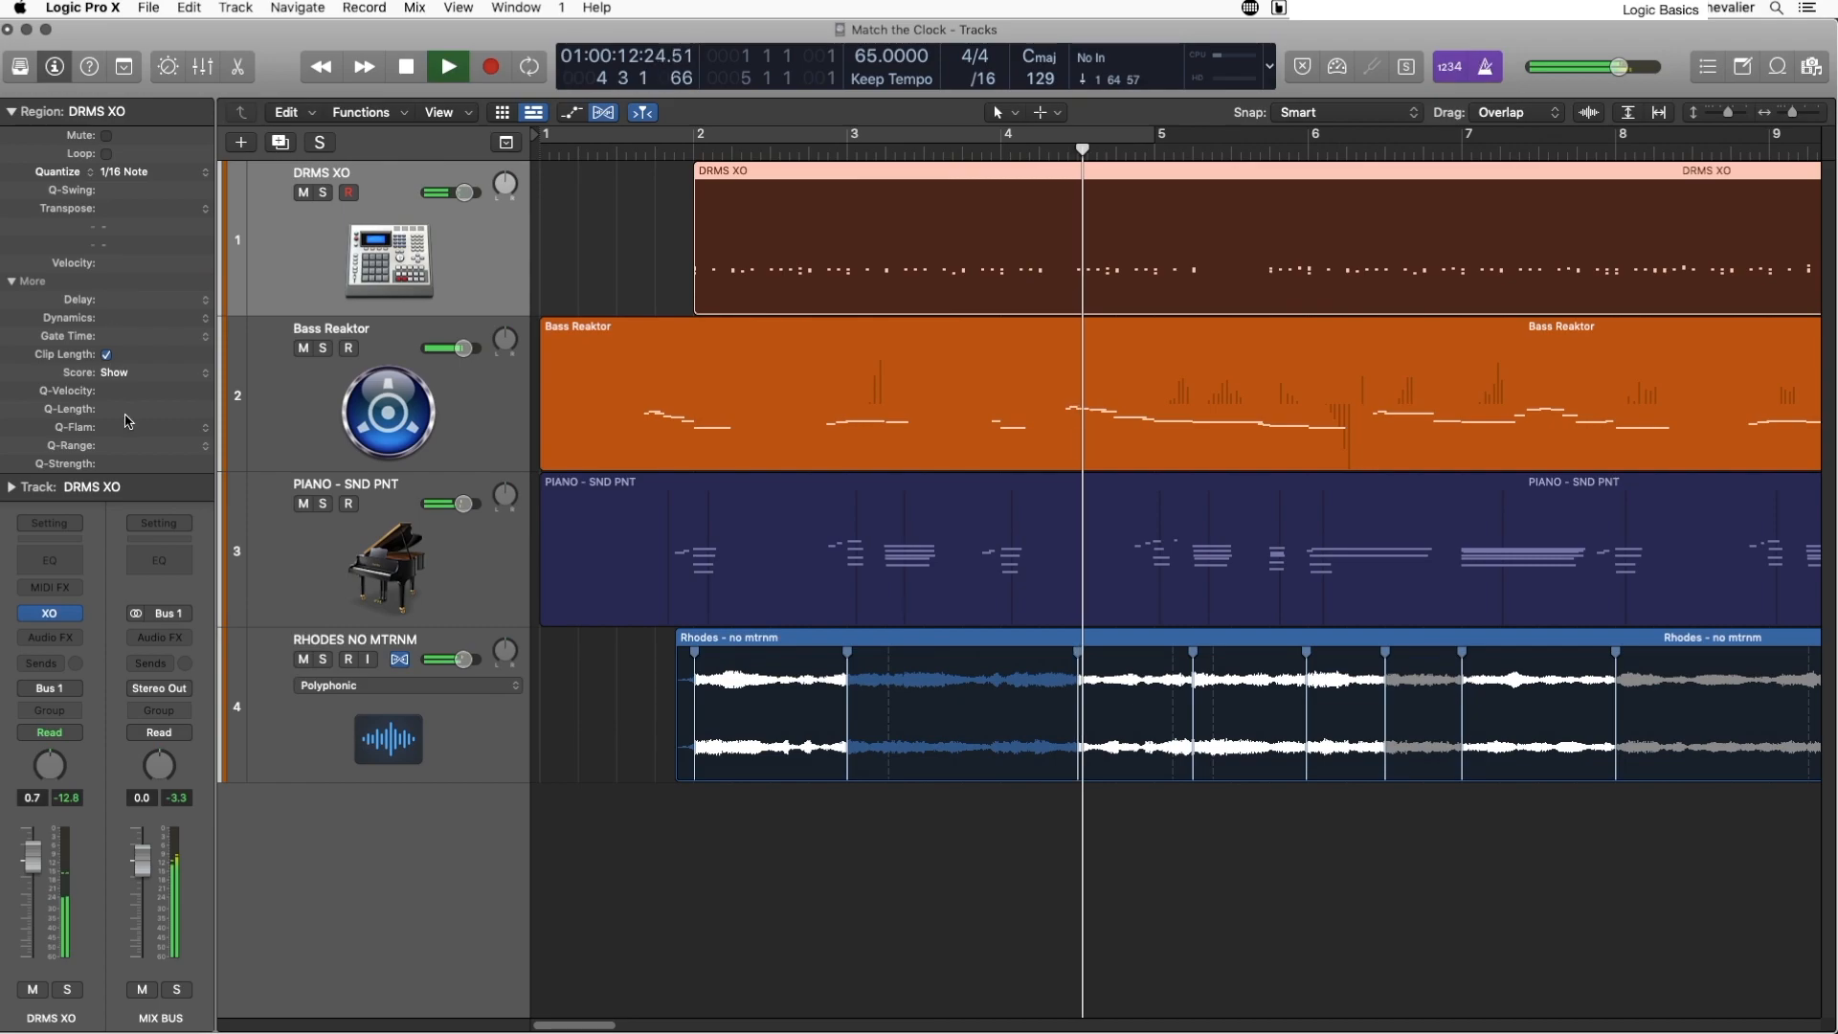
{"action": "left_click", "coordinate": [108, 464]}
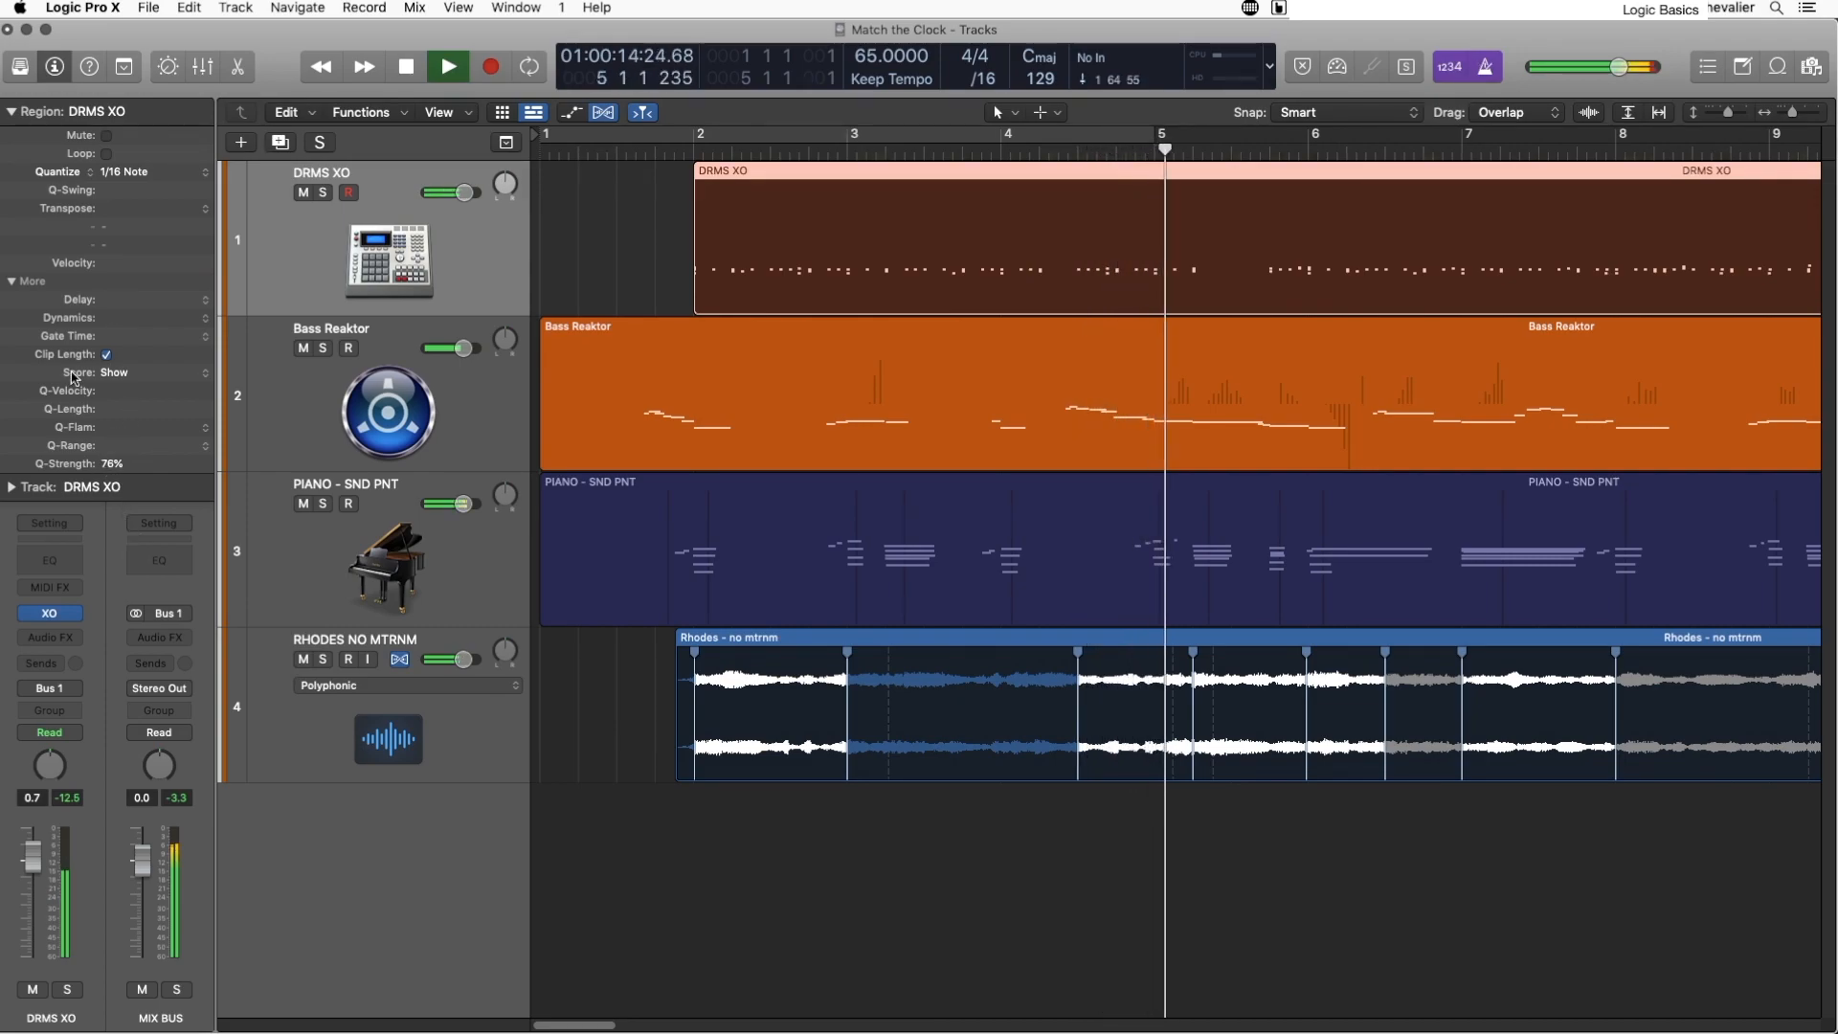
{"action": "left_click", "coordinate": [13, 282]}
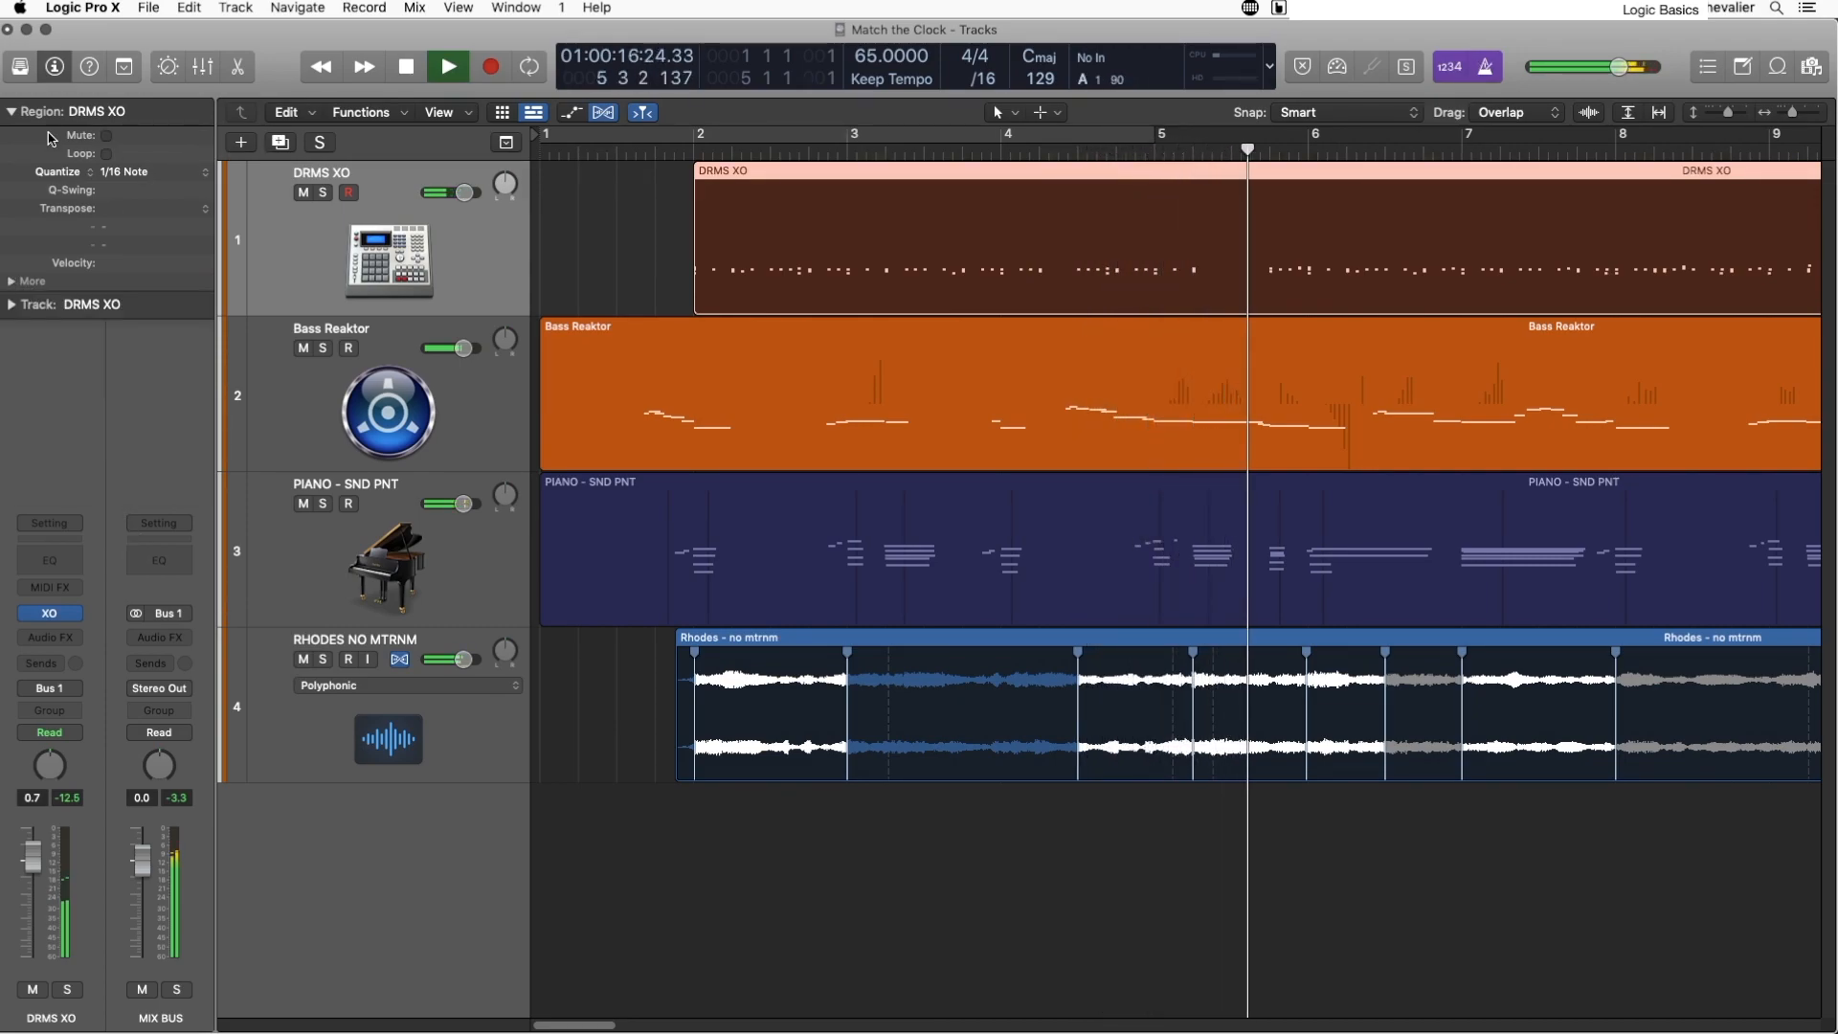
{"action": "left_click", "coordinate": [13, 110]}
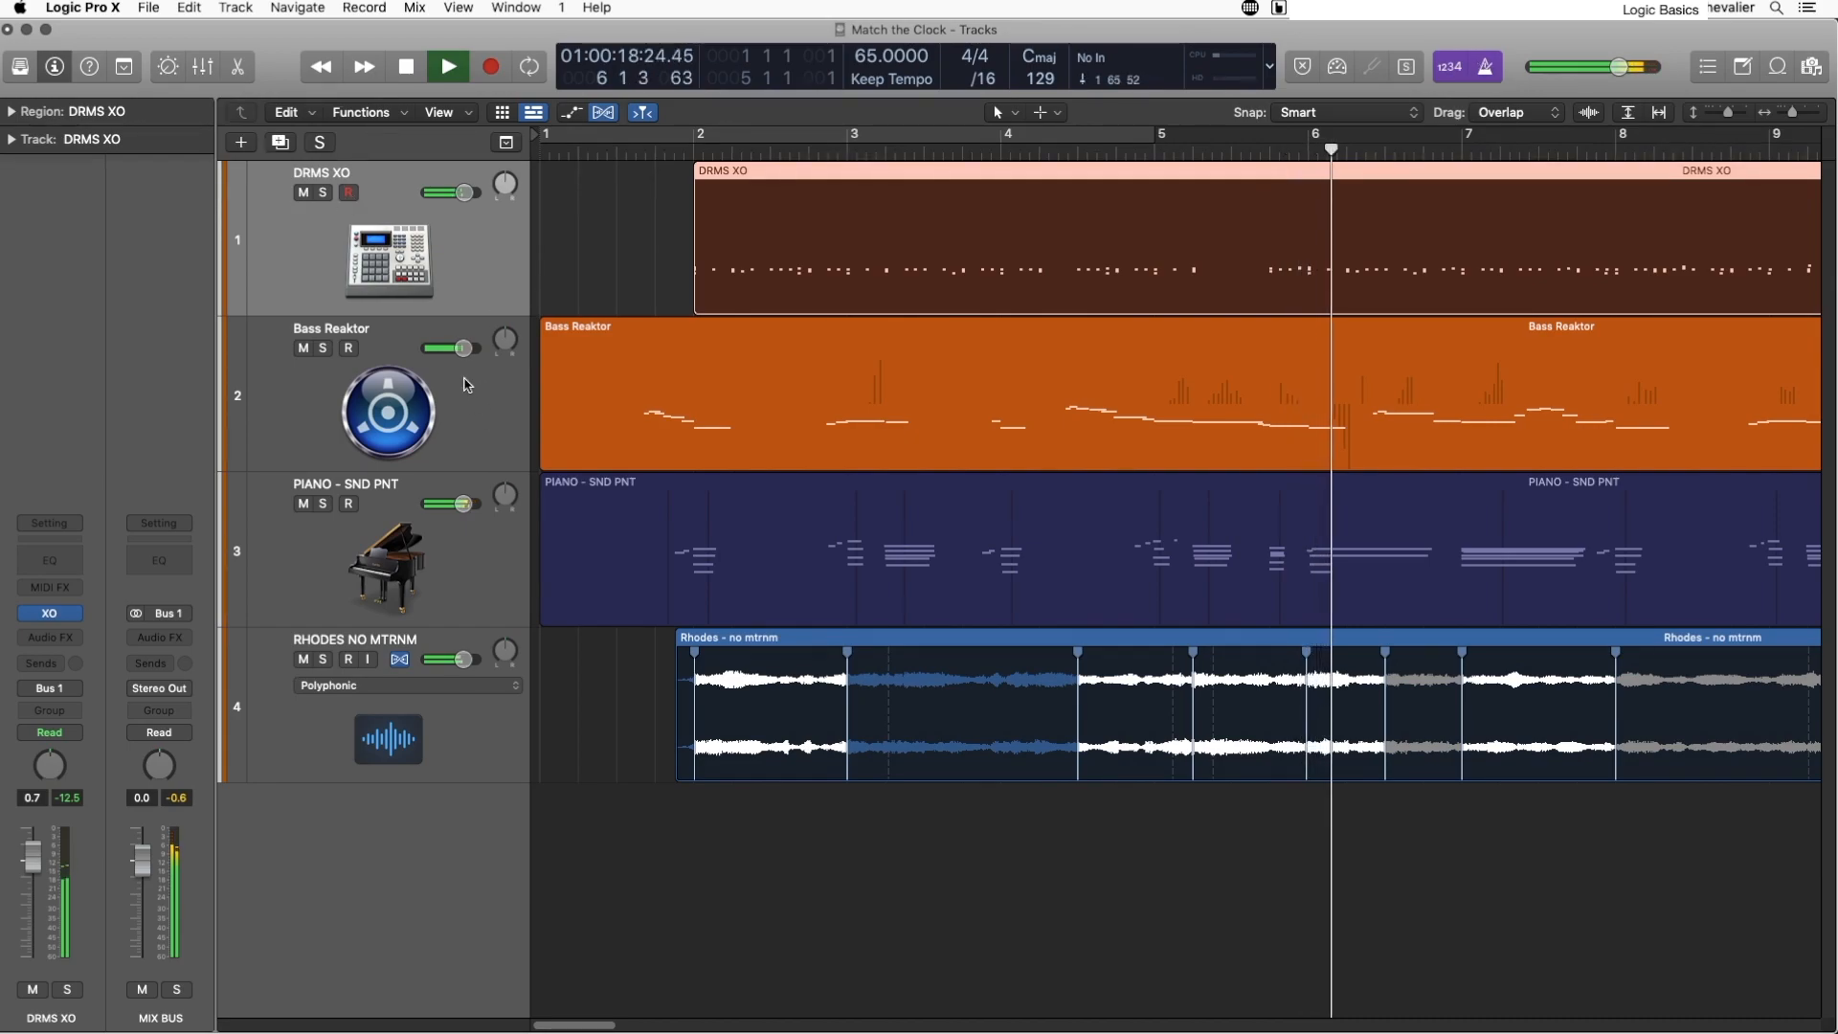
Step: Raise the DRMS XO track volume to 2.6 dB and the XO instrument's output level to 2.4 dB, closing its plugin window
{"action": "left_click_drag", "start_coordinate": [463, 193], "coordinate": [469, 192]}
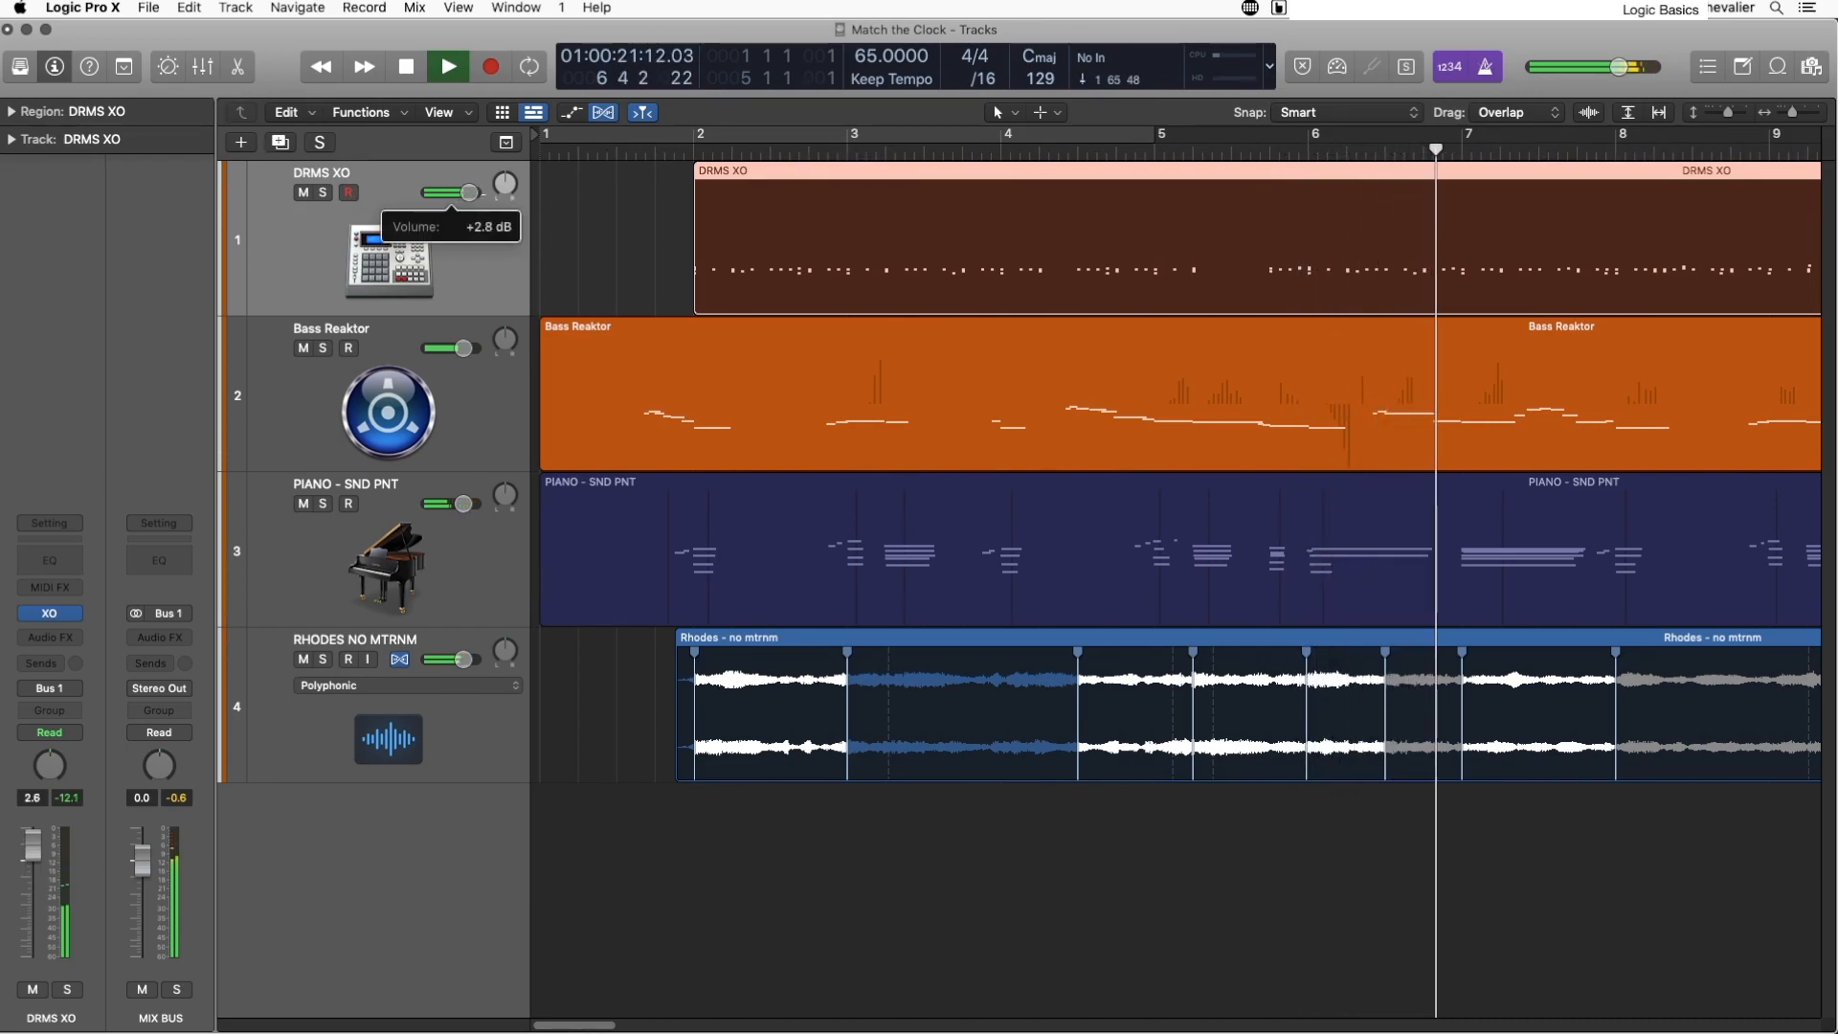
{"action": "left_click", "coordinate": [51, 614]}
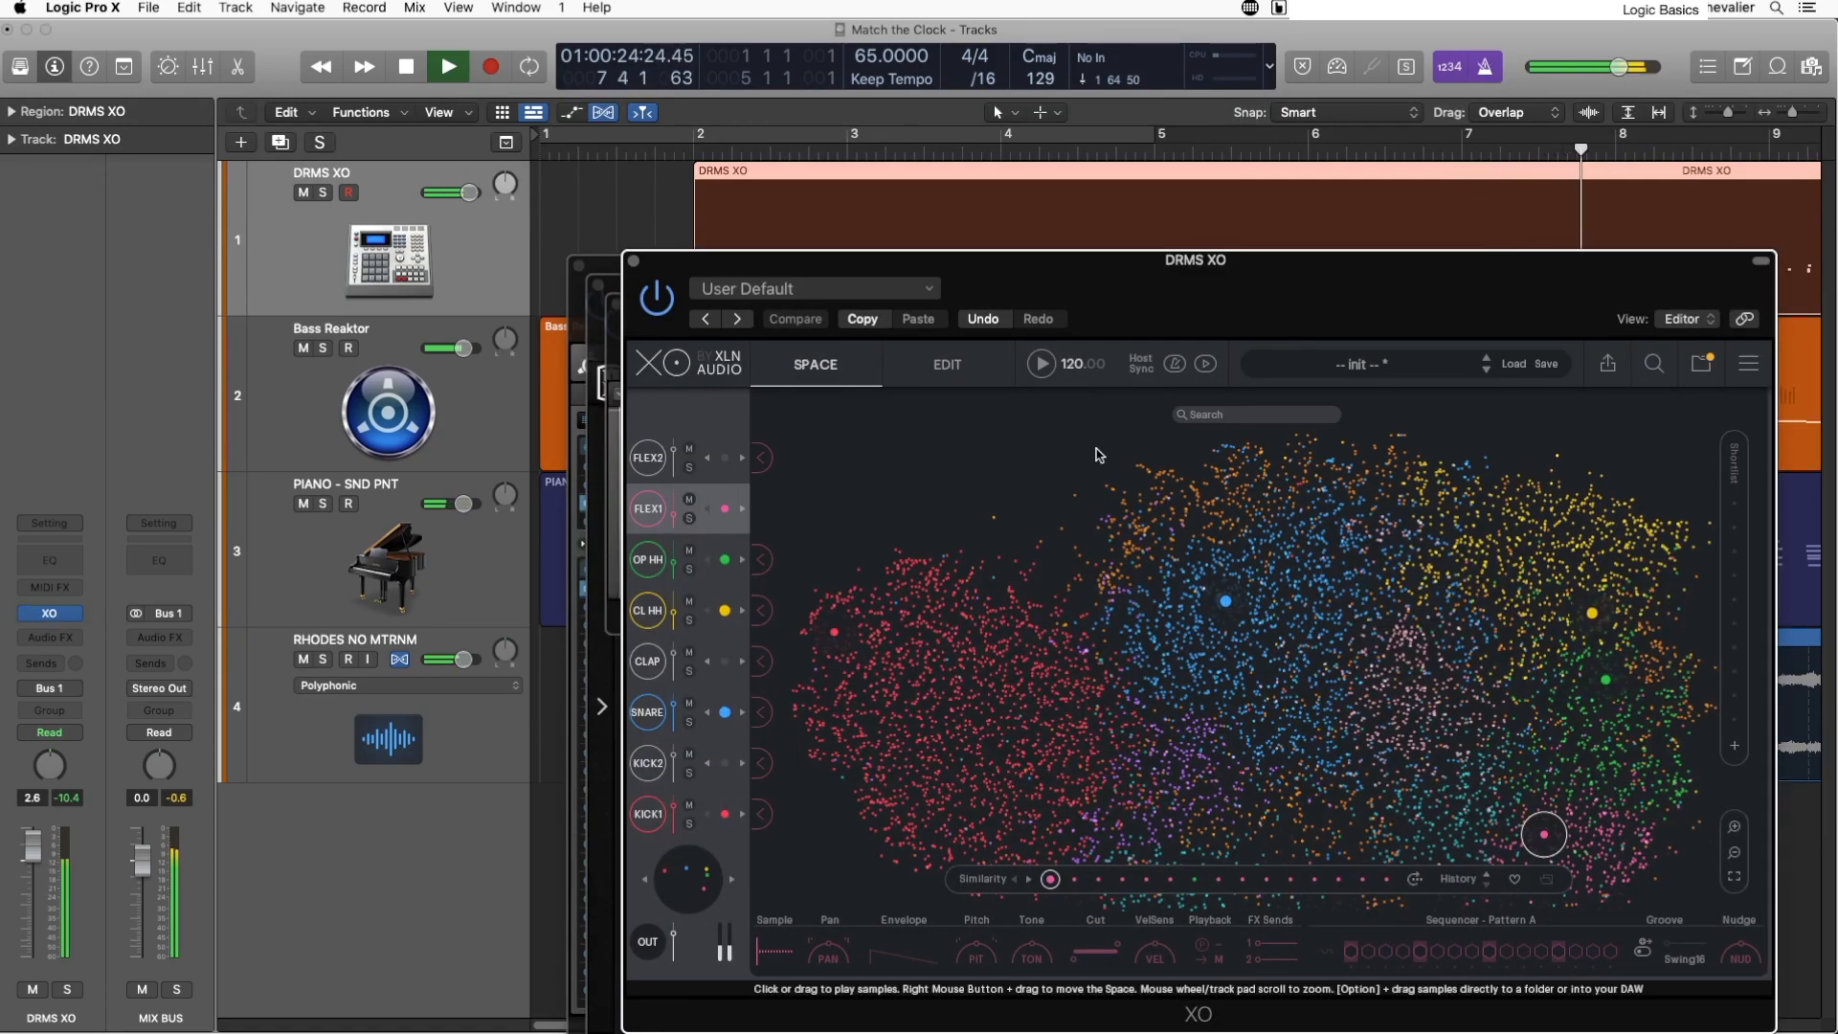
{"action": "left_click_drag", "start_coordinate": [673, 939], "coordinate": [673, 930]}
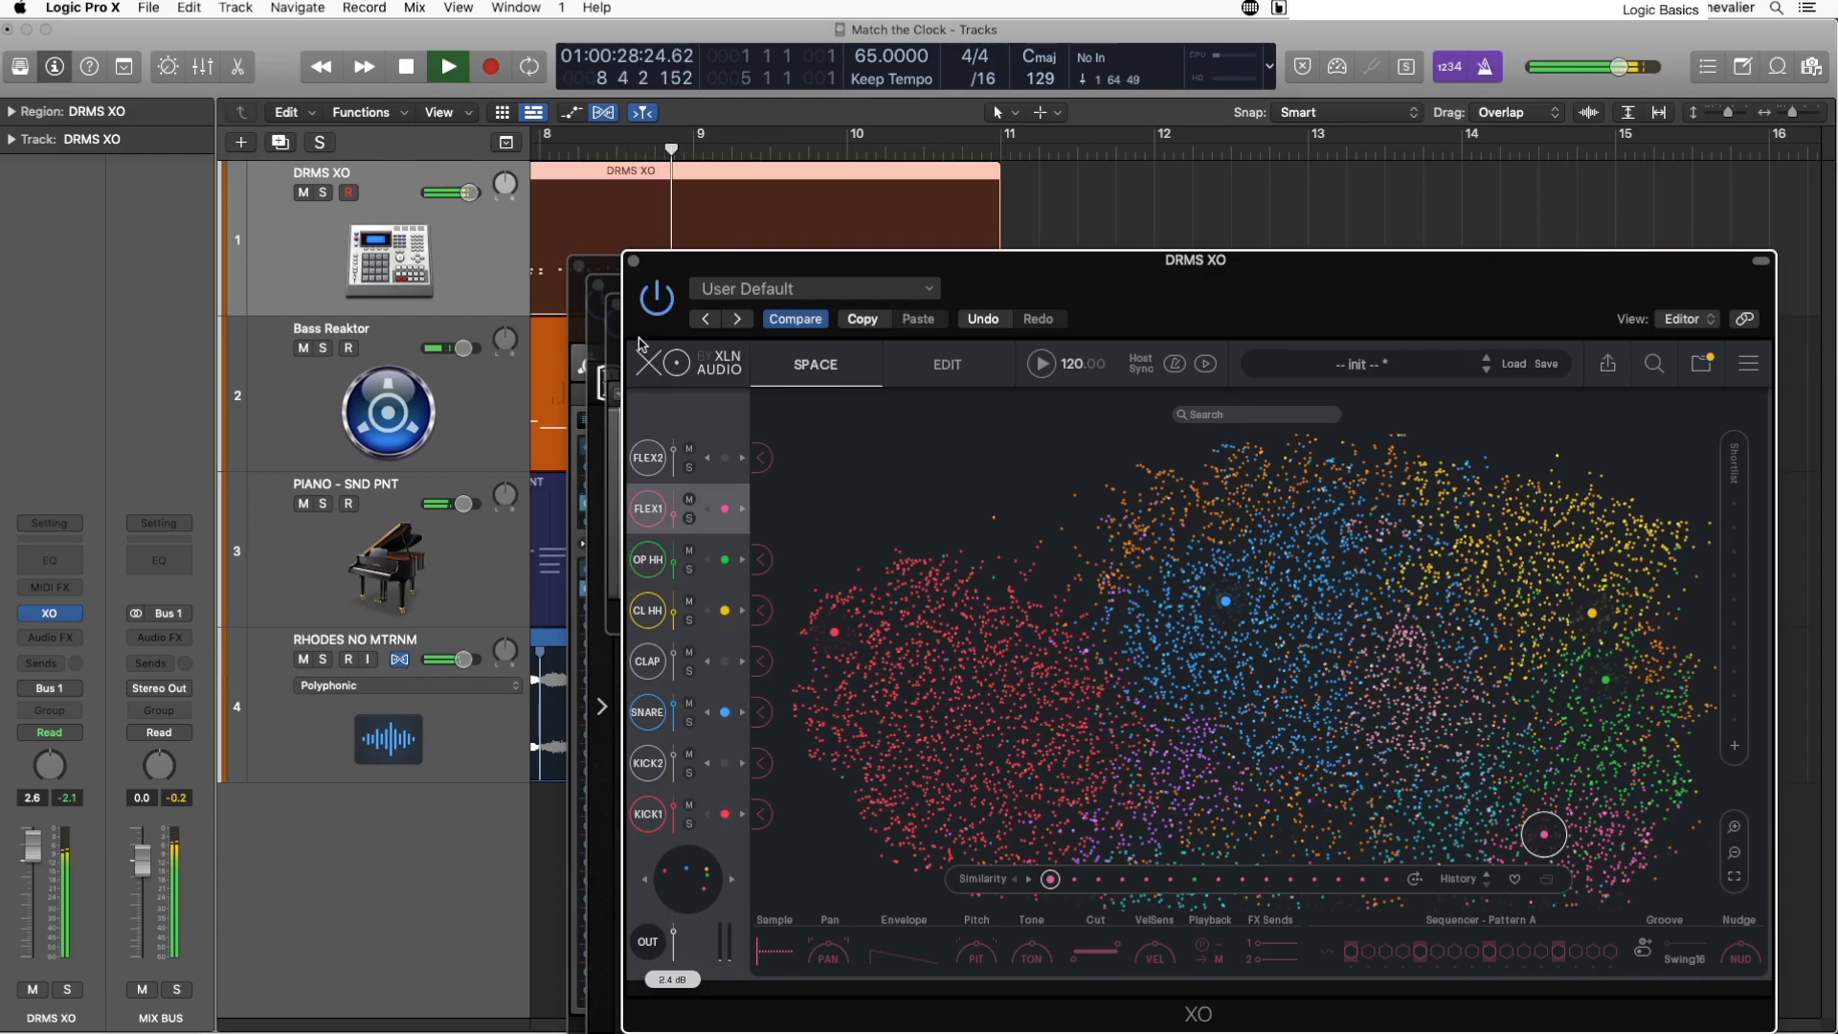
{"action": "left_click", "coordinate": [632, 262]}
Step: Close the remaining open plugin windows, including the Slate Digital and Reaktor windows of the bass track
{"action": "left_click", "coordinate": [618, 304]}
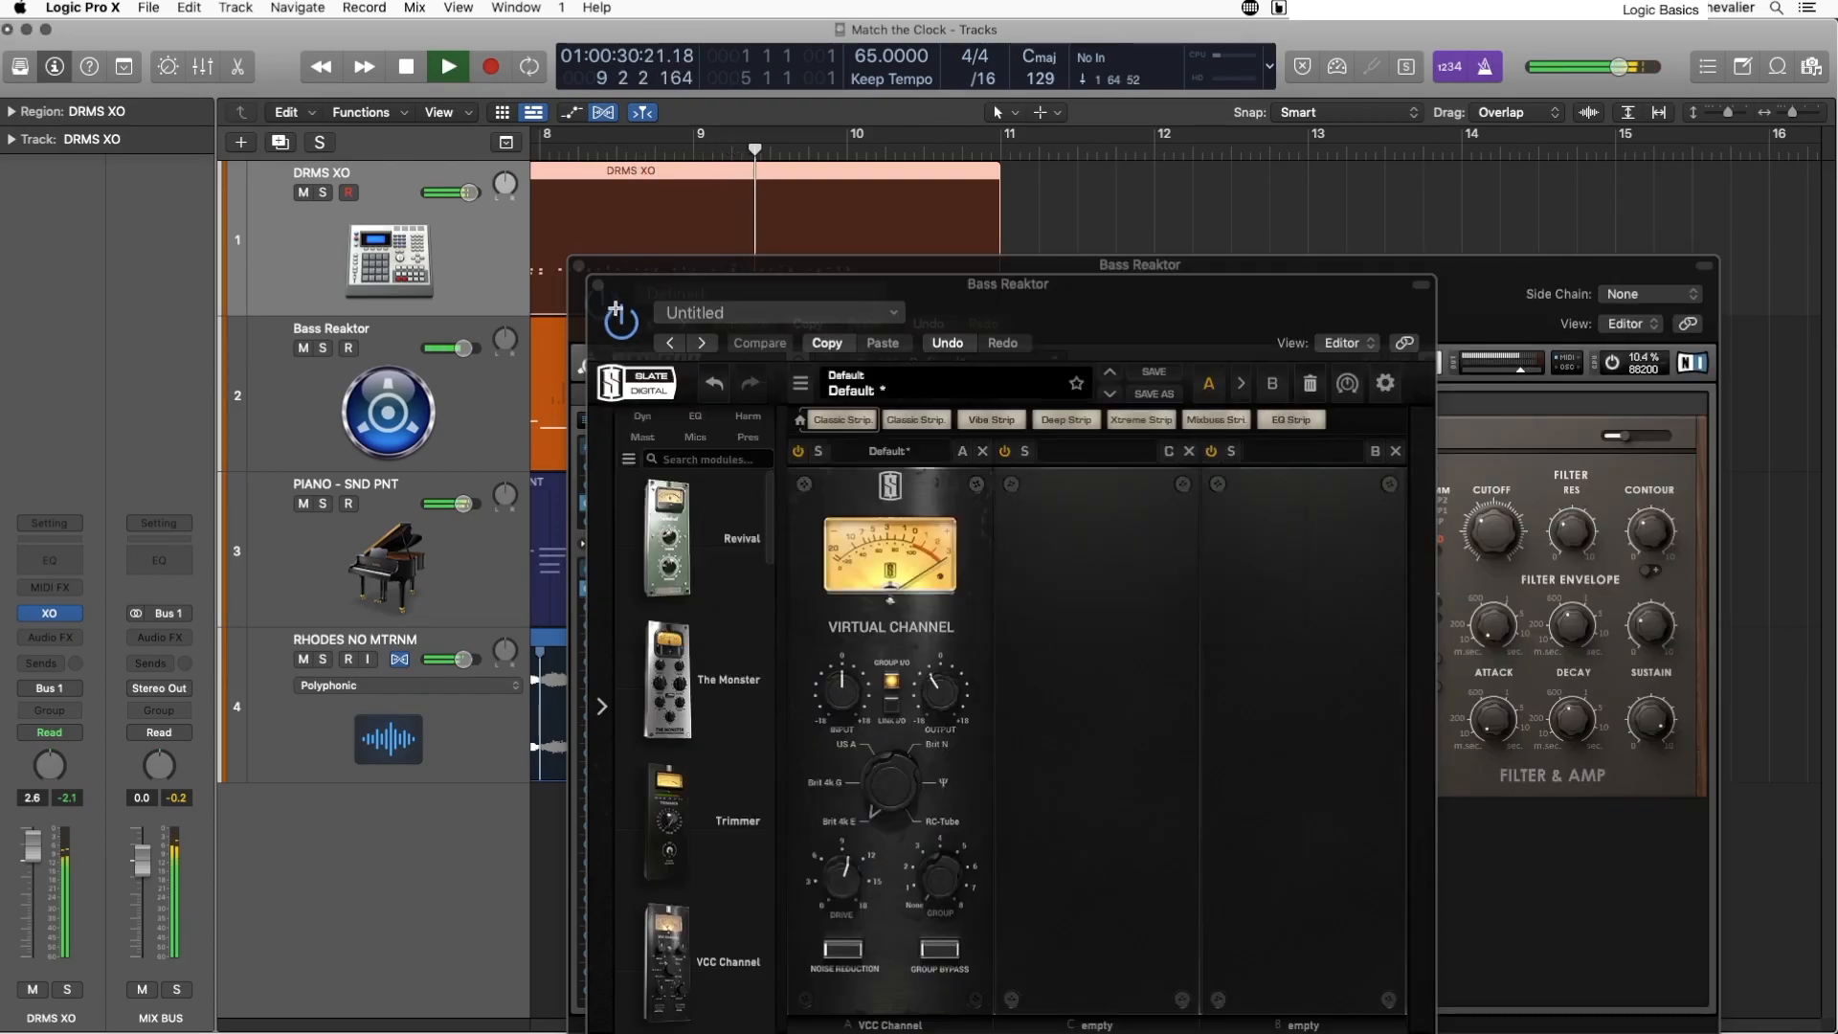
{"action": "left_click", "coordinate": [598, 284]}
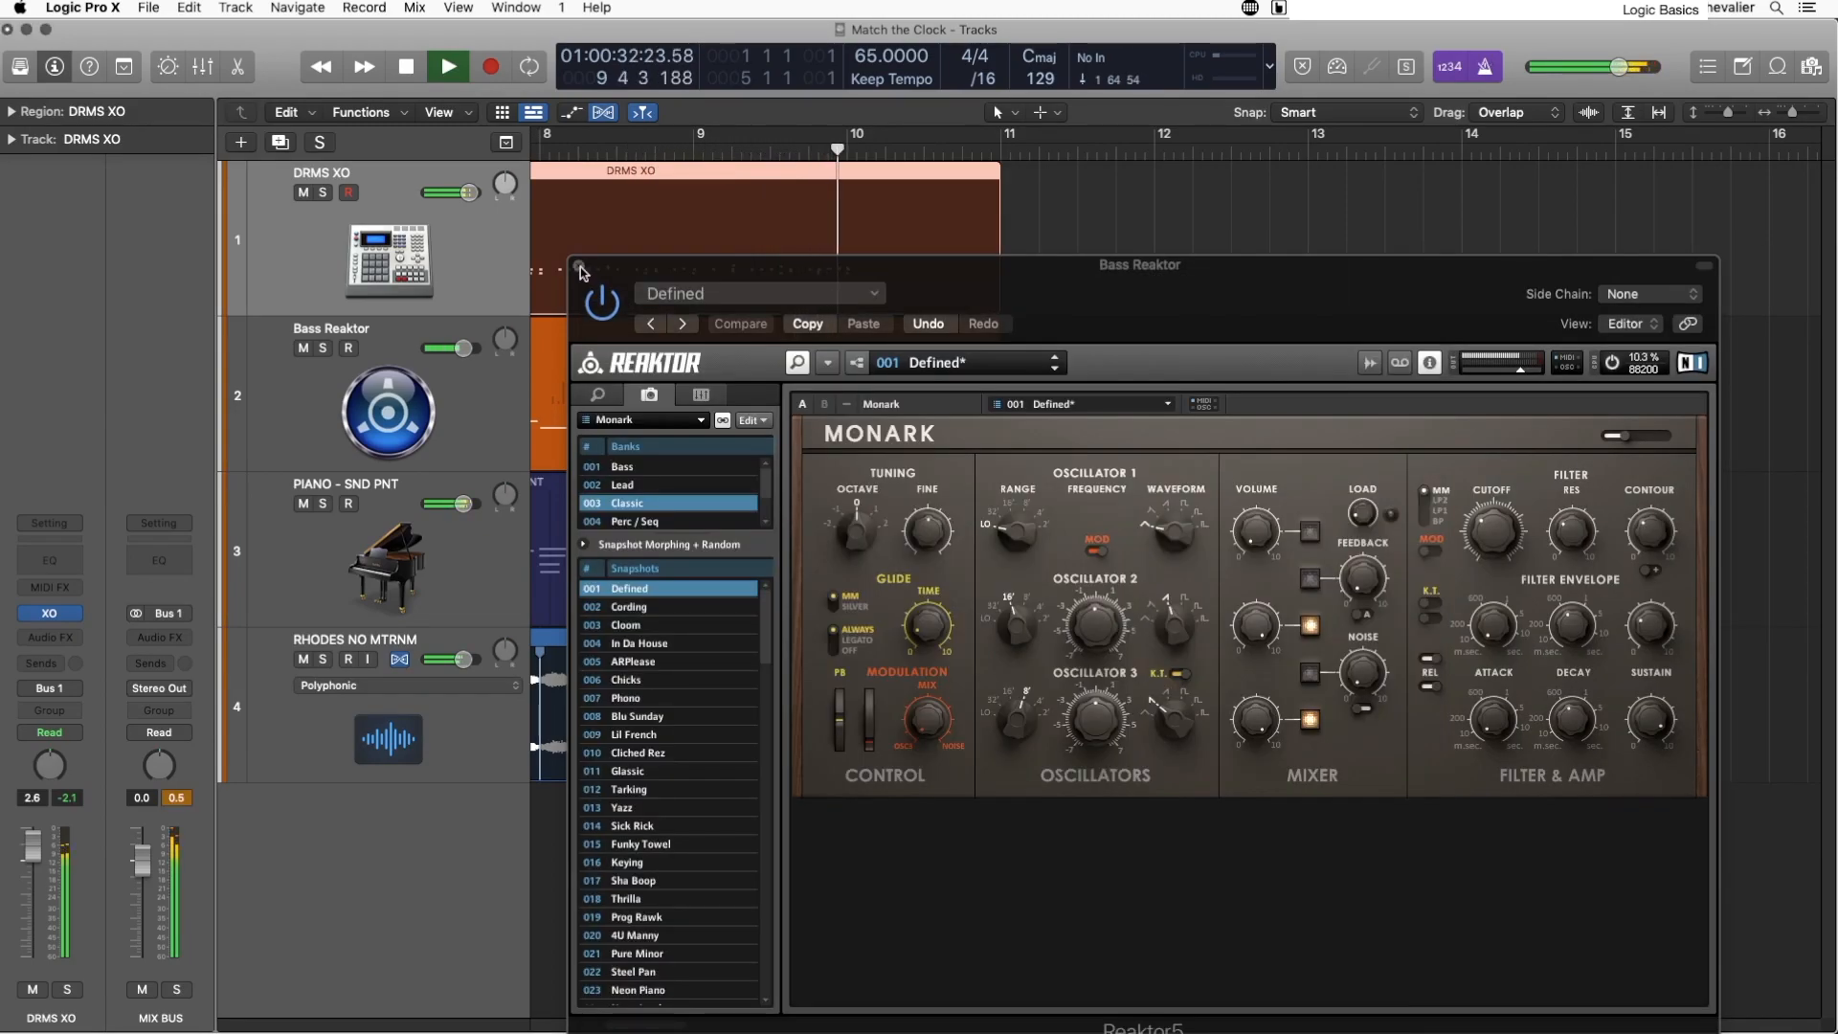
{"action": "left_click", "coordinate": [579, 269]}
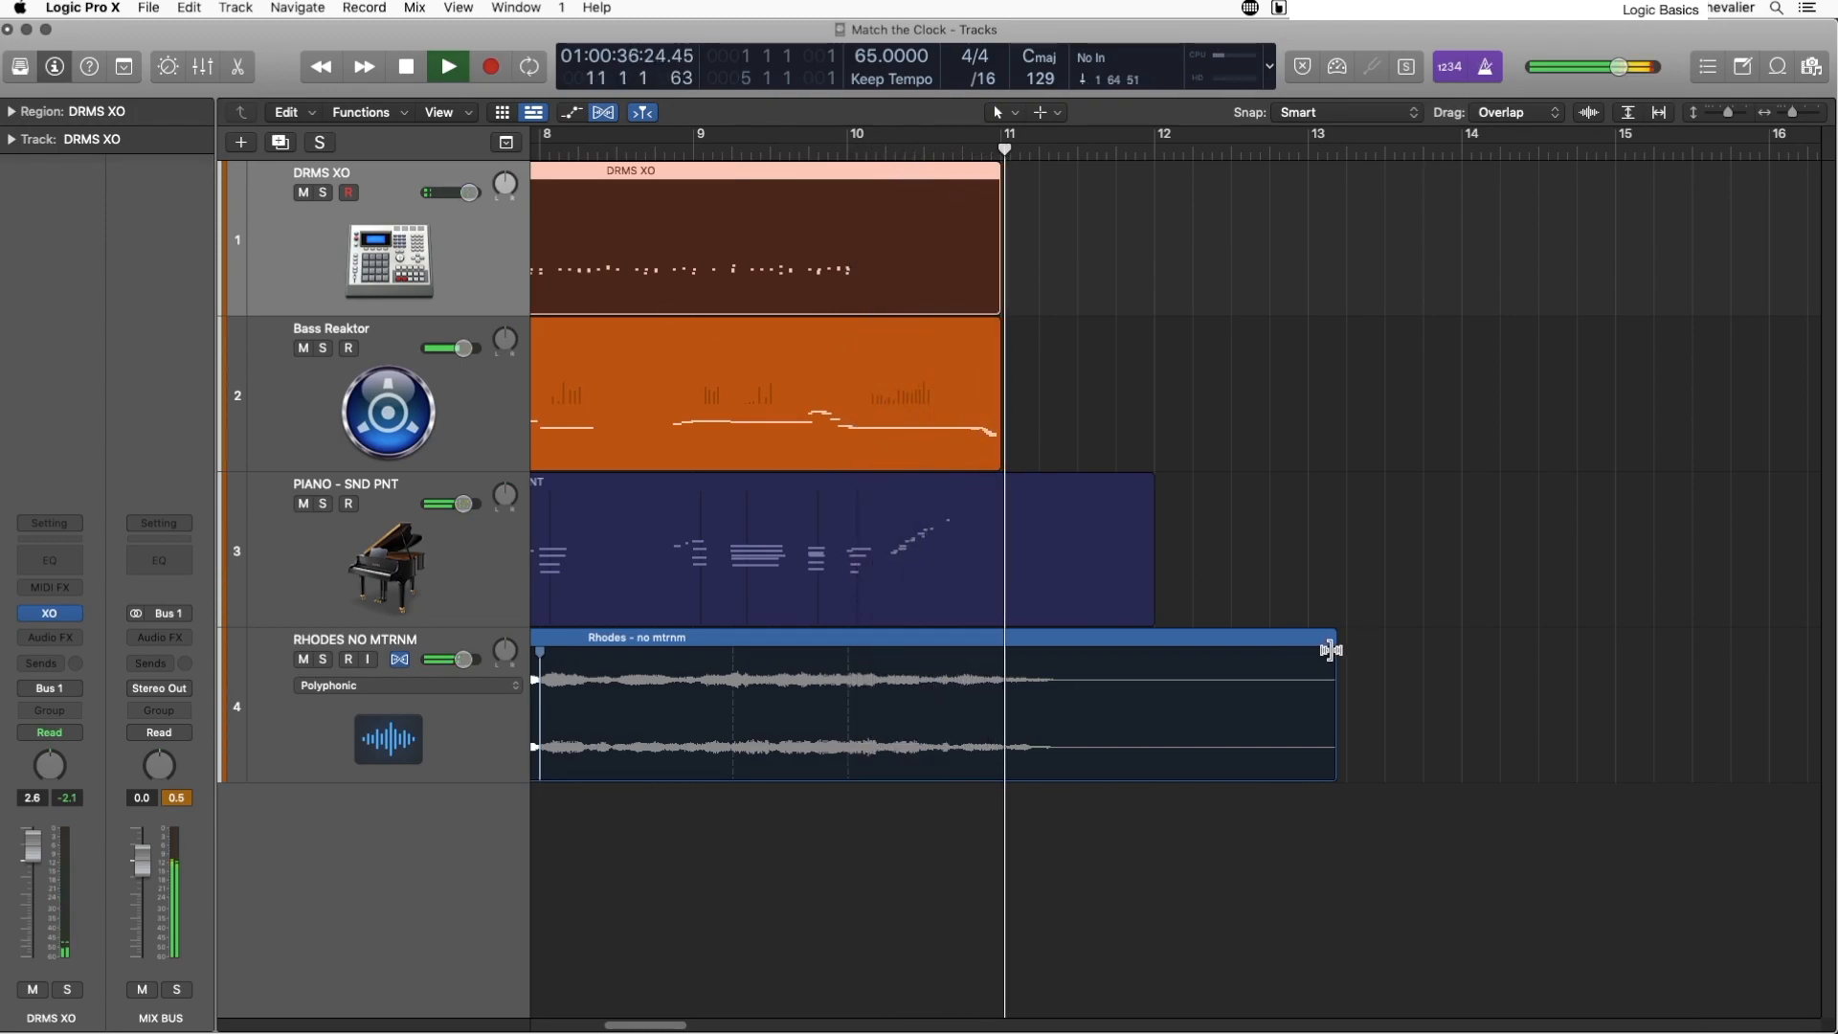
Step: Stop playback after the end of the arrangement and rewind the playhead bar by bar to the start of bar 1
{"action": "key", "text": "space"}
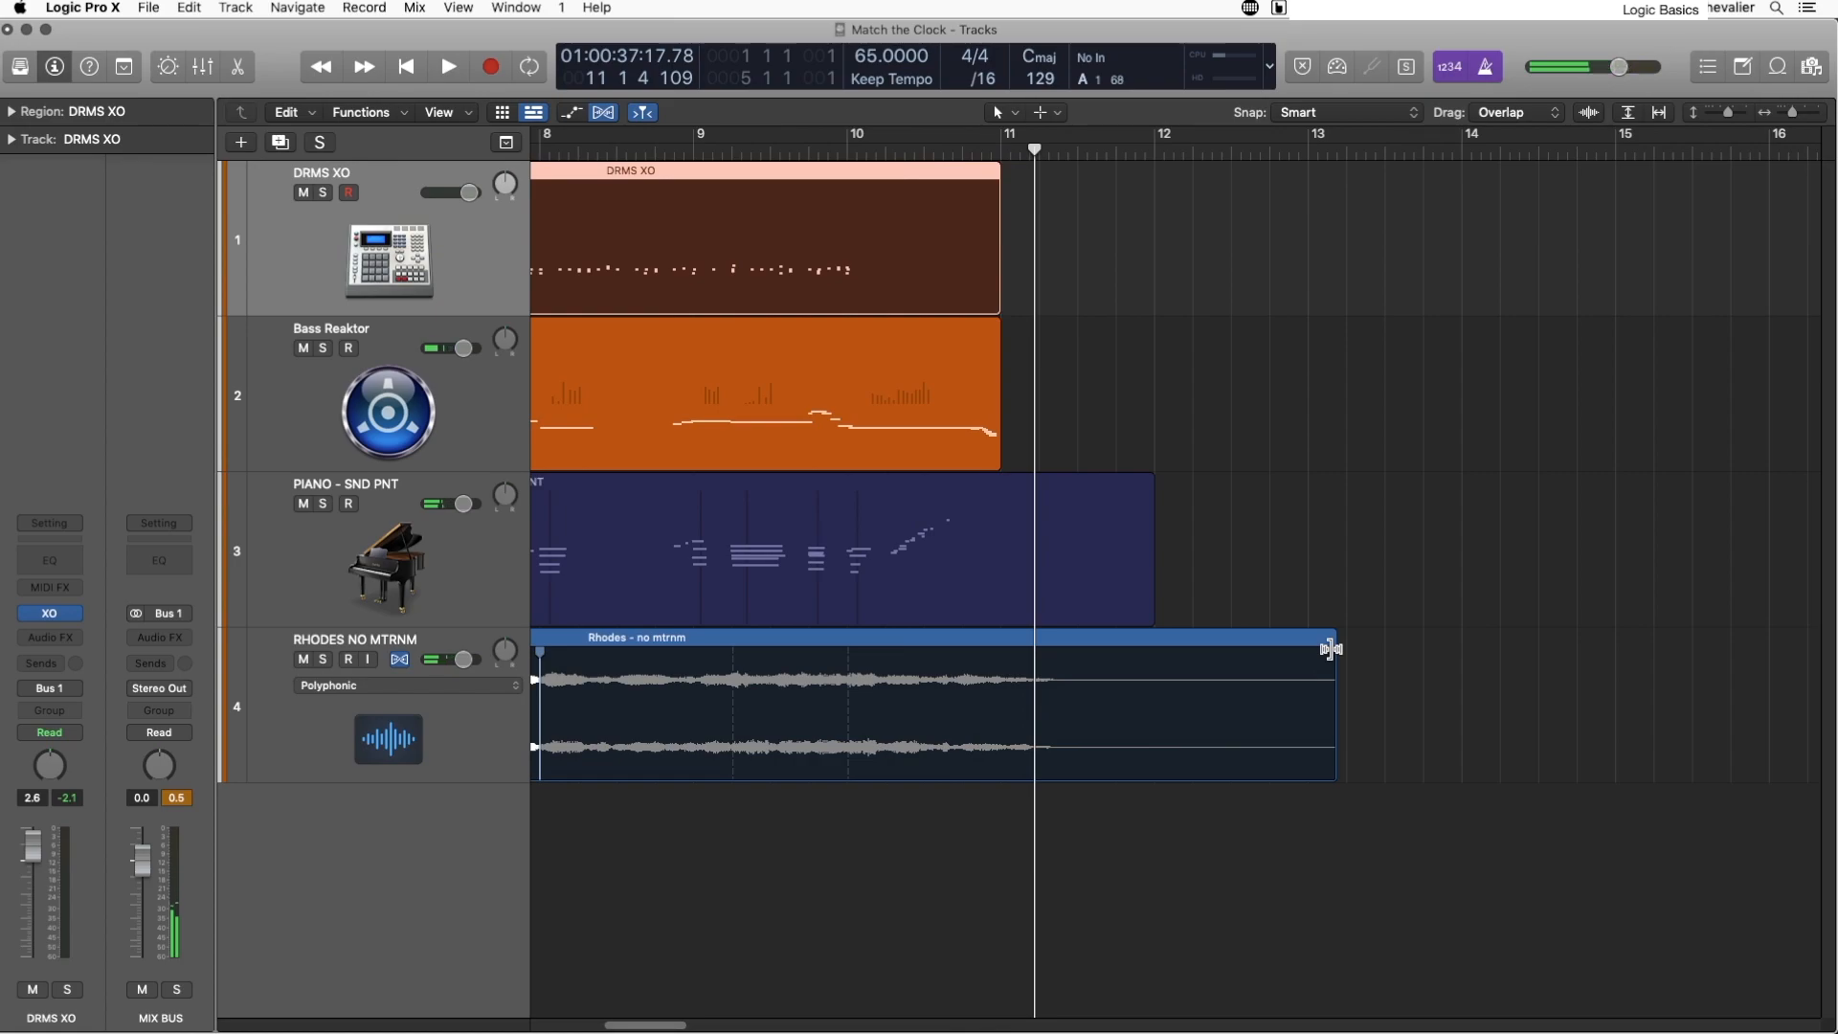
{"action": "key", "text": "comma"}
{"action": "key", "text": "comma"}
{"action": "key", "text": "comma"}
{"action": "key", "text": "comma"}
{"action": "key", "text": "comma"}
{"action": "key", "text": "comma"}
{"action": "key", "text": "comma"}
{"action": "key", "text": "comma"}
{"action": "key", "text": "comma"}
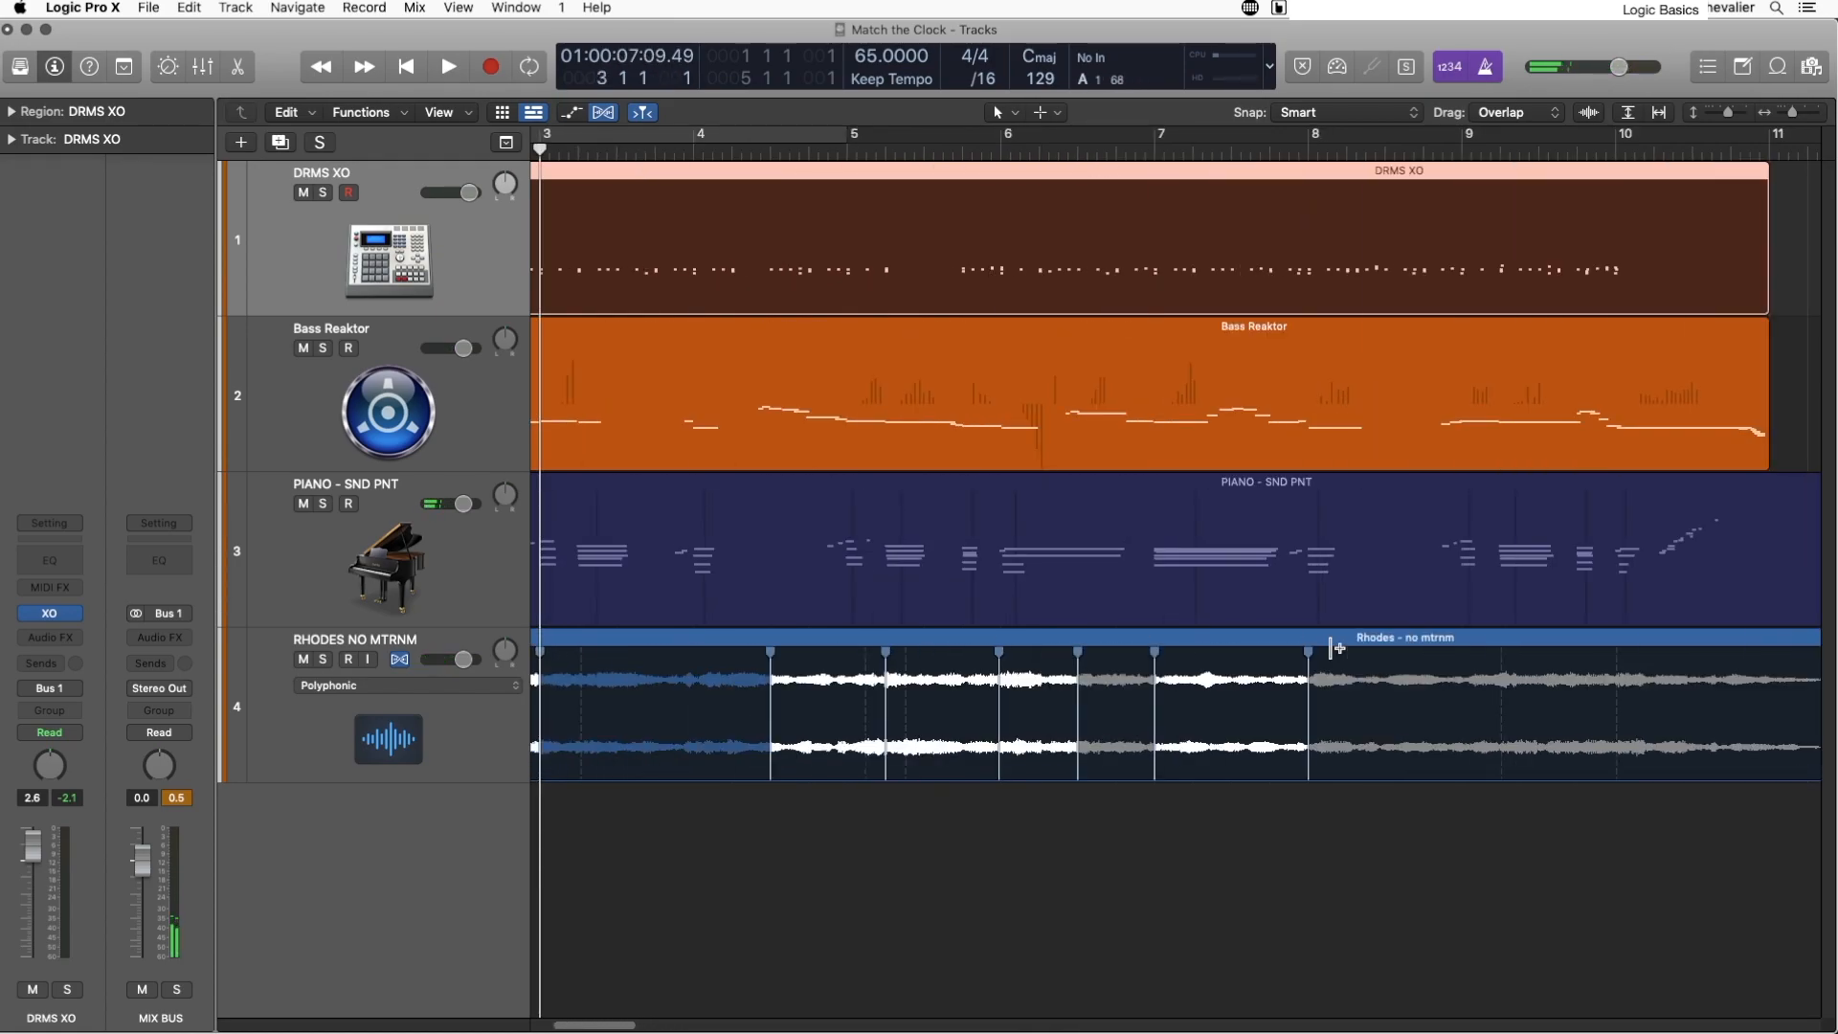
{"action": "key", "text": "comma"}
{"action": "key", "text": "comma"}
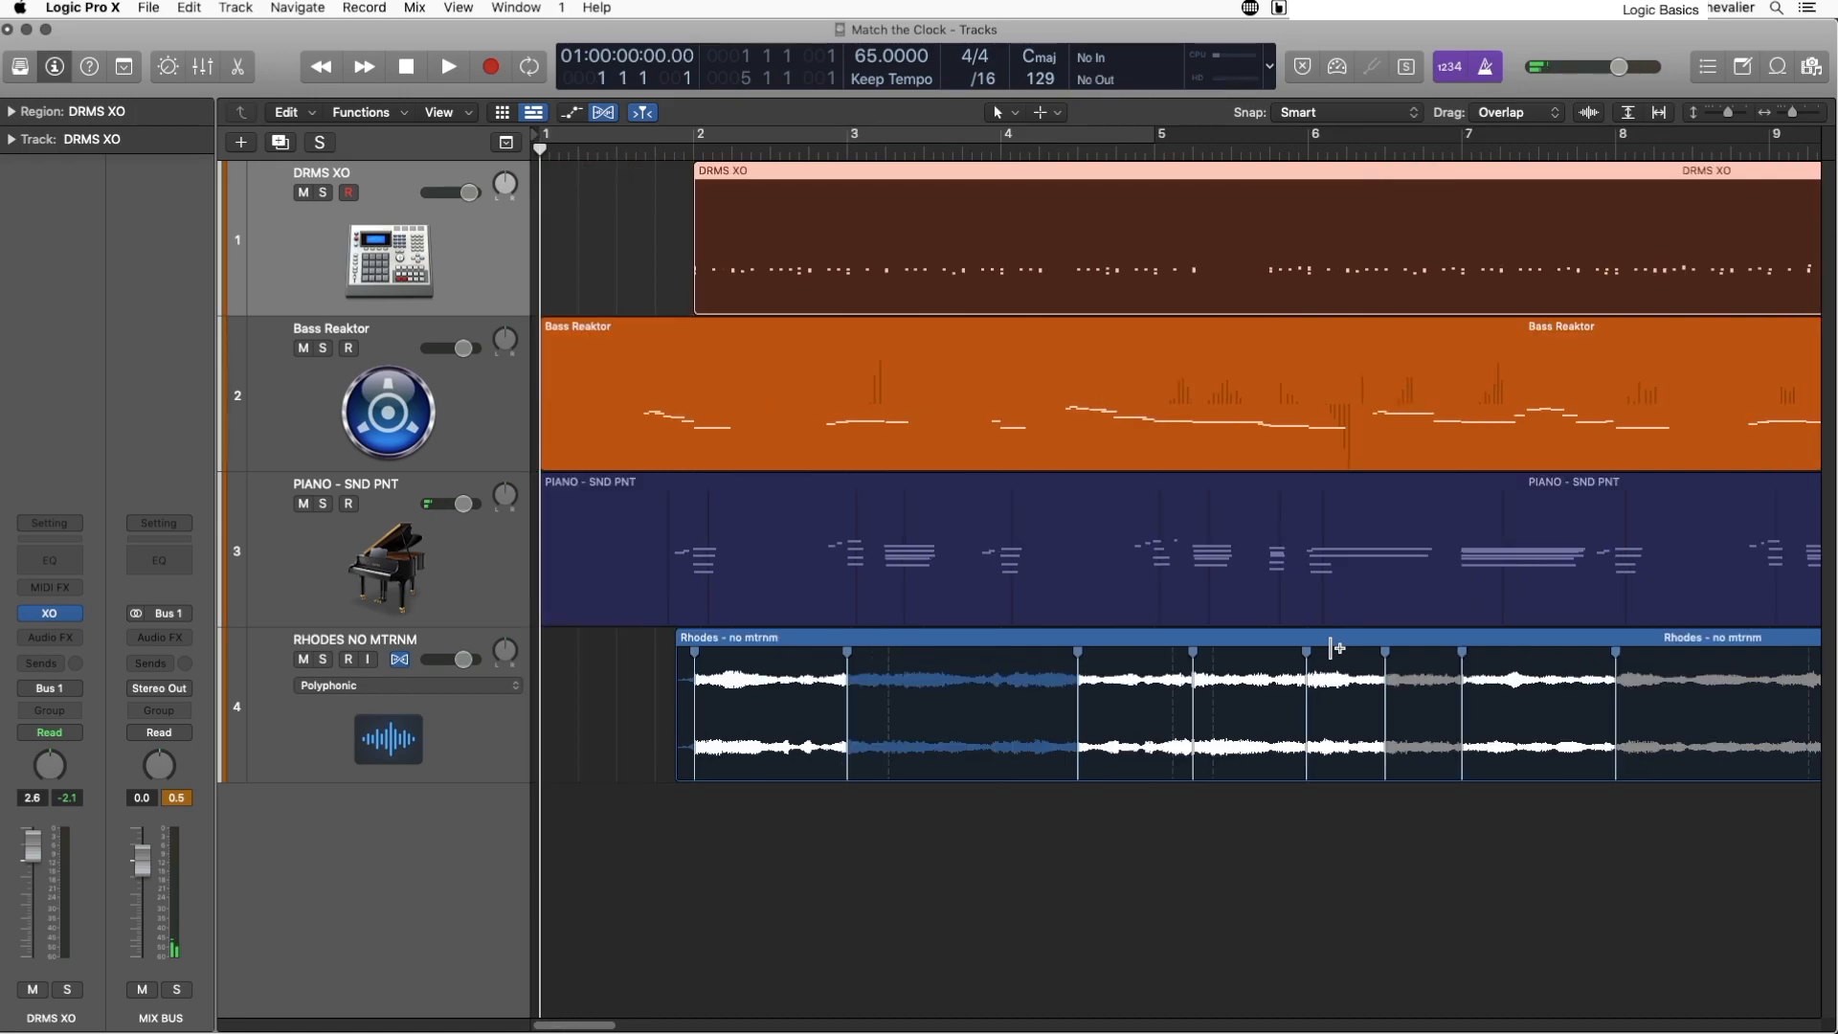